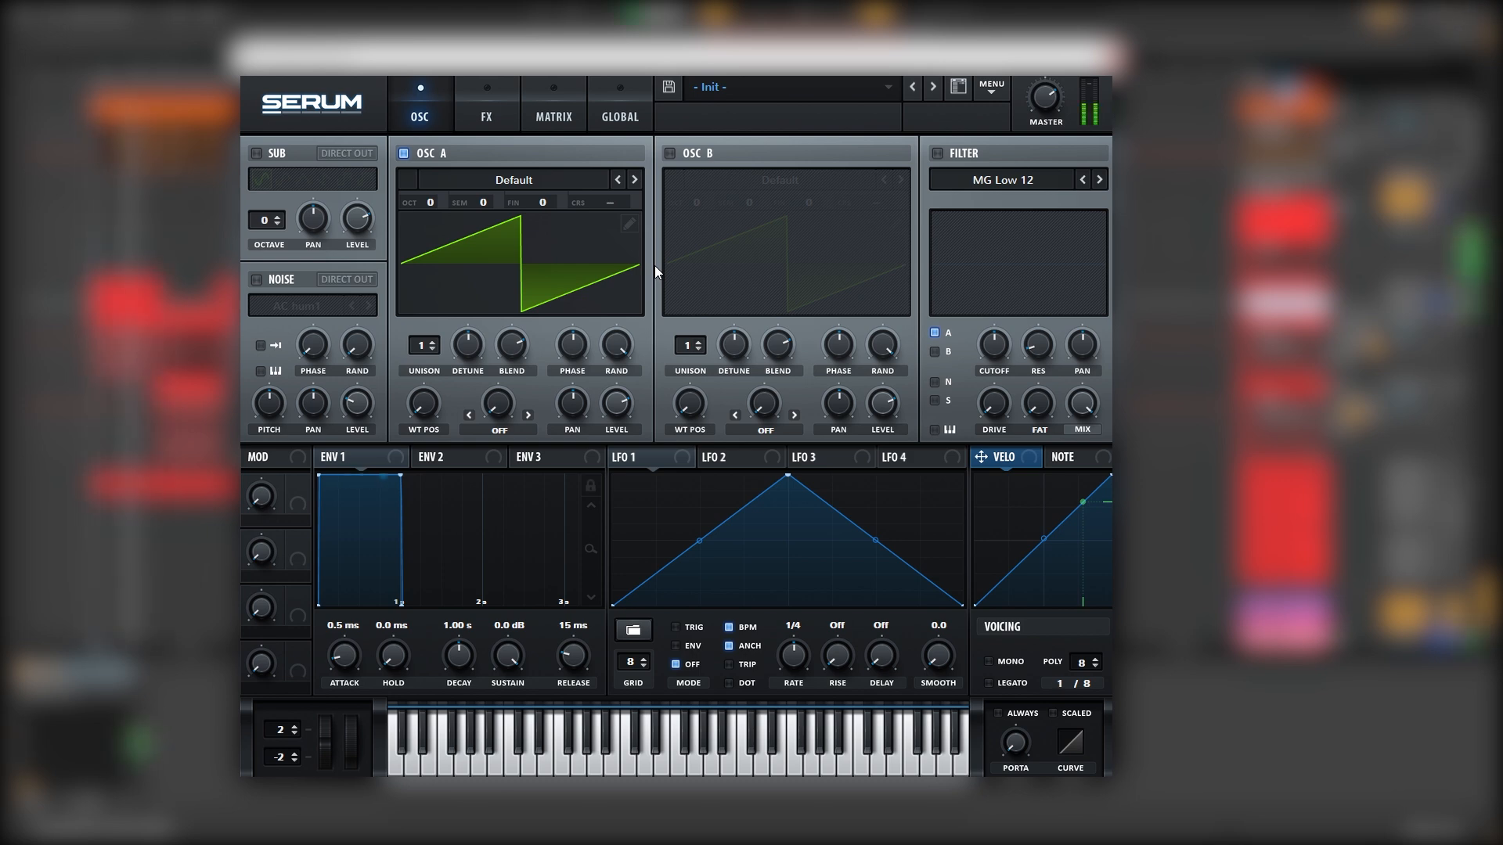
Load the Analog Basic Shapes sine wavetable into oscillator A
{"action": "left_click", "coordinate": [509, 180]}
{"action": "mouse_move", "coordinate": [470, 212]}
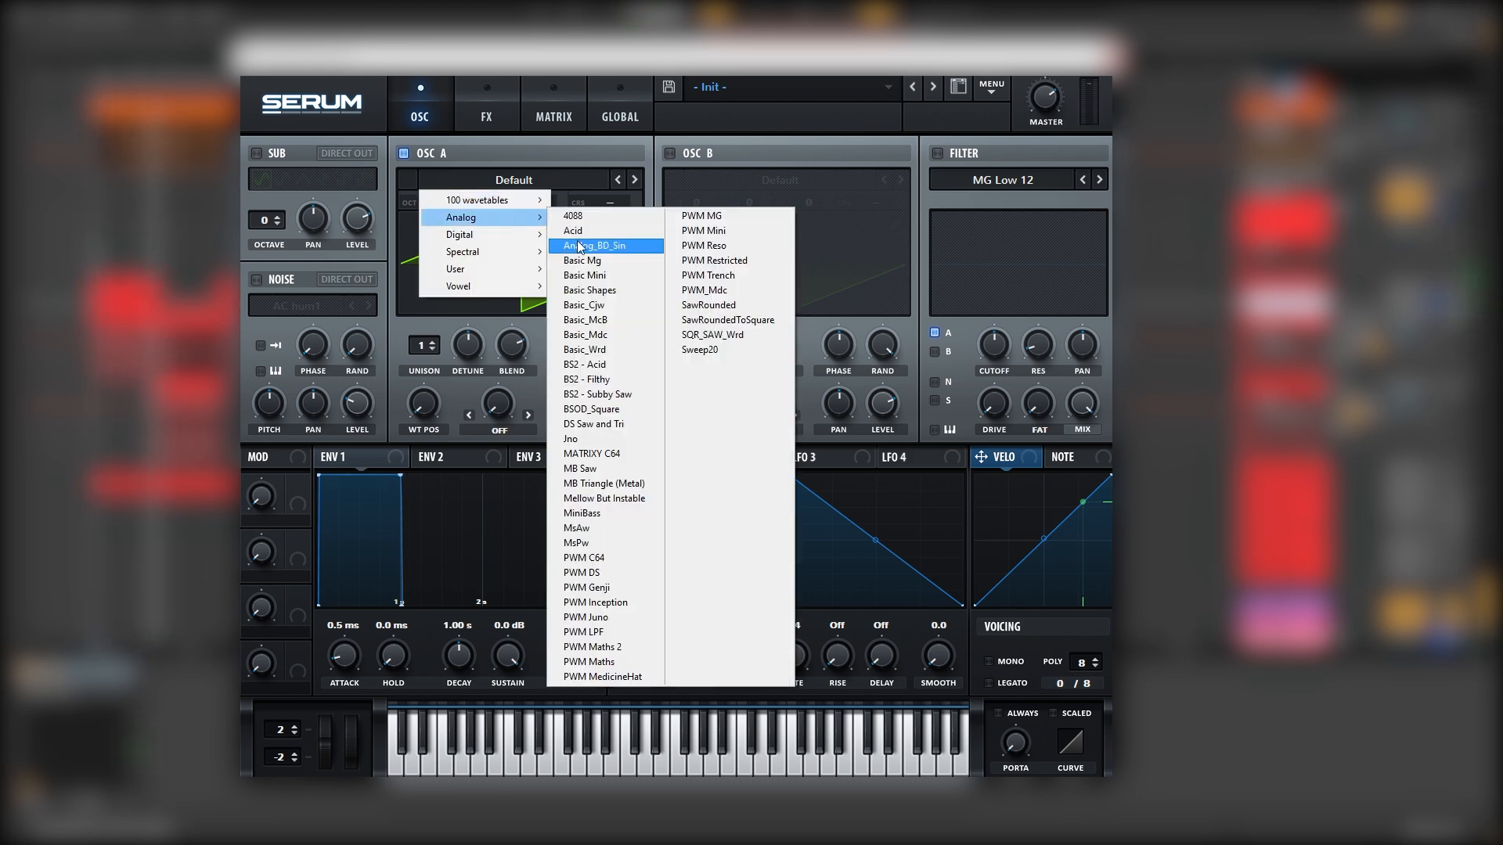
{"action": "left_click", "coordinate": [594, 297]}
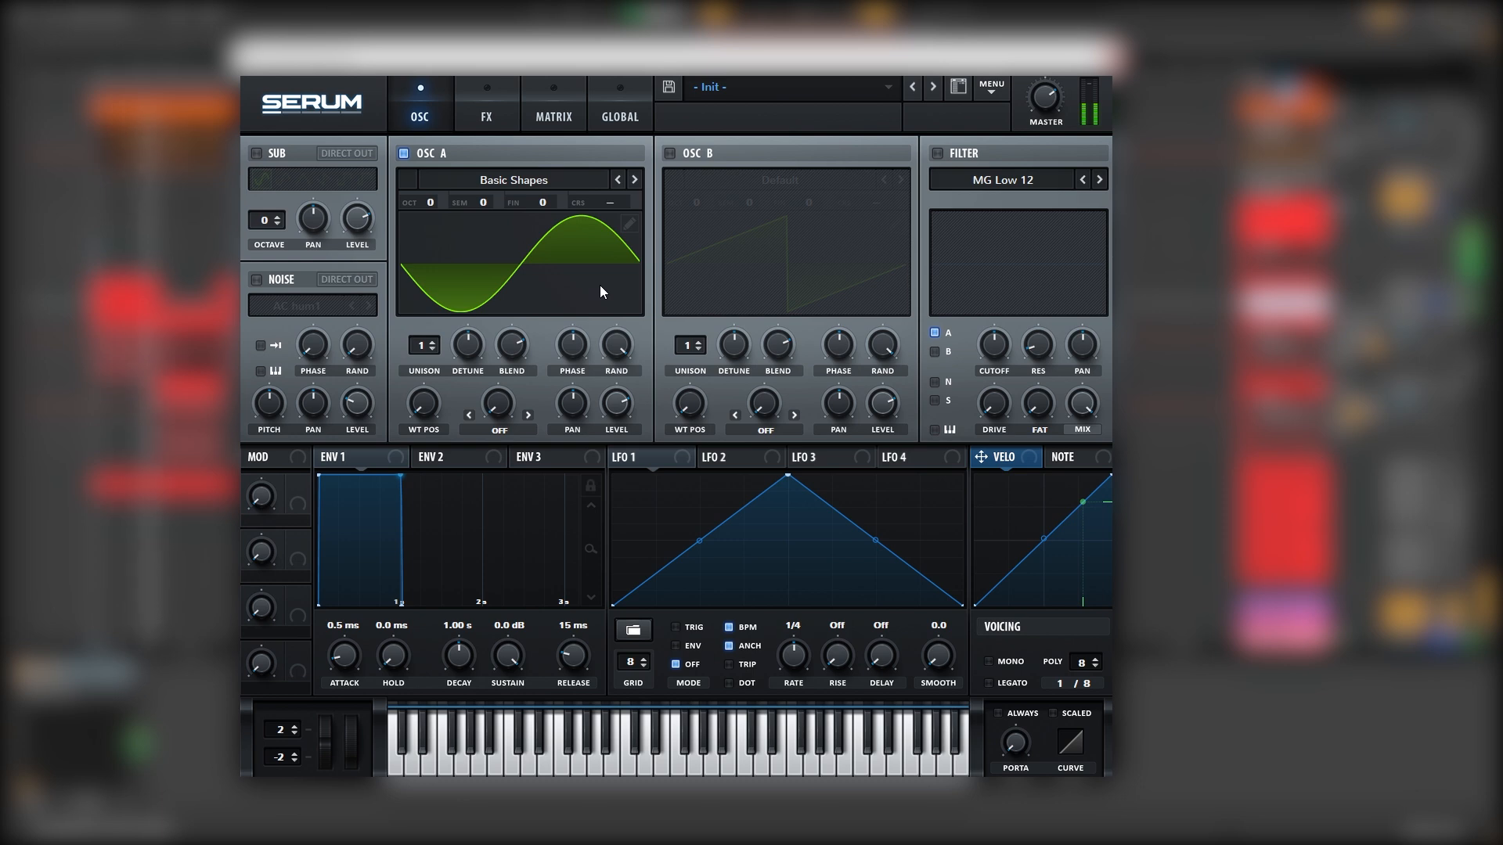
In the wavetable editor, add 3rd and 7th harmonics and lower the fundamental
{"action": "left_click", "coordinate": [628, 225]}
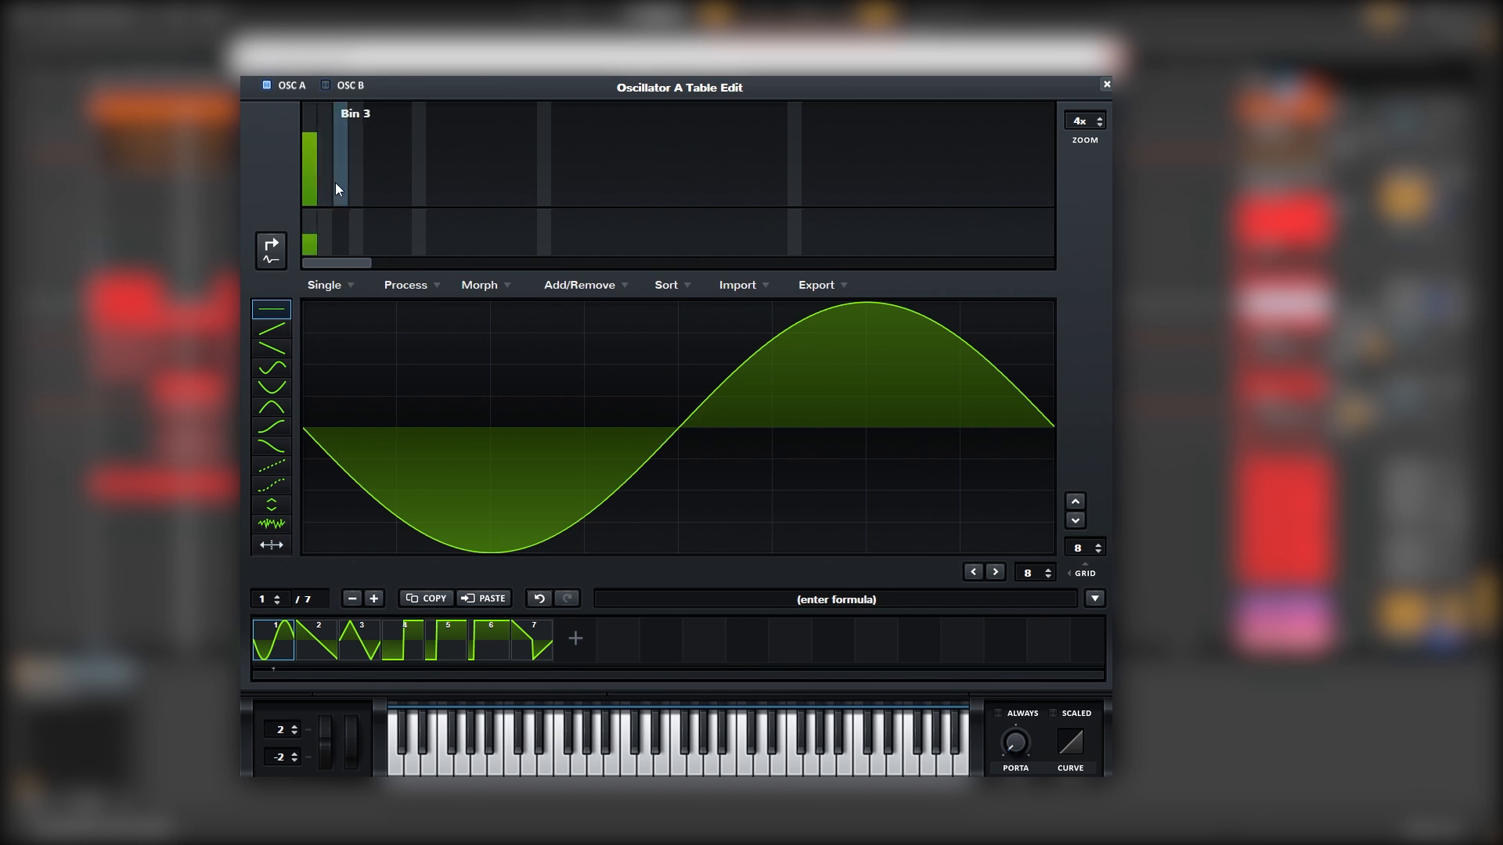
{"action": "left_click_drag", "start_coordinate": [340, 174], "coordinate": [341, 172]}
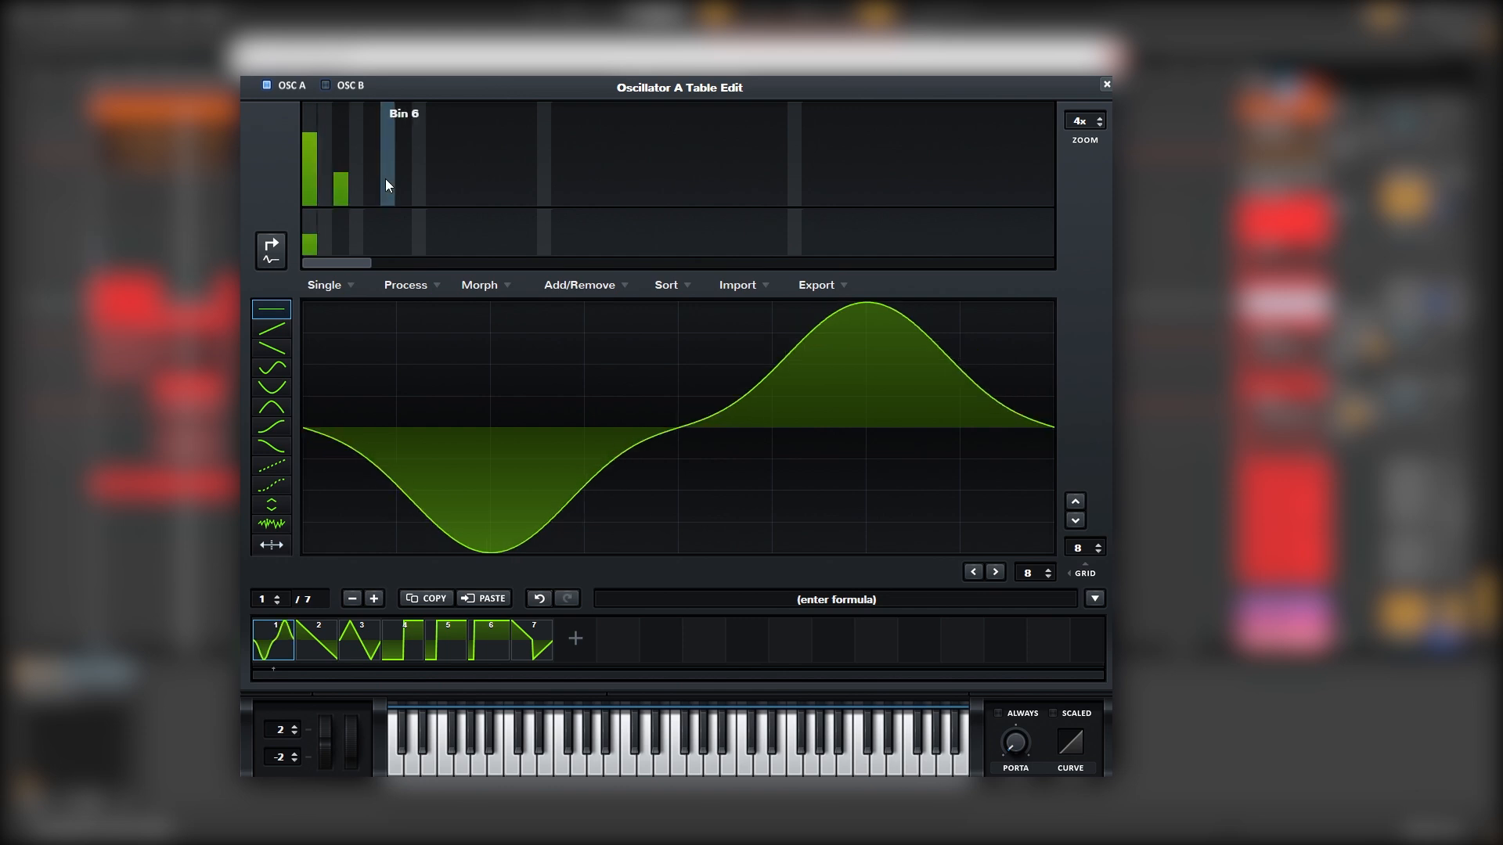
{"action": "left_click", "coordinate": [404, 186]}
{"action": "left_click", "coordinate": [402, 195]}
{"action": "left_click", "coordinate": [316, 158]}
{"action": "left_click", "coordinate": [326, 195]}
{"action": "right_click", "coordinate": [325, 196]}
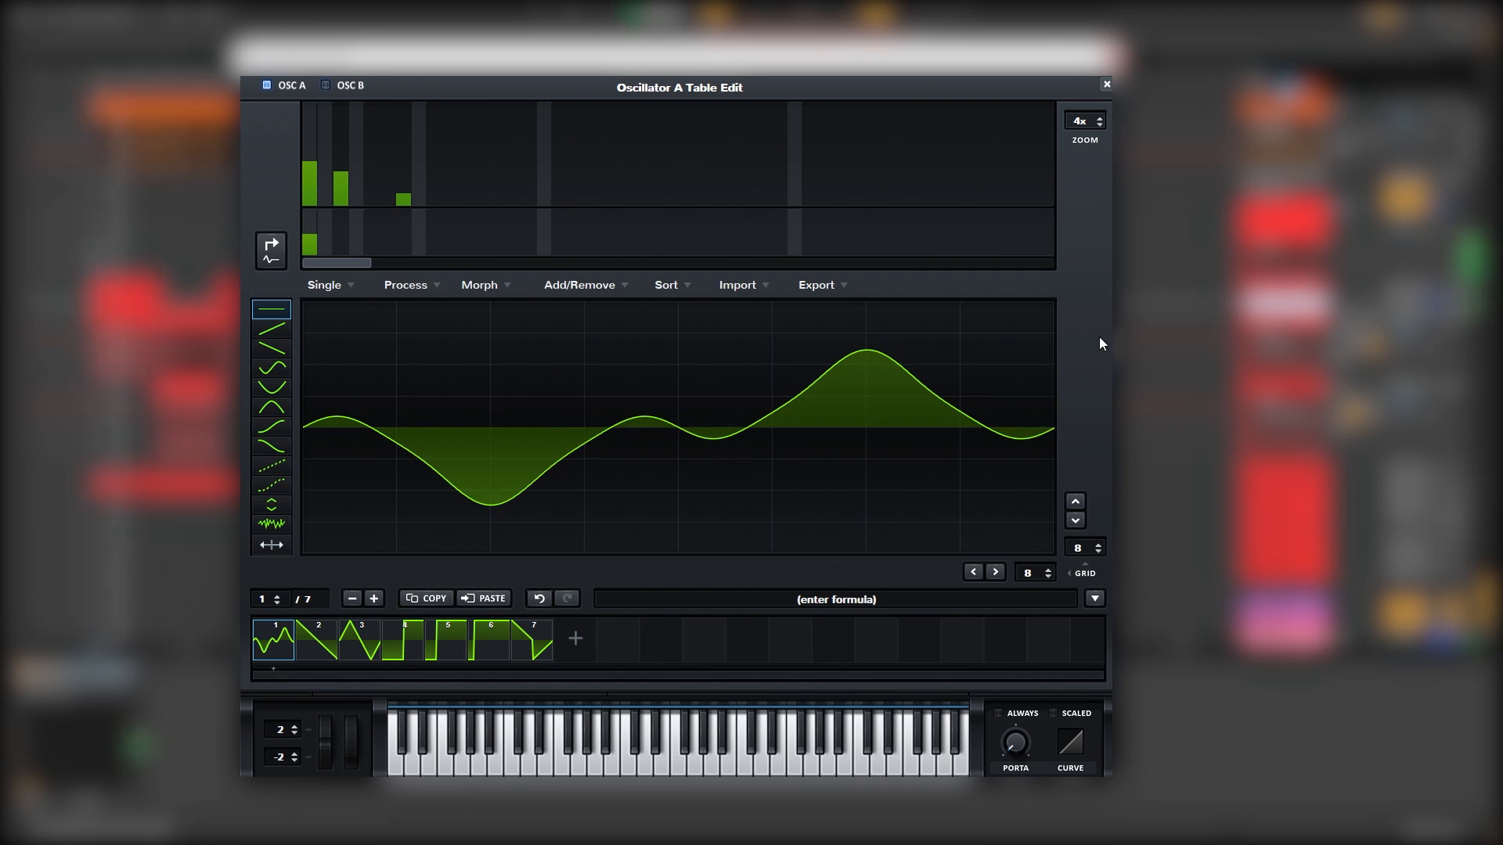
Enable a Diode 1 distortion in the FX rack with drive raised to about 42%
{"action": "left_click", "coordinate": [1105, 84]}
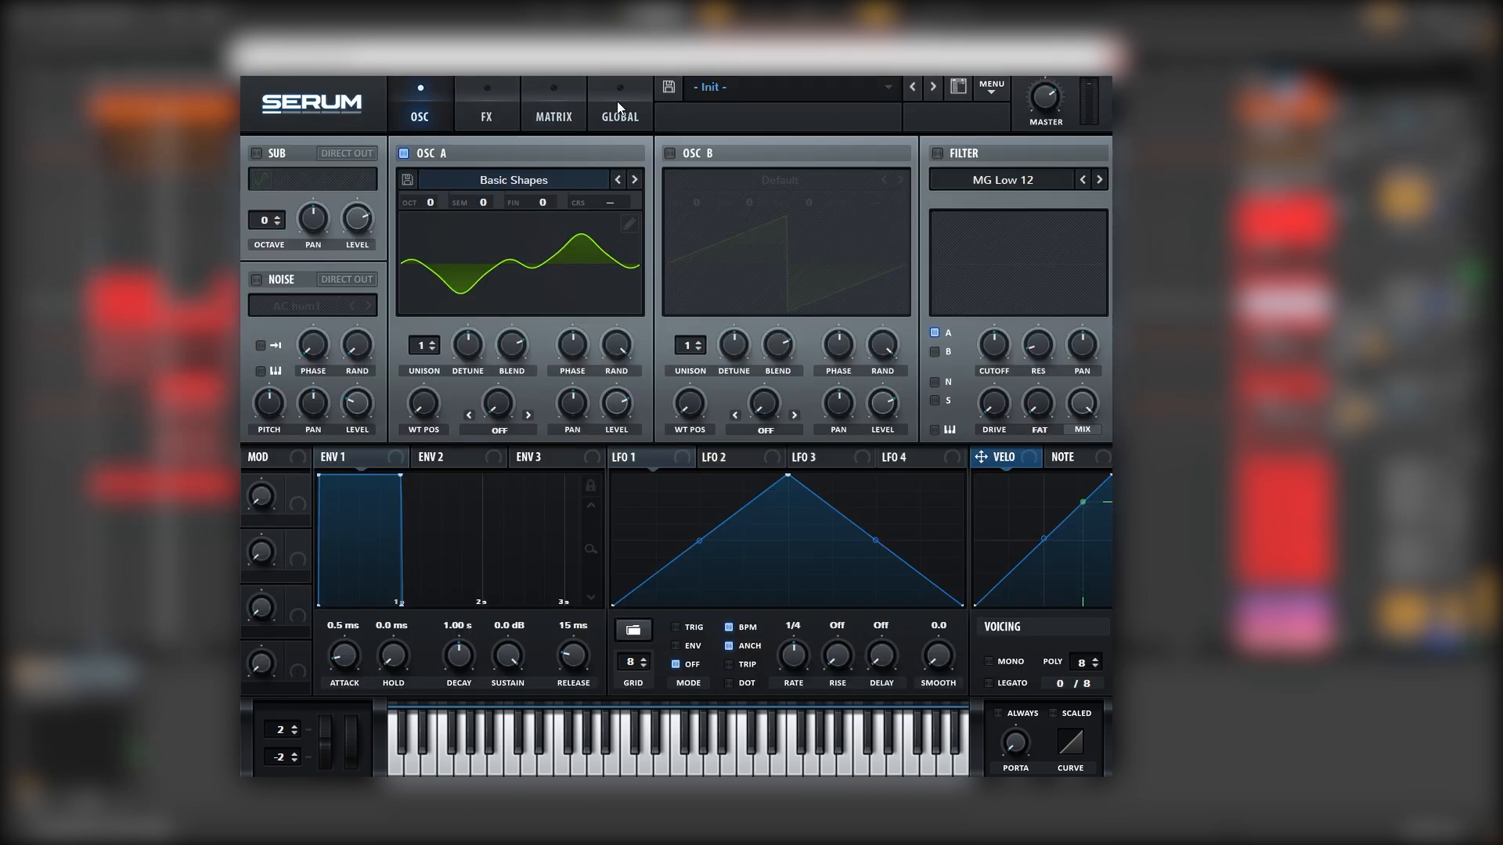
{"action": "left_click", "coordinate": [505, 103]}
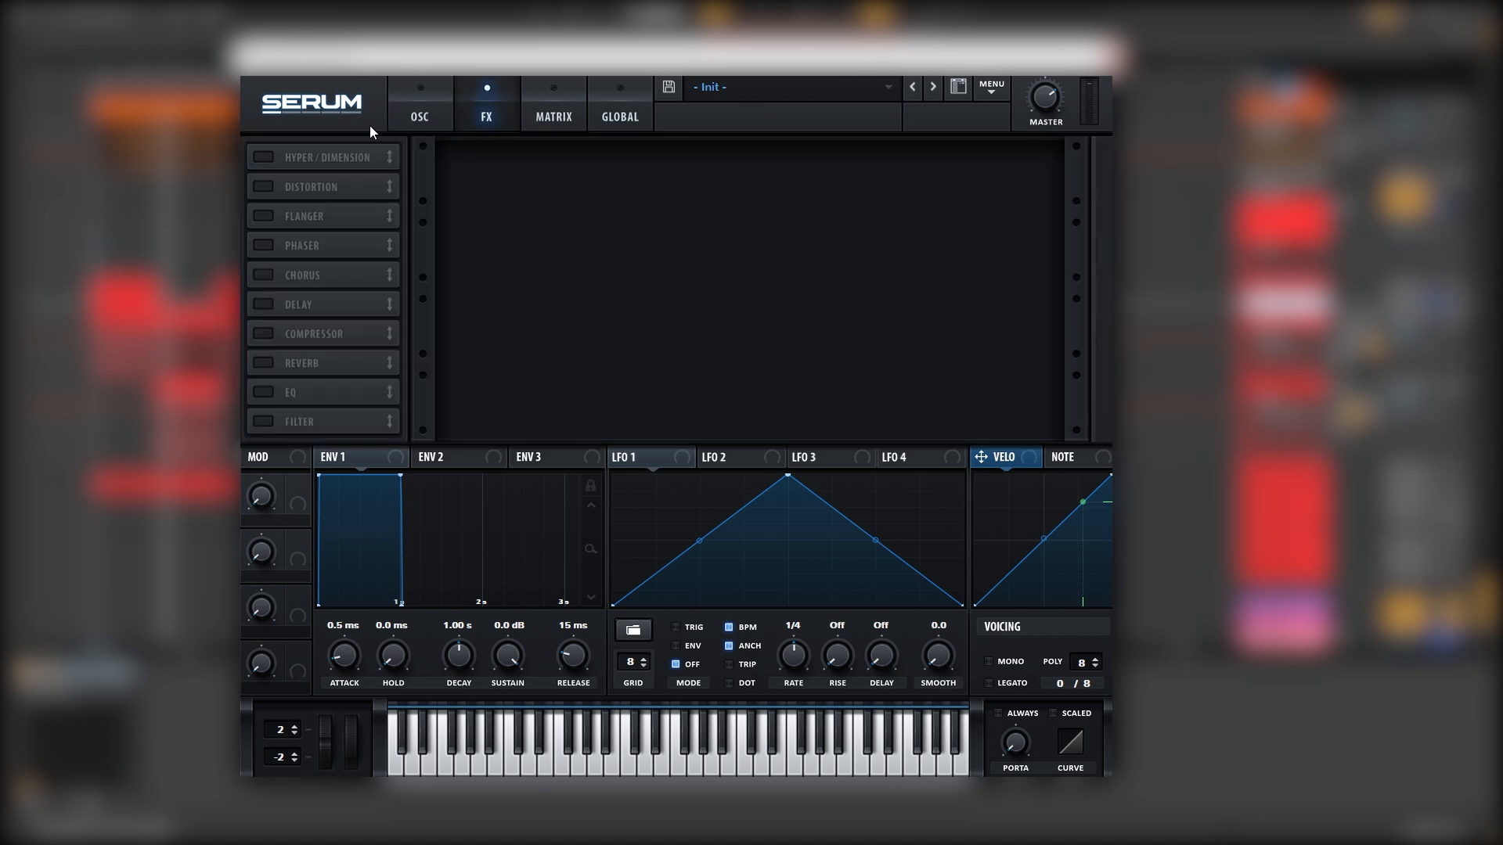
{"action": "left_click", "coordinate": [265, 187]}
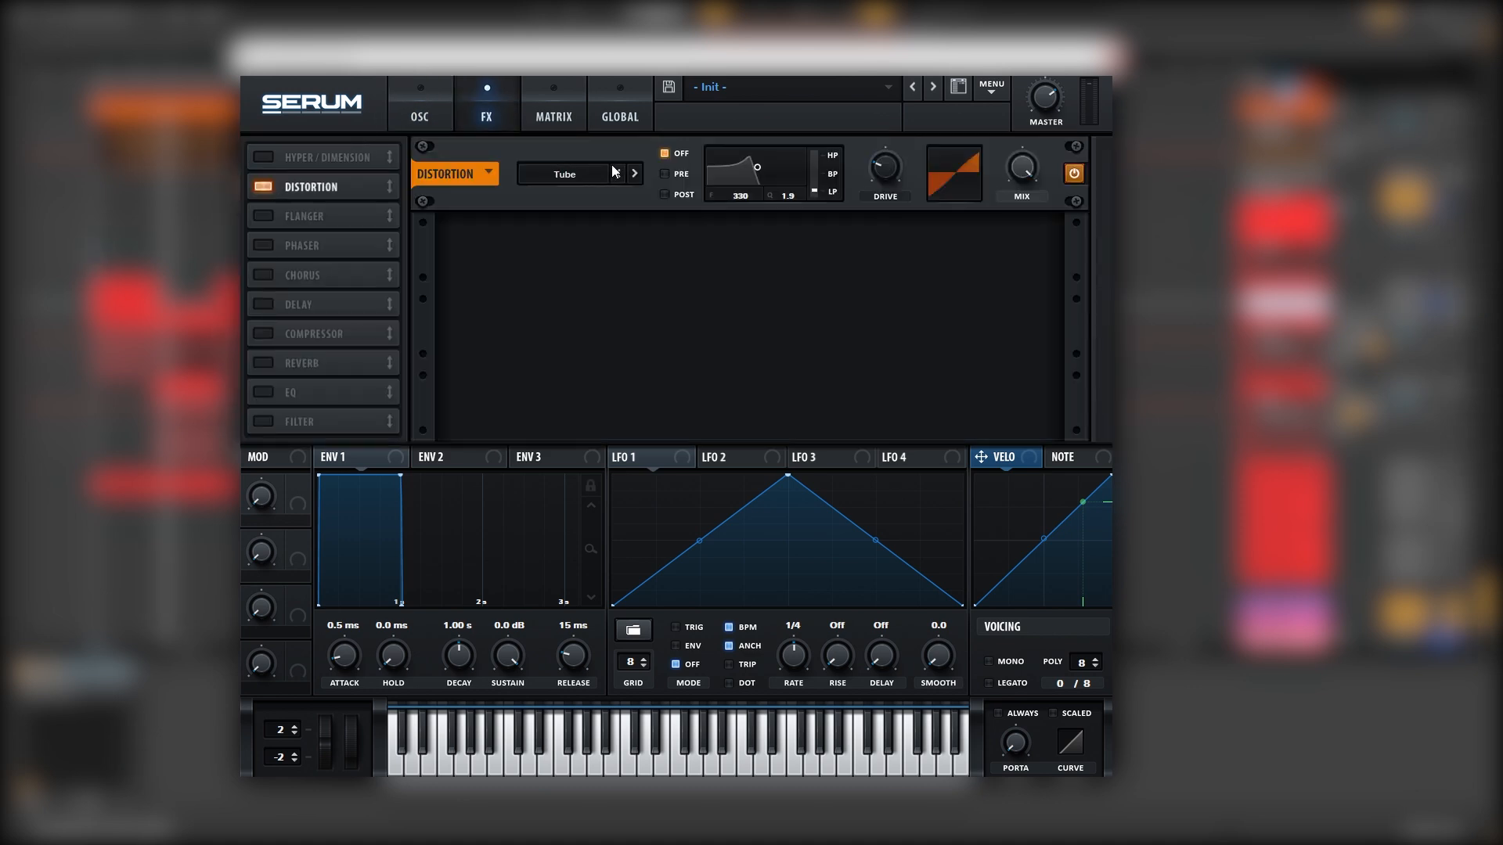
{"action": "left_click_drag", "start_coordinate": [882, 164], "coordinate": [909, 75]}
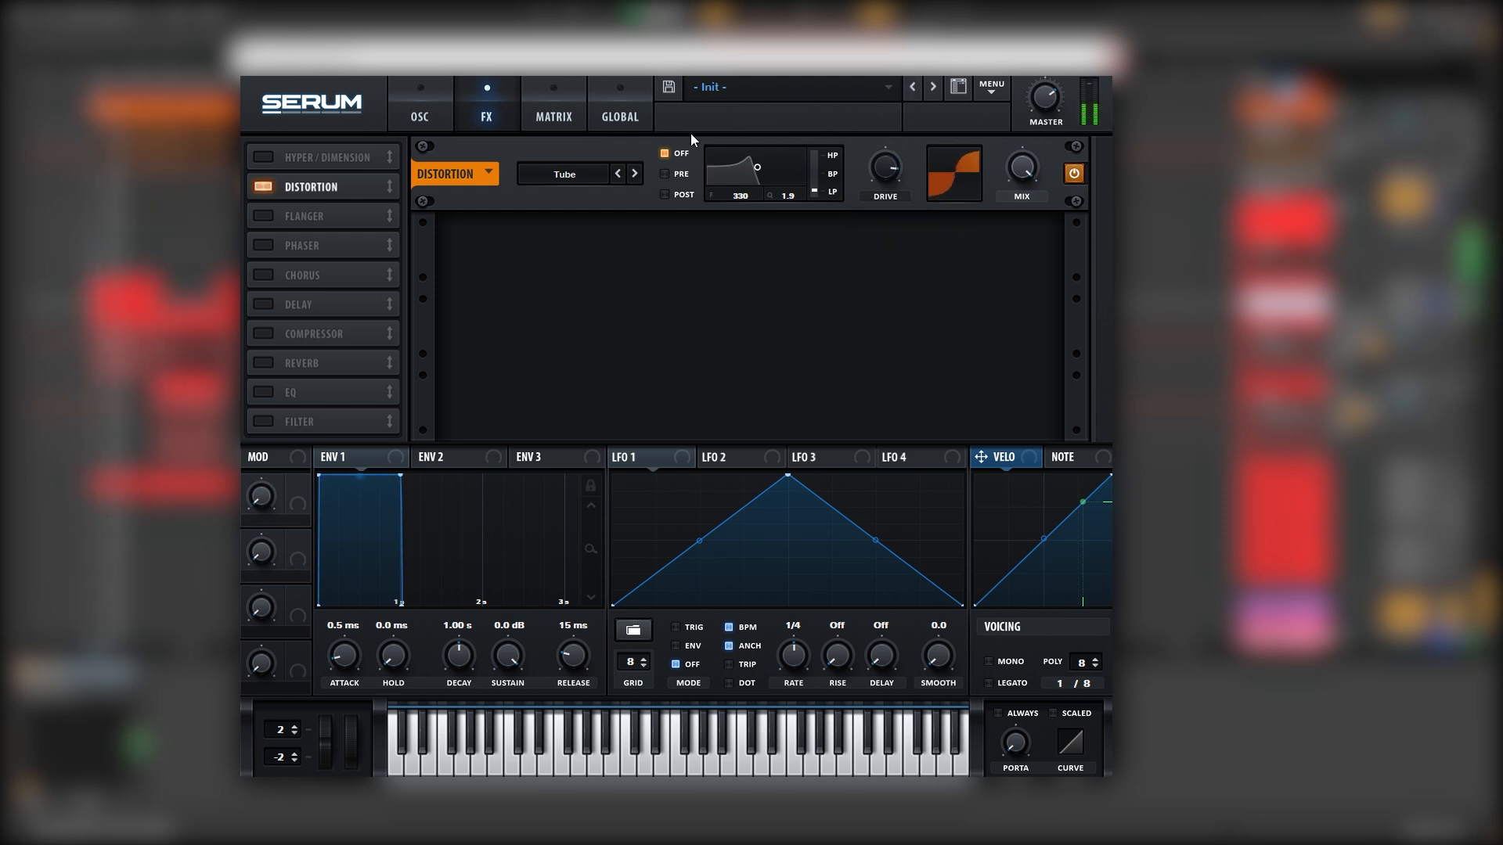
{"action": "left_click", "coordinate": [578, 173]}
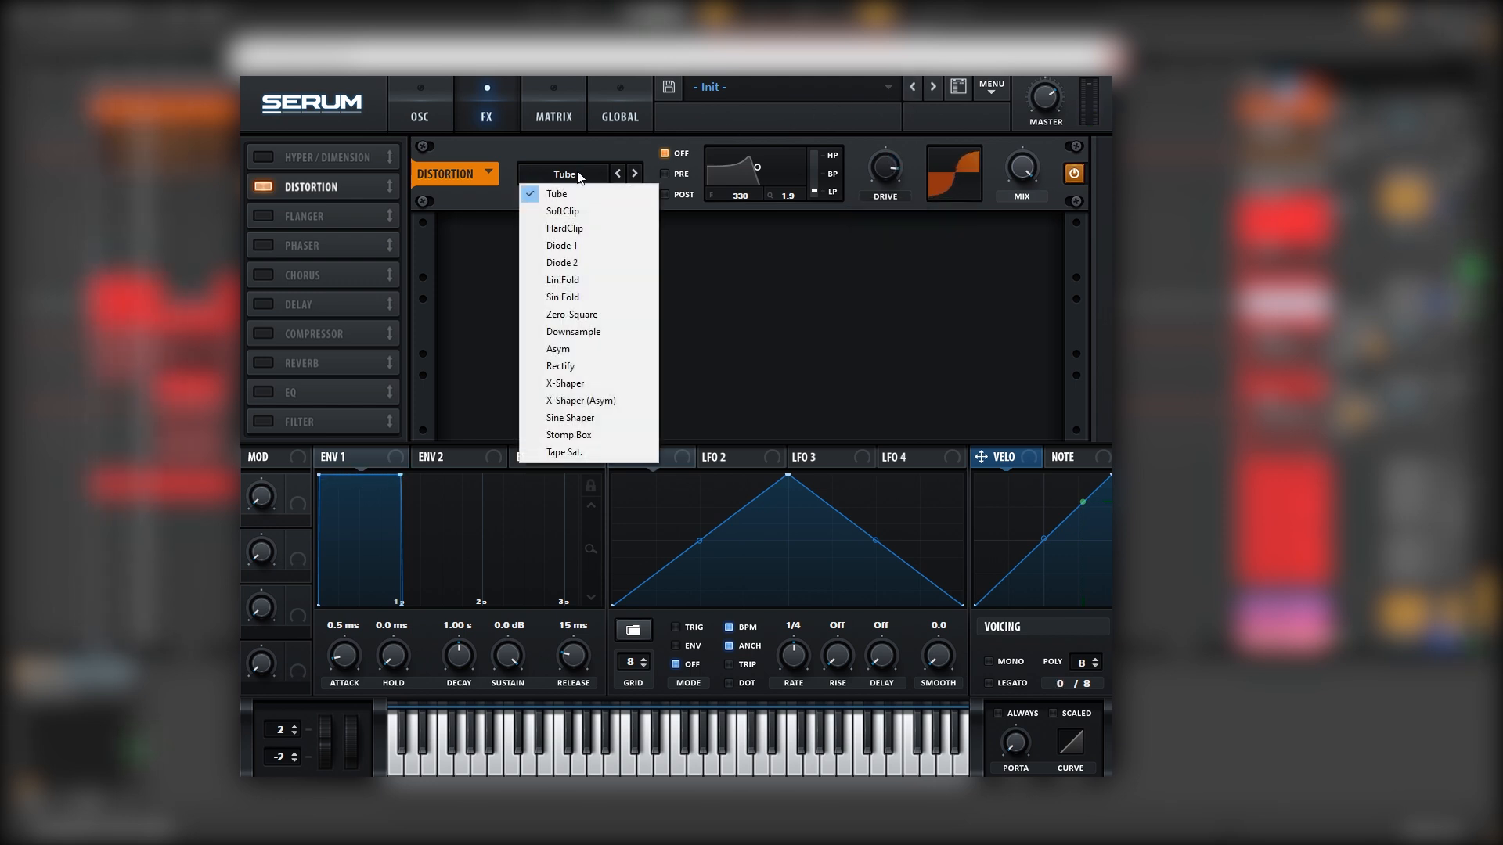
{"action": "left_click", "coordinate": [585, 248]}
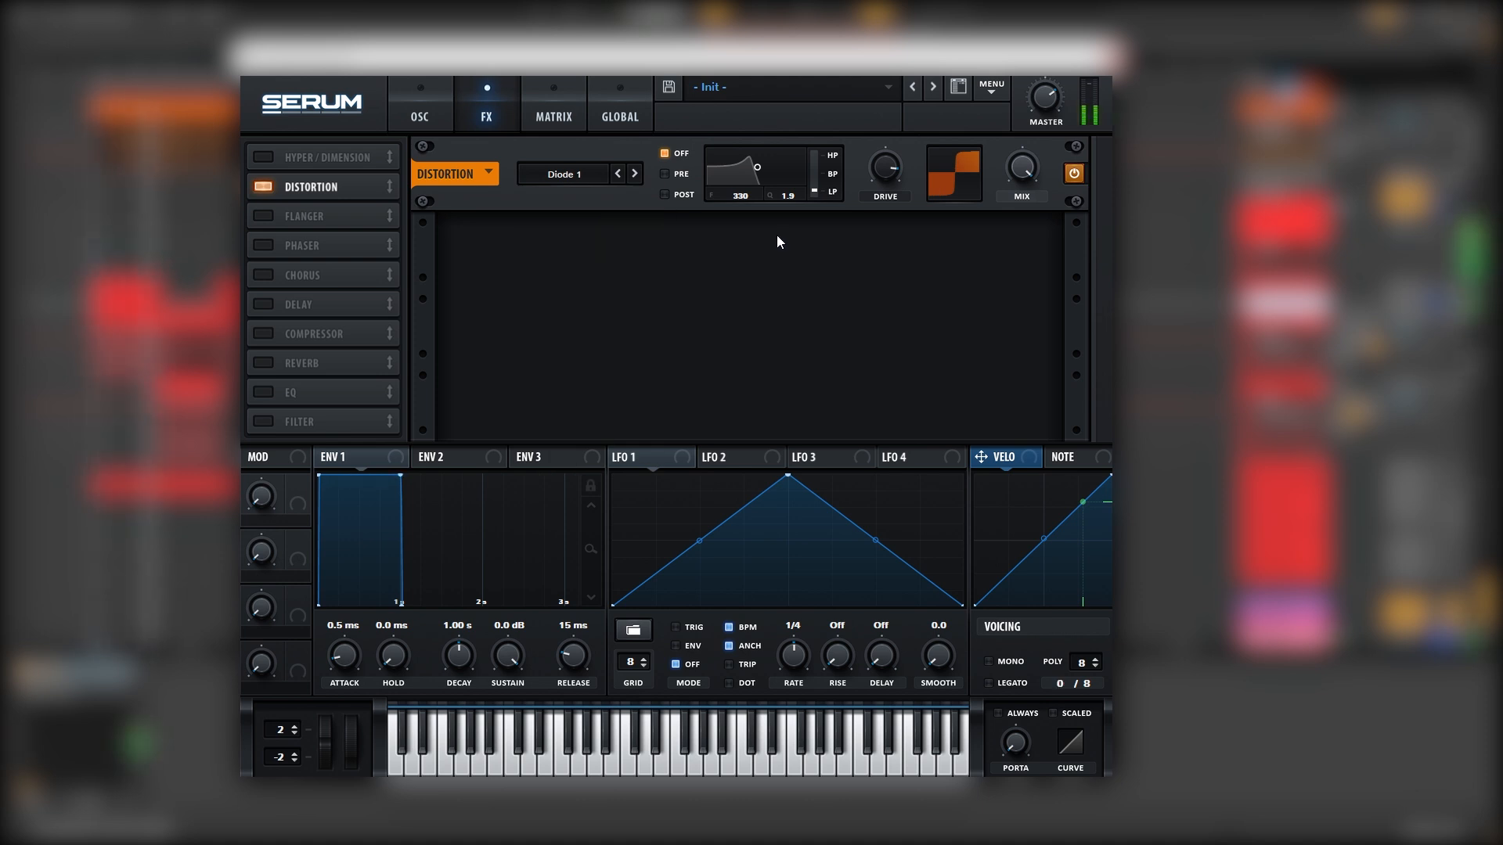
{"action": "left_click", "coordinate": [432, 111]}
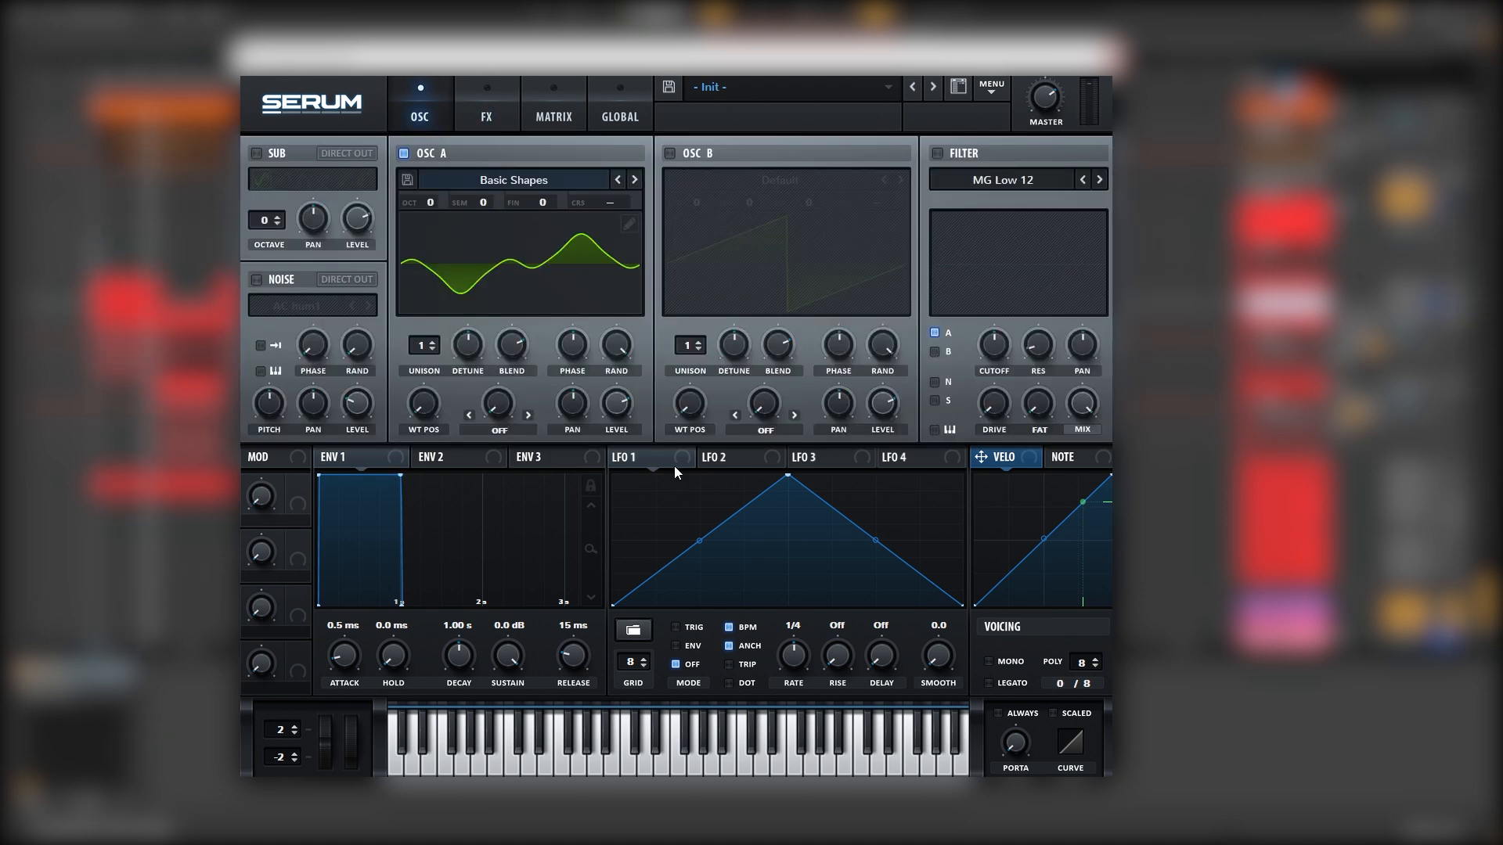
Route LFO 1 to oscillator A's level and draw it as a steep exponential decay
{"action": "left_click_drag", "start_coordinate": [619, 416], "coordinate": [614, 406]}
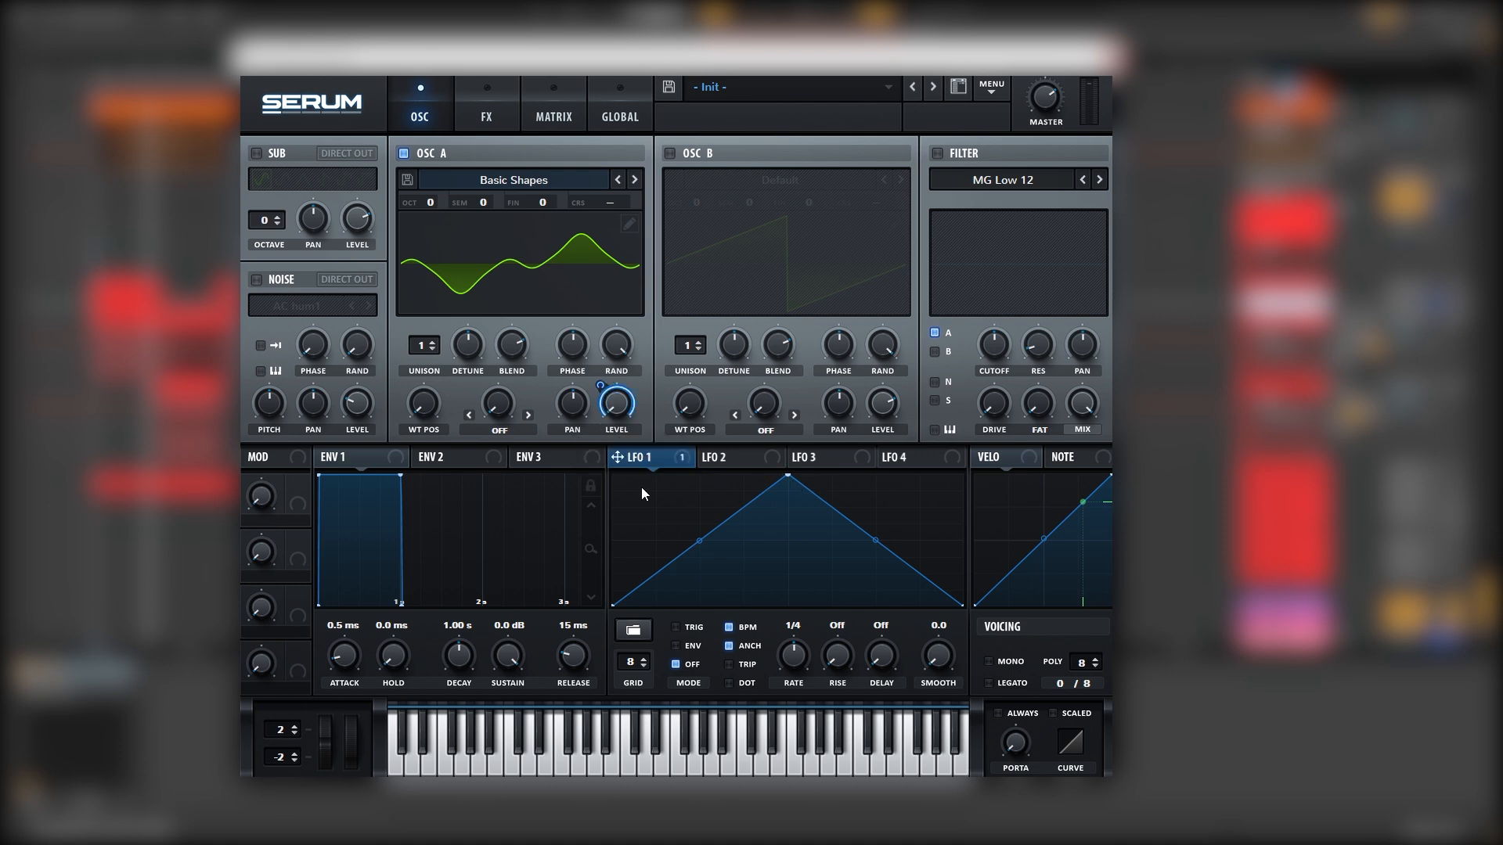
{"action": "left_click_drag", "start_coordinate": [785, 476], "coordinate": [613, 476]}
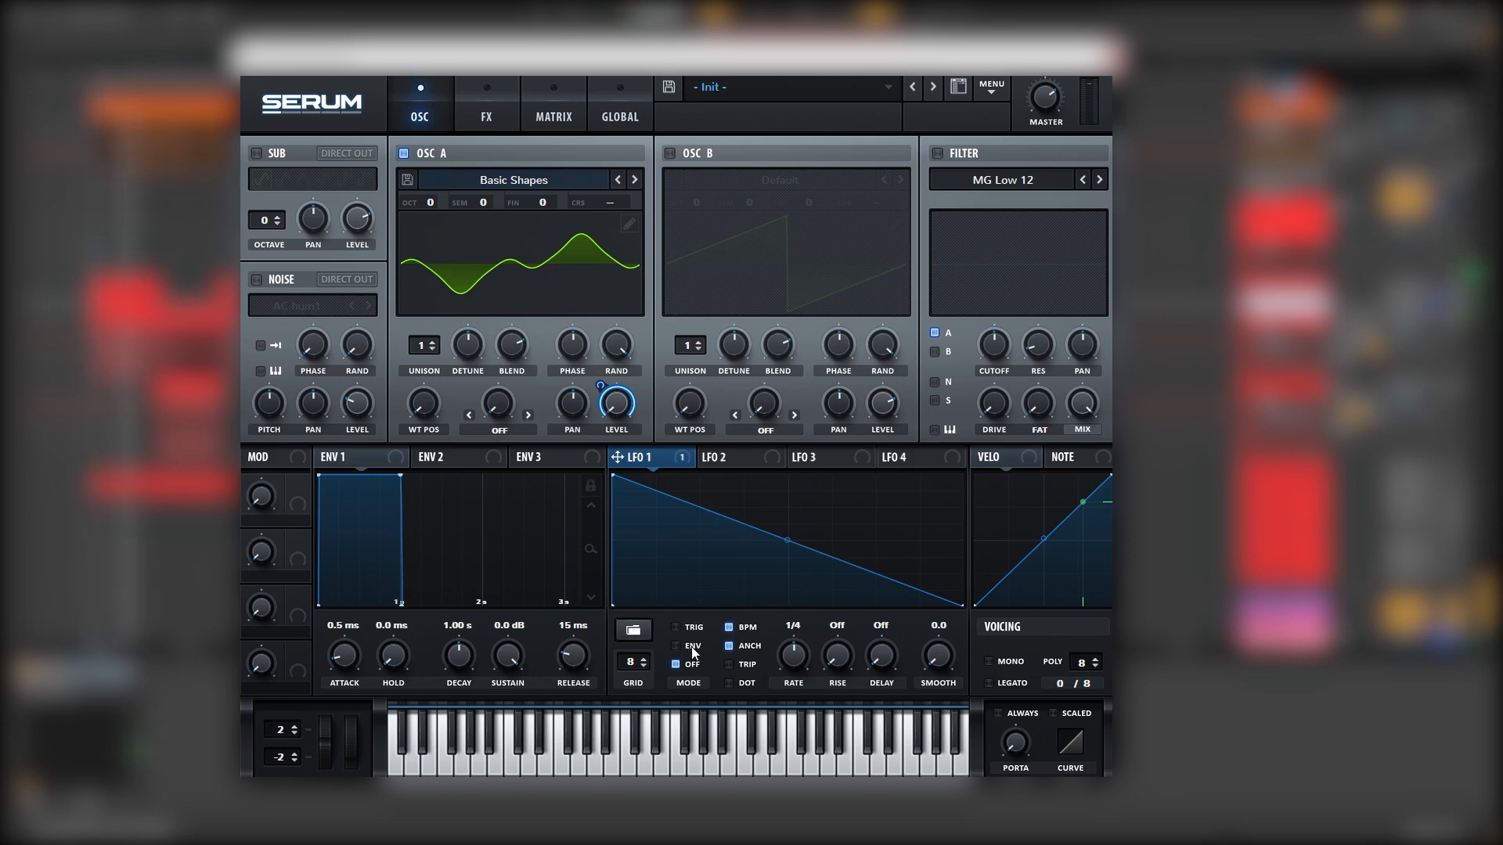
{"action": "double_click", "coordinate": [679, 544]}
{"action": "left_click_drag", "start_coordinate": [679, 543], "coordinate": [662, 537]}
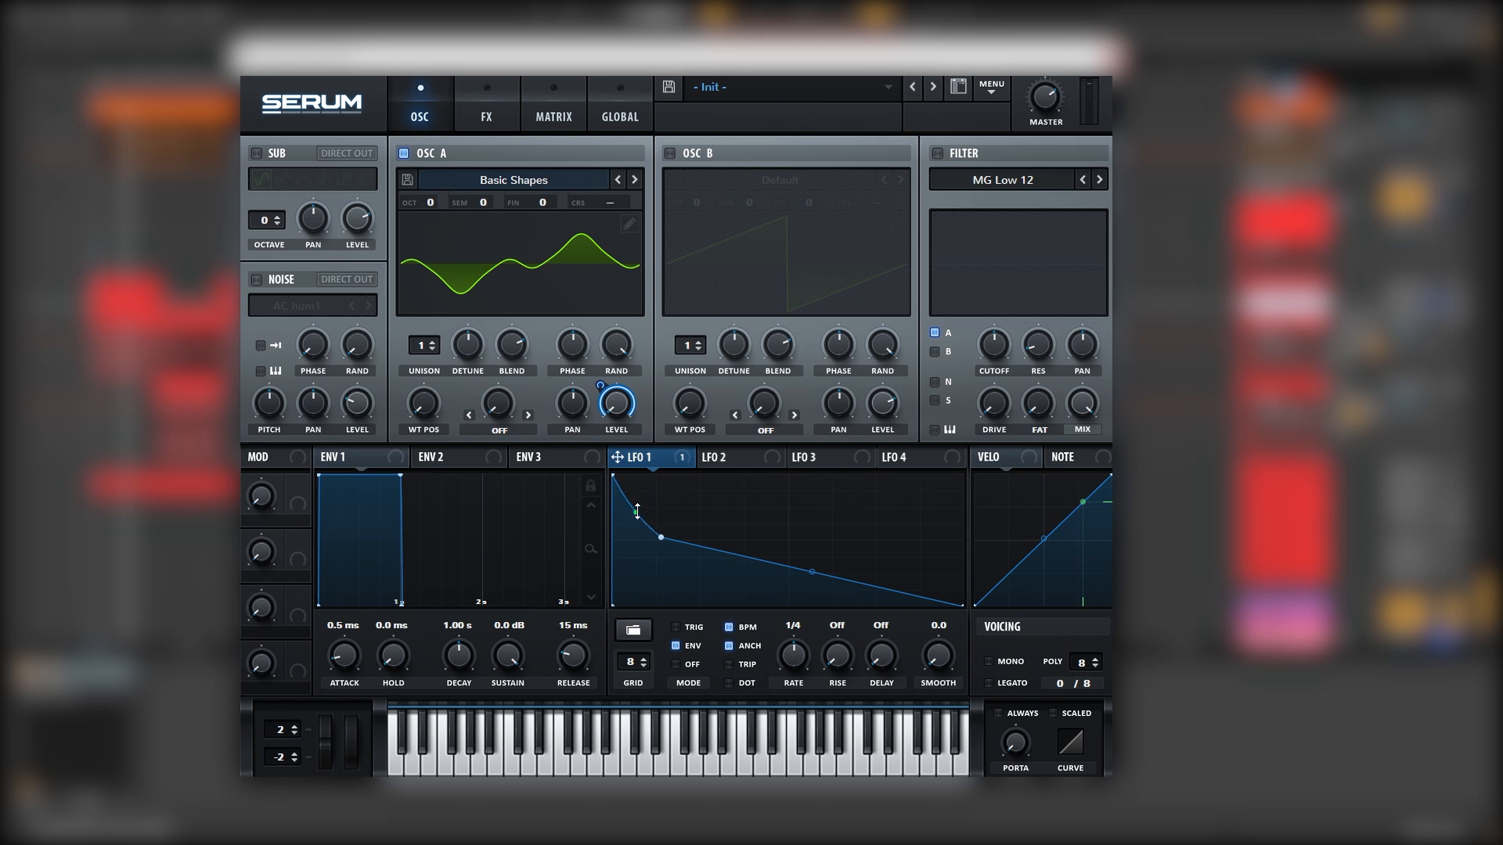
{"action": "left_click_drag", "start_coordinate": [806, 574], "coordinate": [794, 612]}
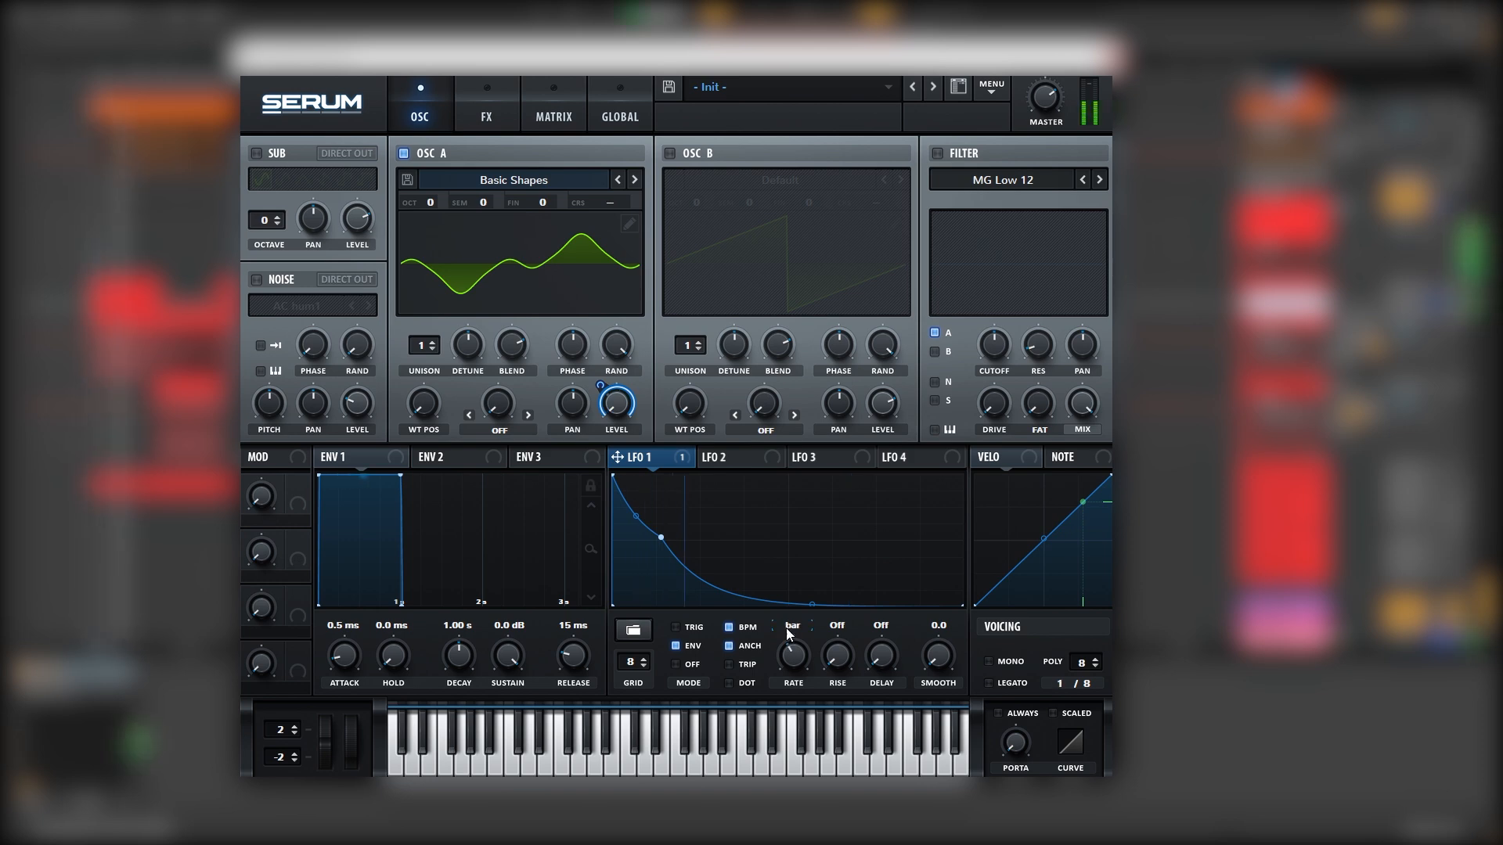
{"action": "double_click", "coordinate": [761, 603]}
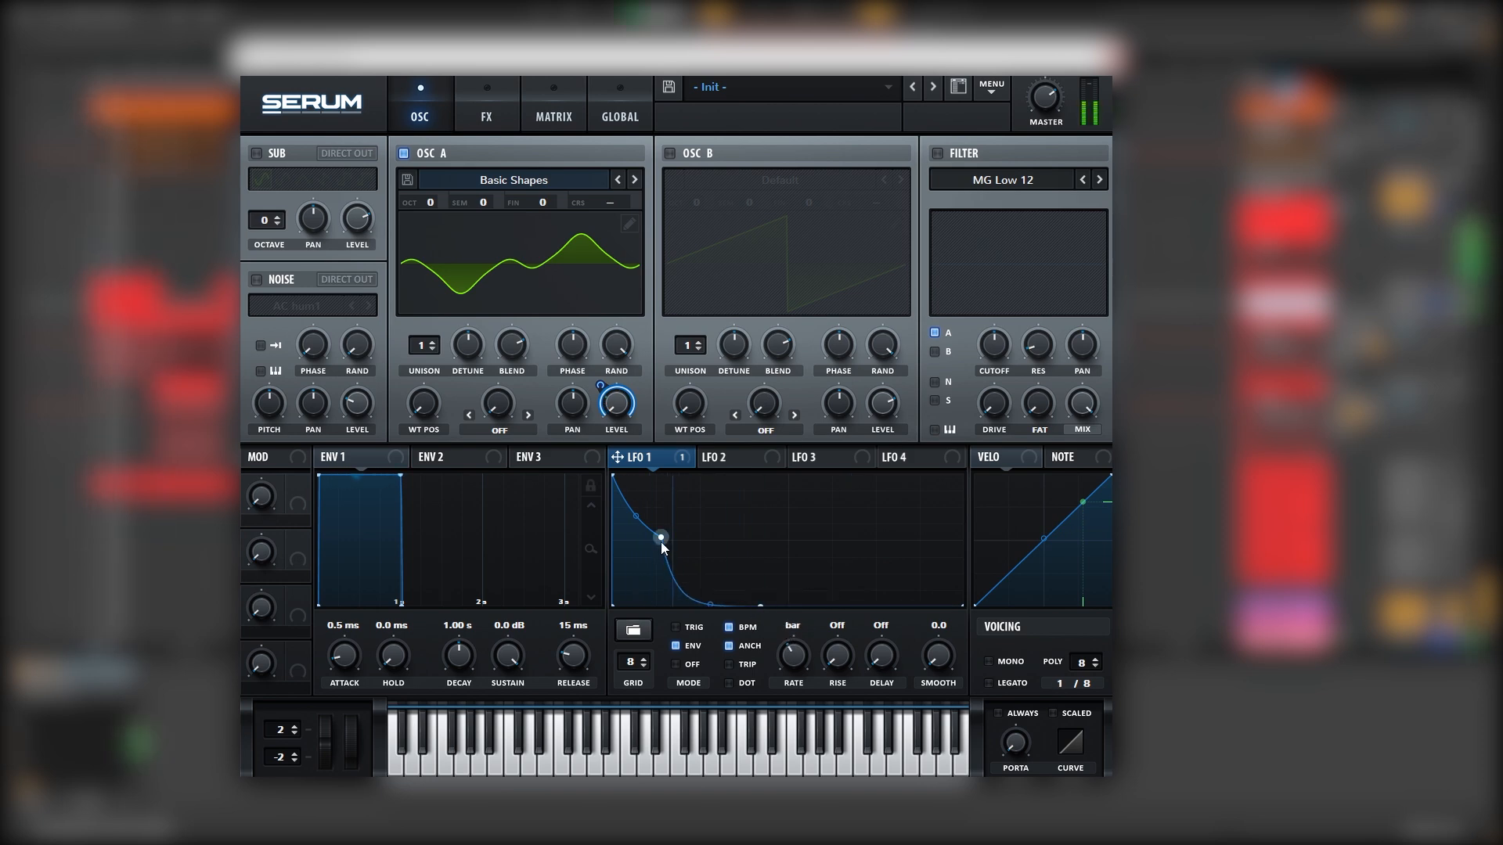
{"action": "left_click_drag", "start_coordinate": [661, 537], "coordinate": [660, 547]}
{"action": "left_click_drag", "start_coordinate": [708, 604], "coordinate": [708, 593]}
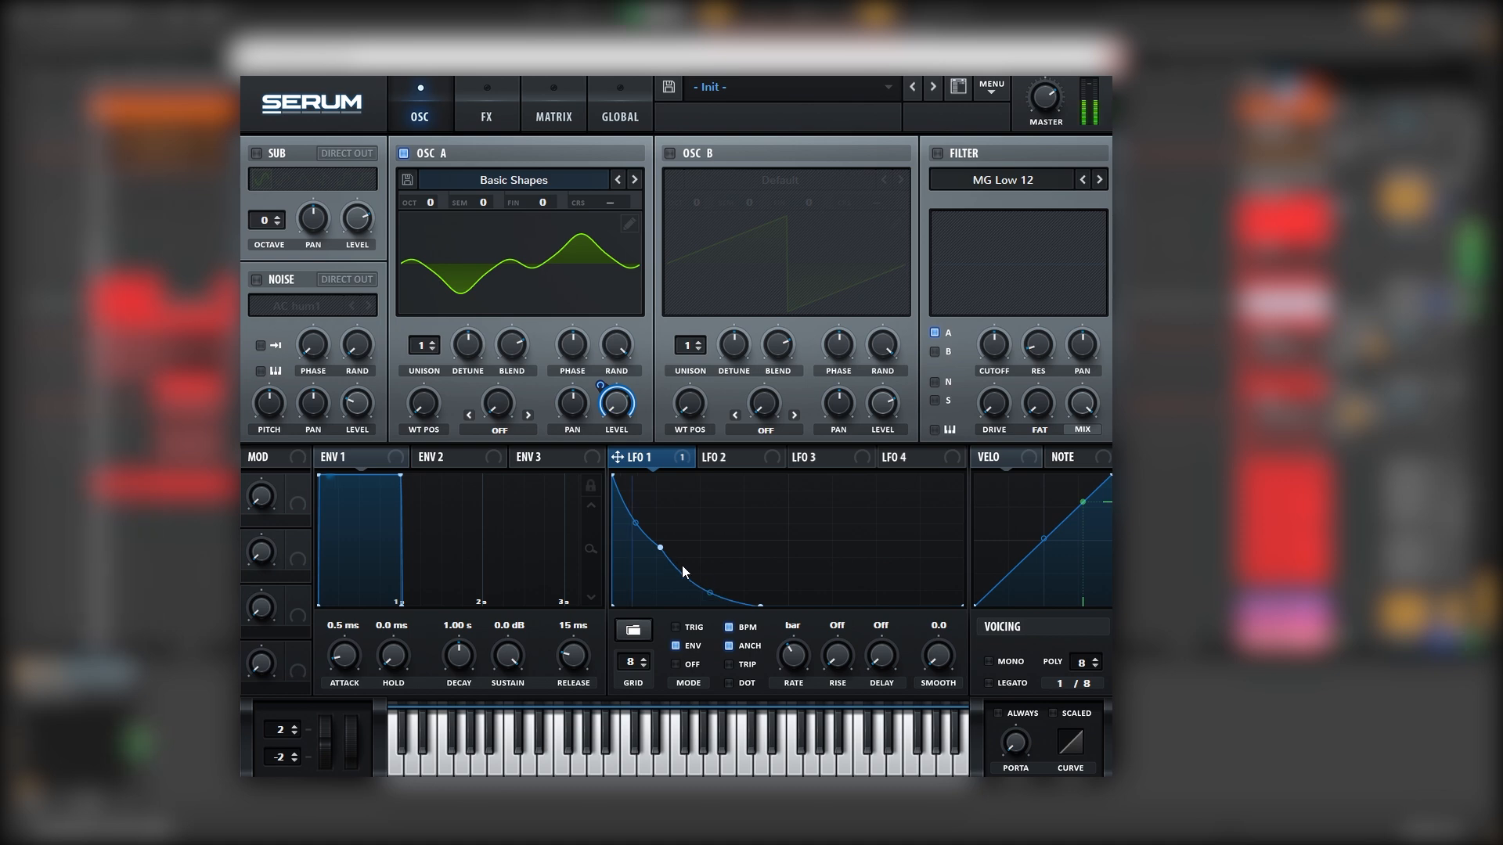
{"action": "left_click_drag", "start_coordinate": [659, 547], "coordinate": [653, 550]}
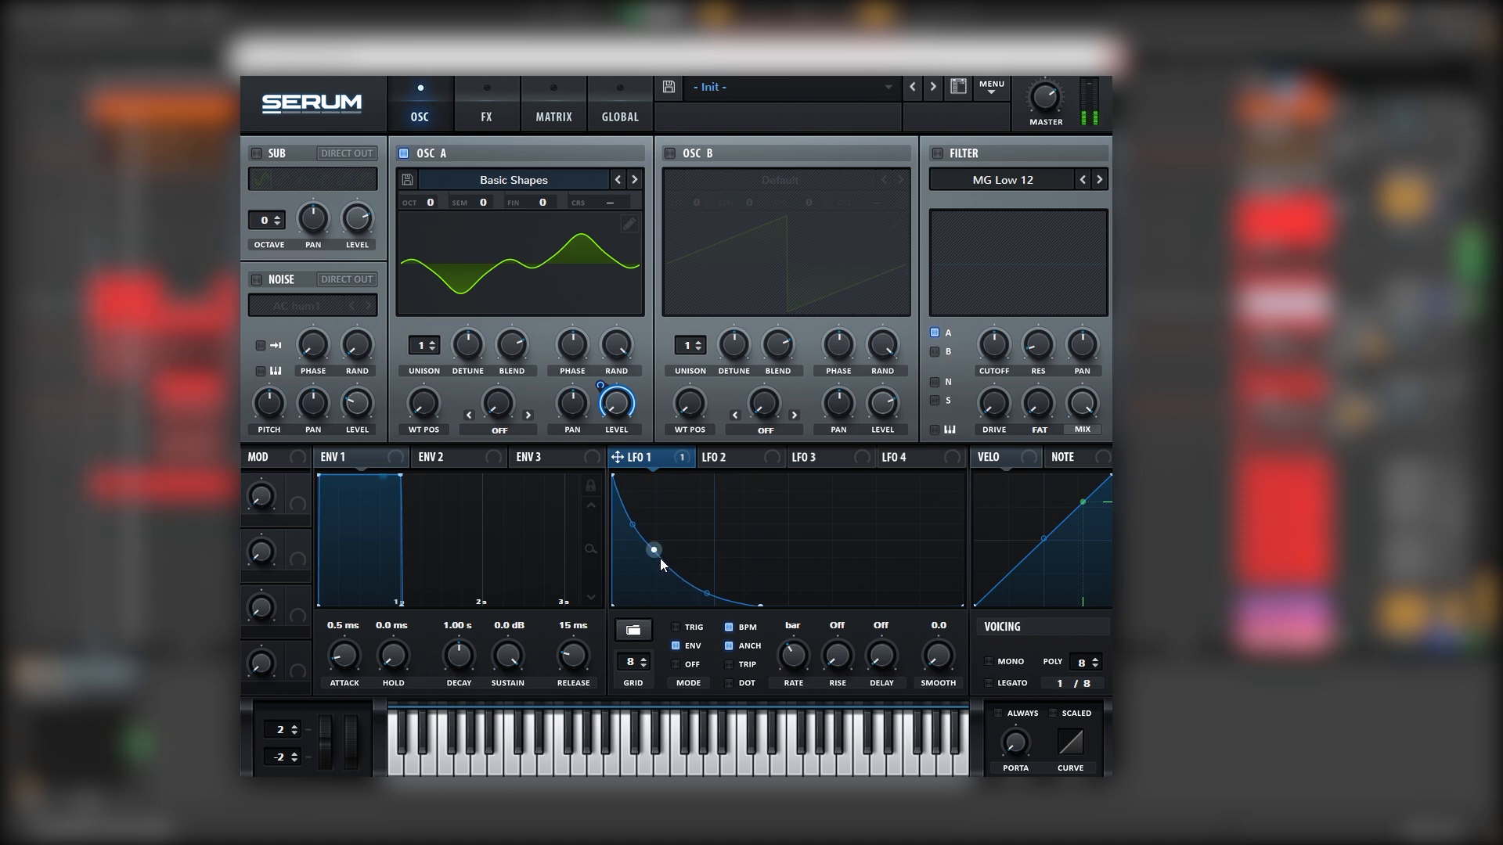
{"action": "left_click", "coordinate": [722, 458]}
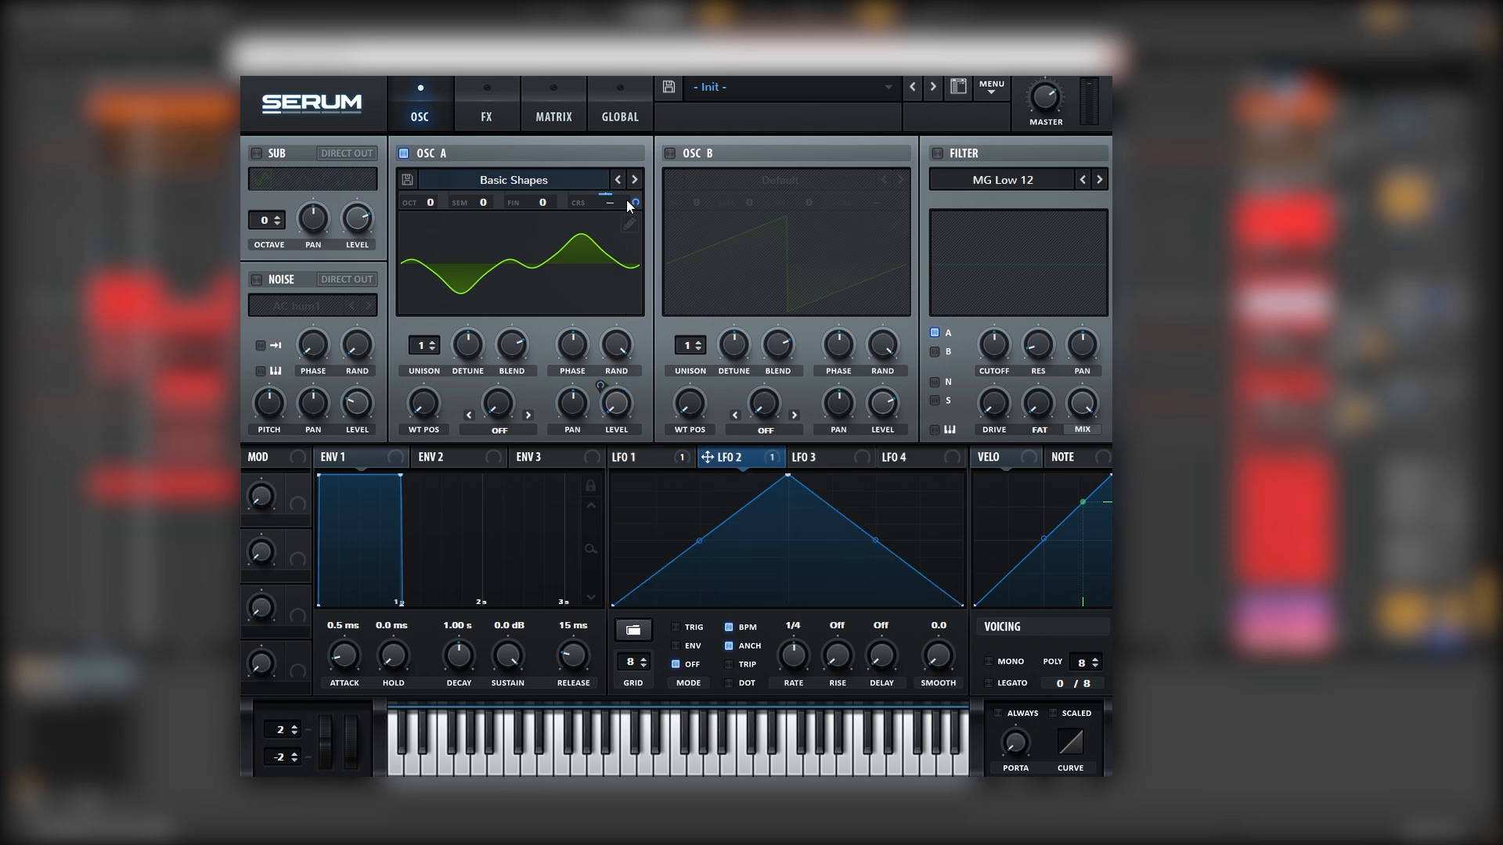
Reshape LFO 2 into a sharp exponential drop and switch it to envelope mode
{"action": "mouse_move", "coordinate": [627, 200]}
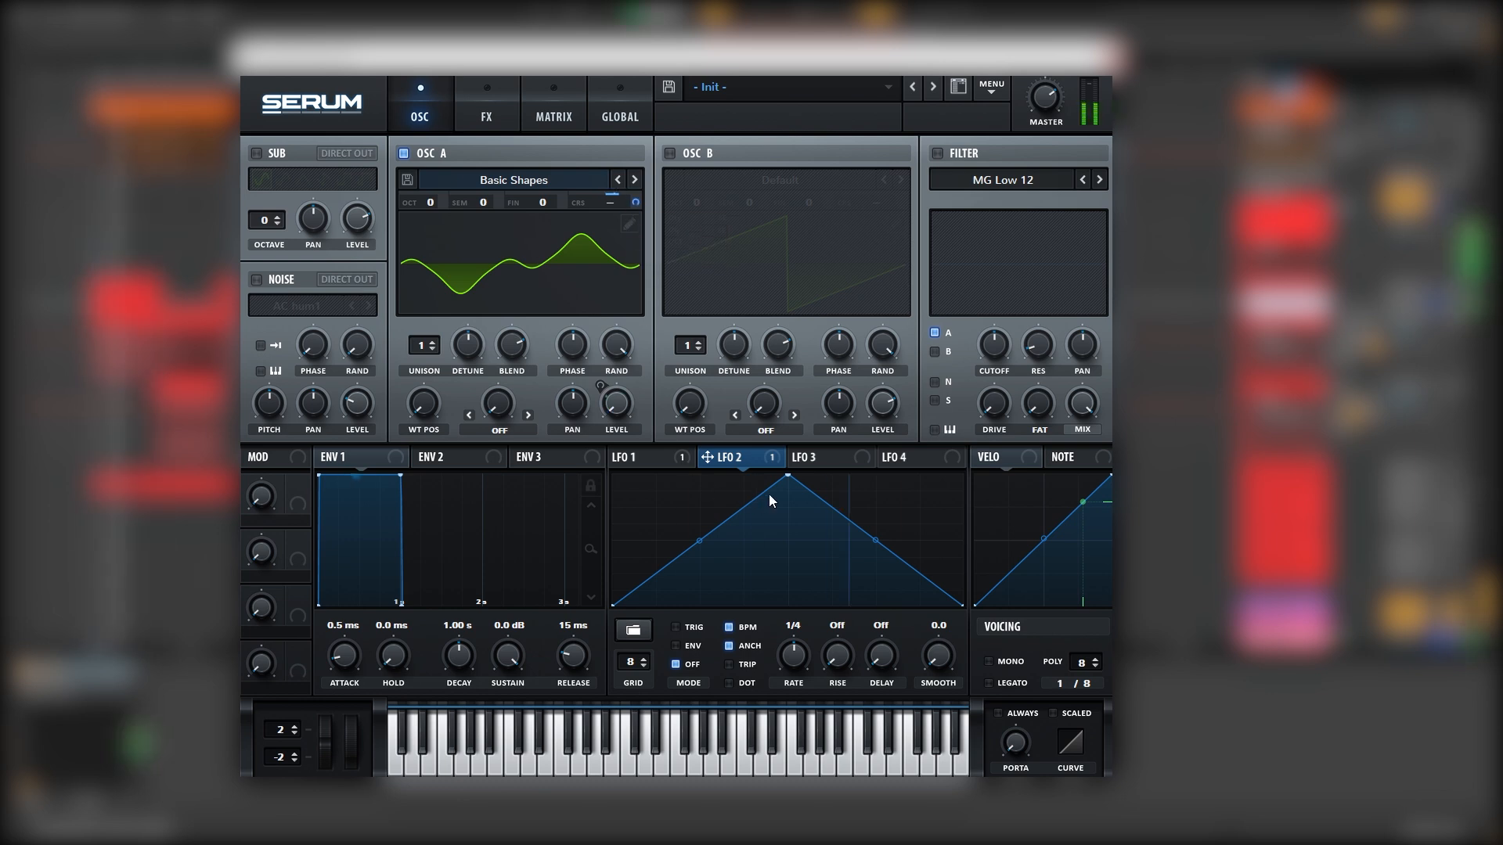
{"action": "left_click_drag", "start_coordinate": [787, 475], "coordinate": [599, 408]}
{"action": "left_click_drag", "start_coordinate": [658, 510], "coordinate": [656, 610]}
{"action": "left_click_drag", "start_coordinate": [633, 540], "coordinate": [632, 608]}
{"action": "left_click", "coordinate": [693, 649]}
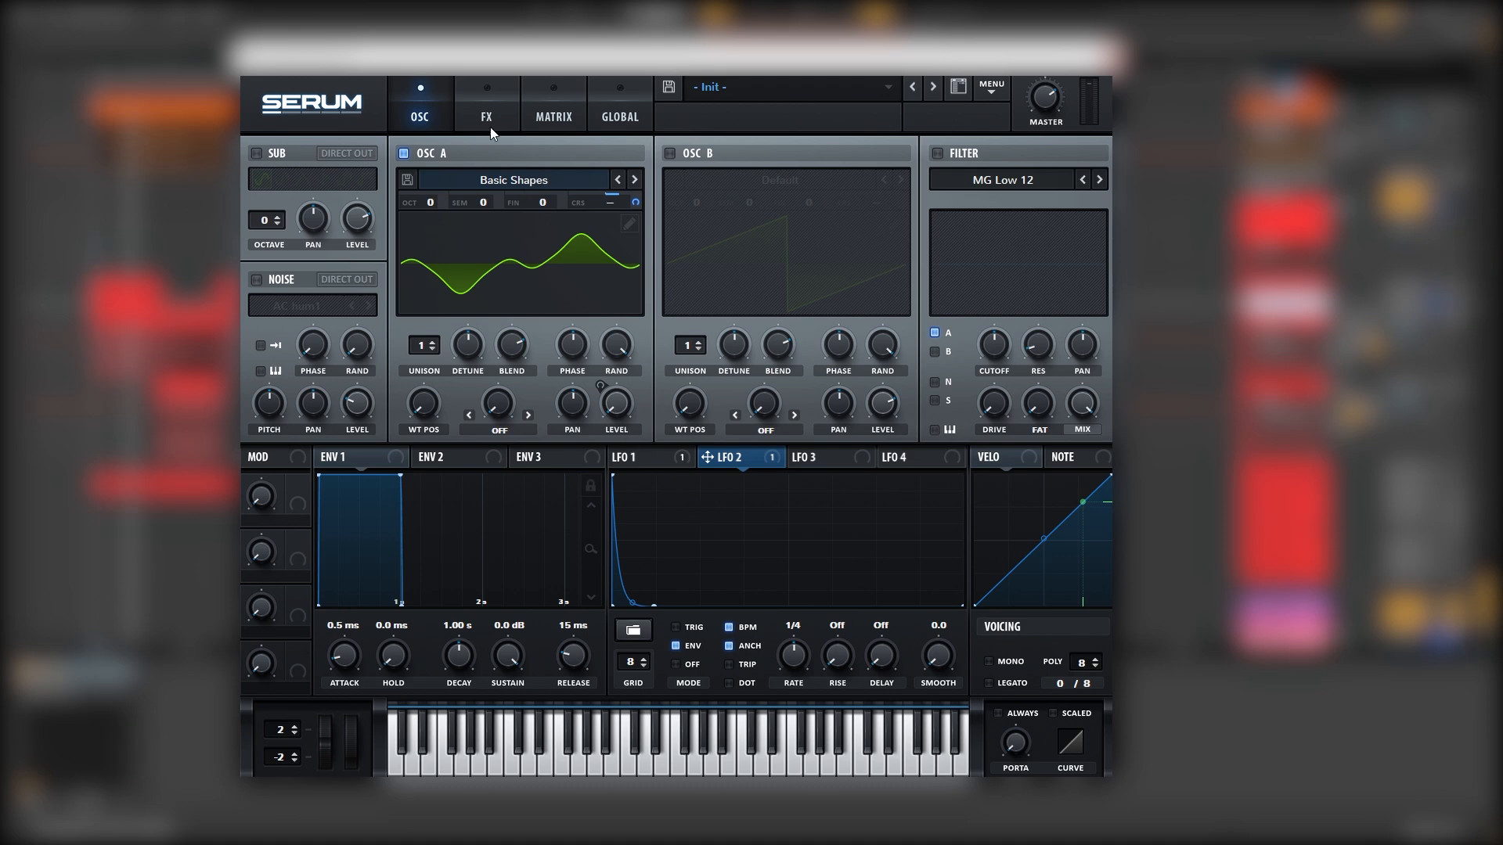
Enable the chorus, move it ahead of the distortion, and set its filter to 315 Hz
{"action": "left_click", "coordinate": [484, 117]}
{"action": "left_click", "coordinate": [263, 274]}
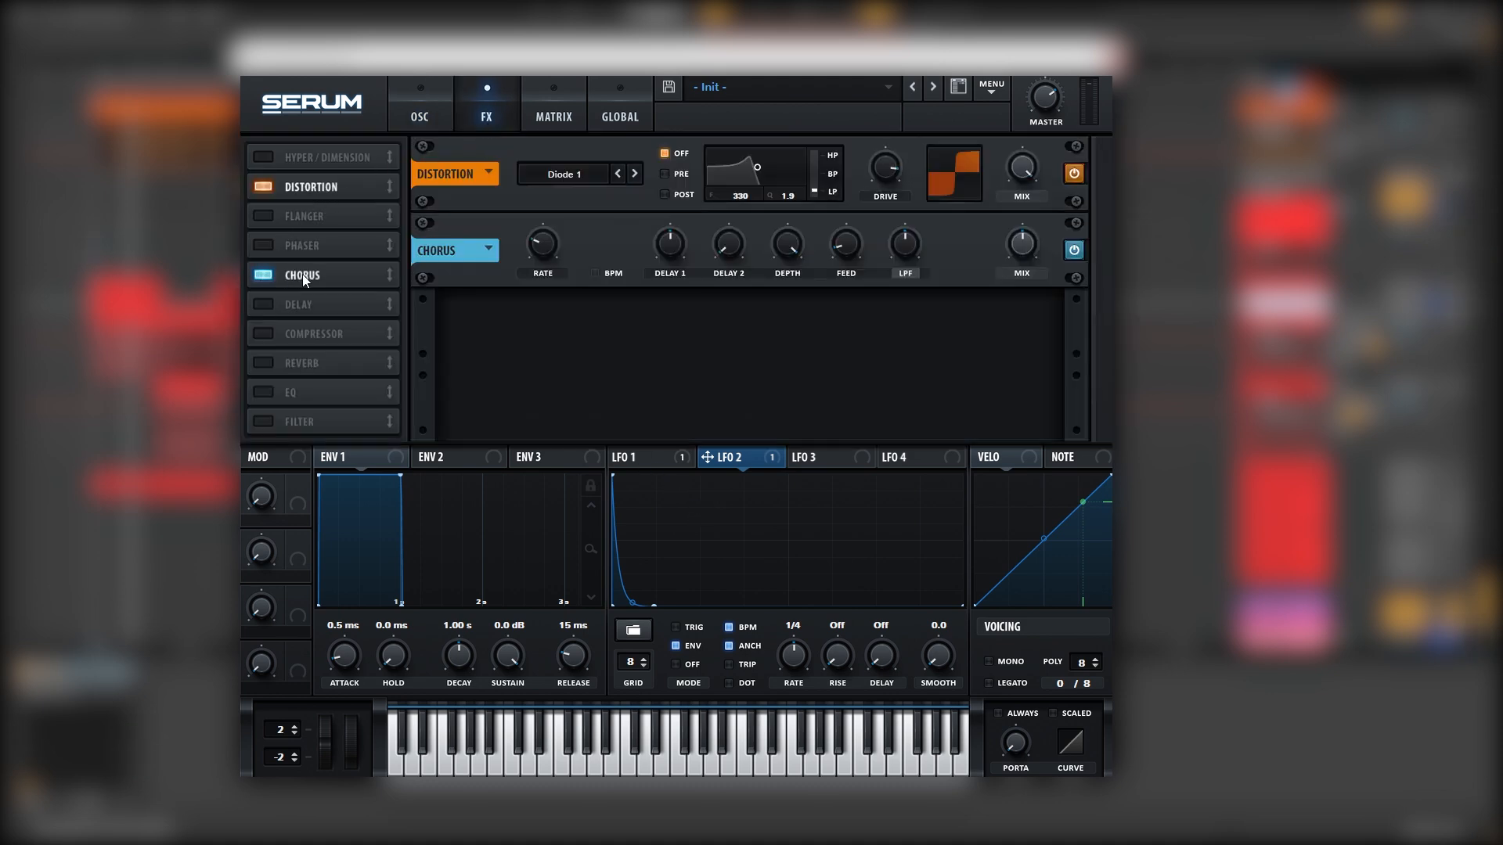
{"action": "left_click_drag", "start_coordinate": [306, 268], "coordinate": [325, 177]}
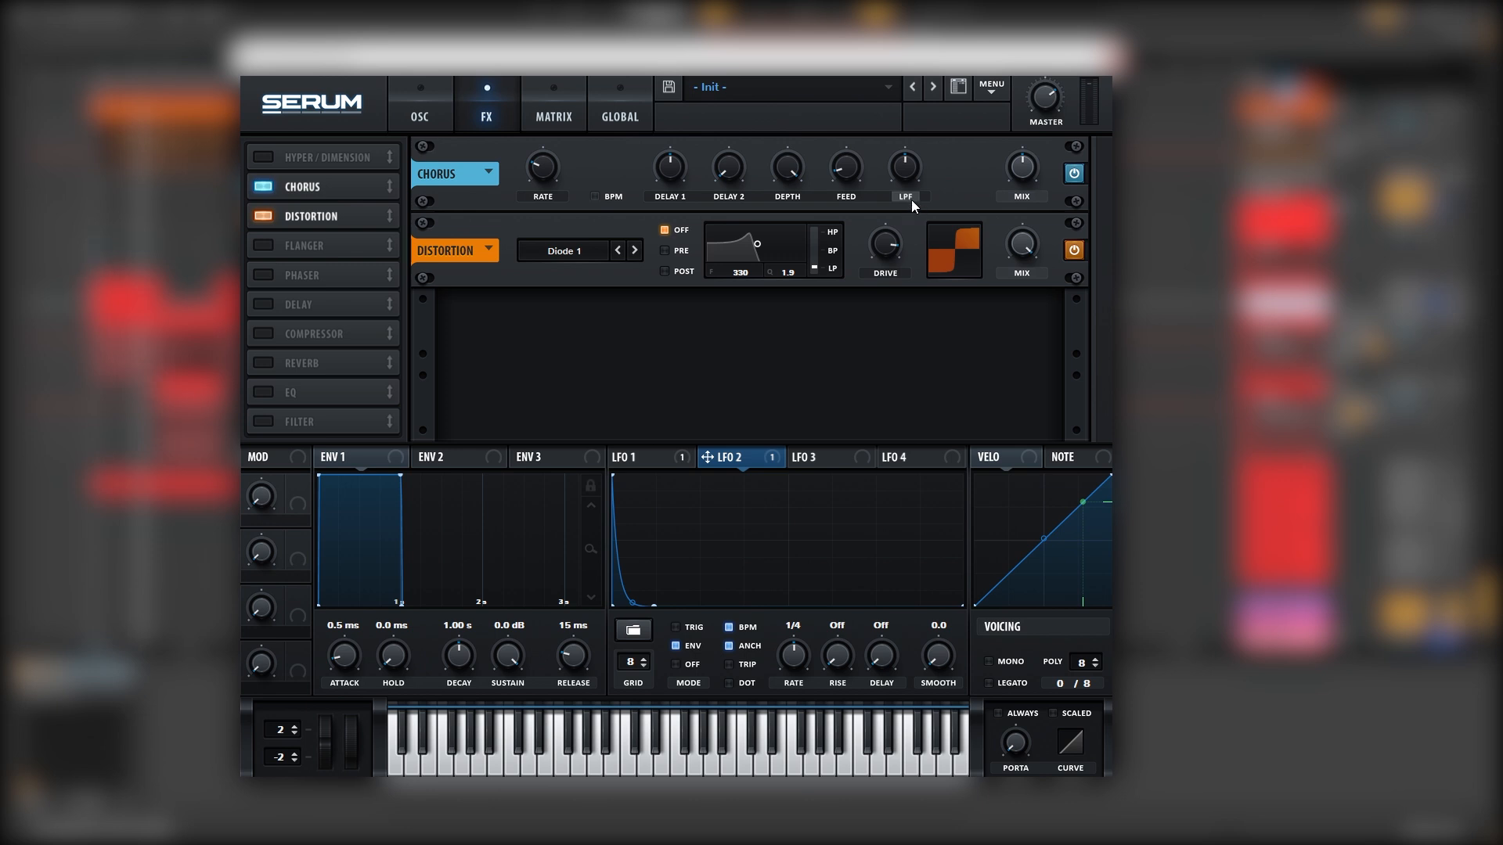
{"action": "left_click_drag", "start_coordinate": [909, 172], "coordinate": [908, 205]}
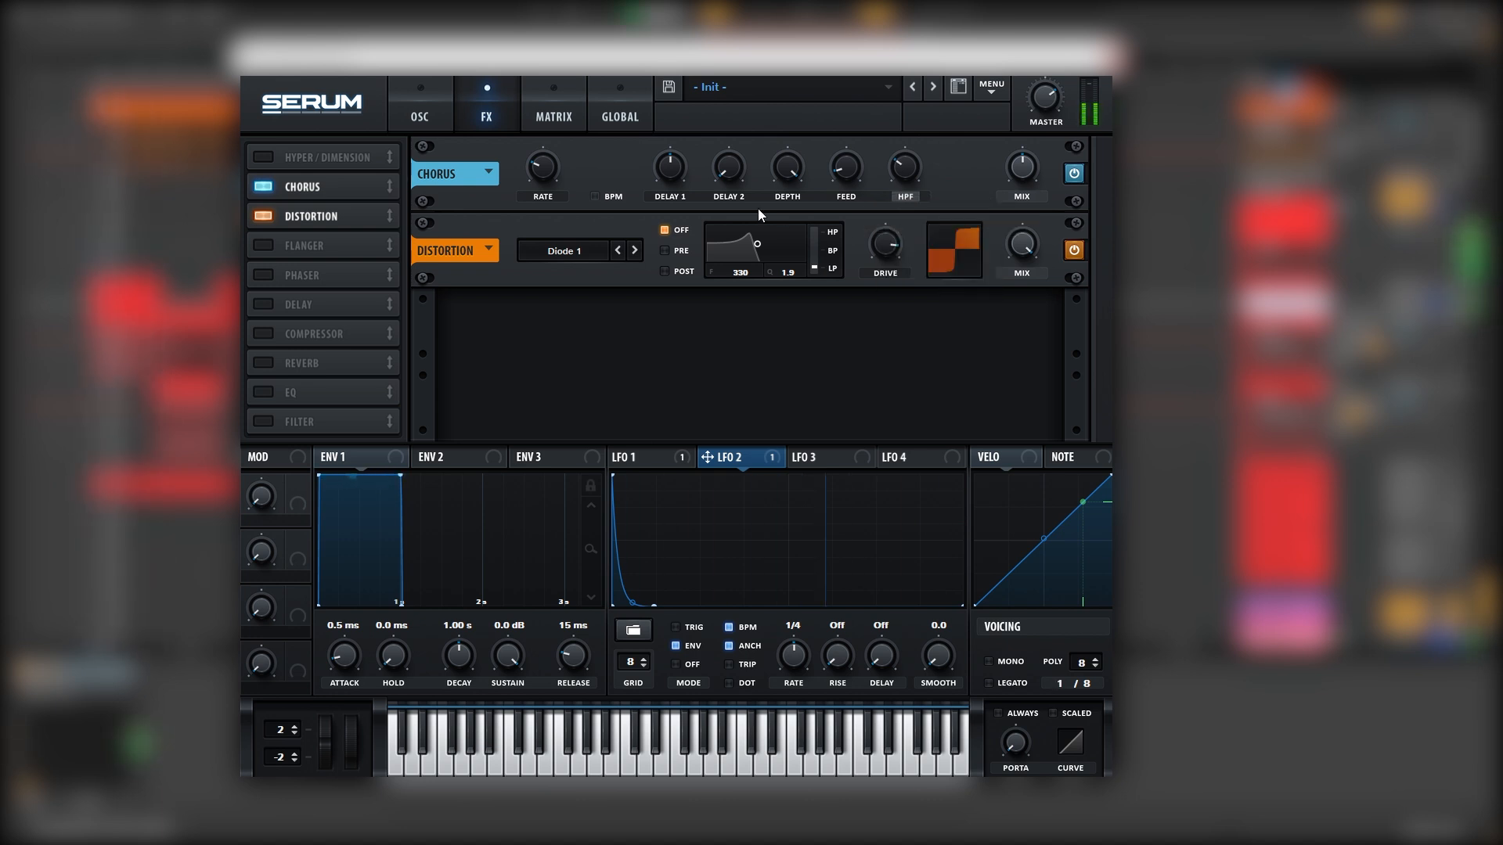
Enable the compressor and boost its gain to 13.3 dB
{"action": "left_click", "coordinate": [264, 333]}
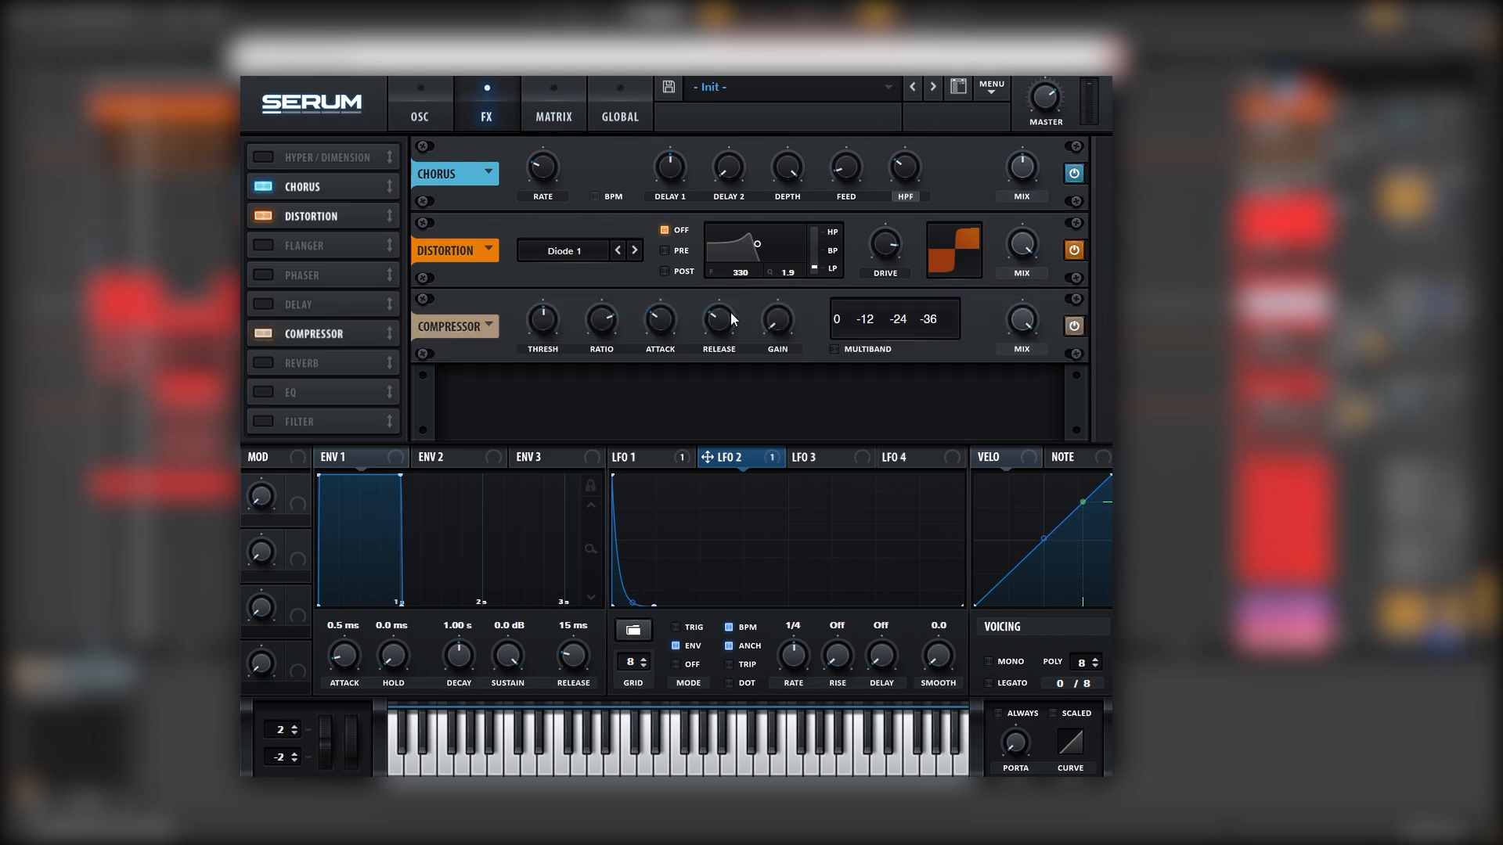
{"action": "left_click_drag", "start_coordinate": [764, 317], "coordinate": [776, 280]}
{"action": "left_click", "coordinate": [444, 110]}
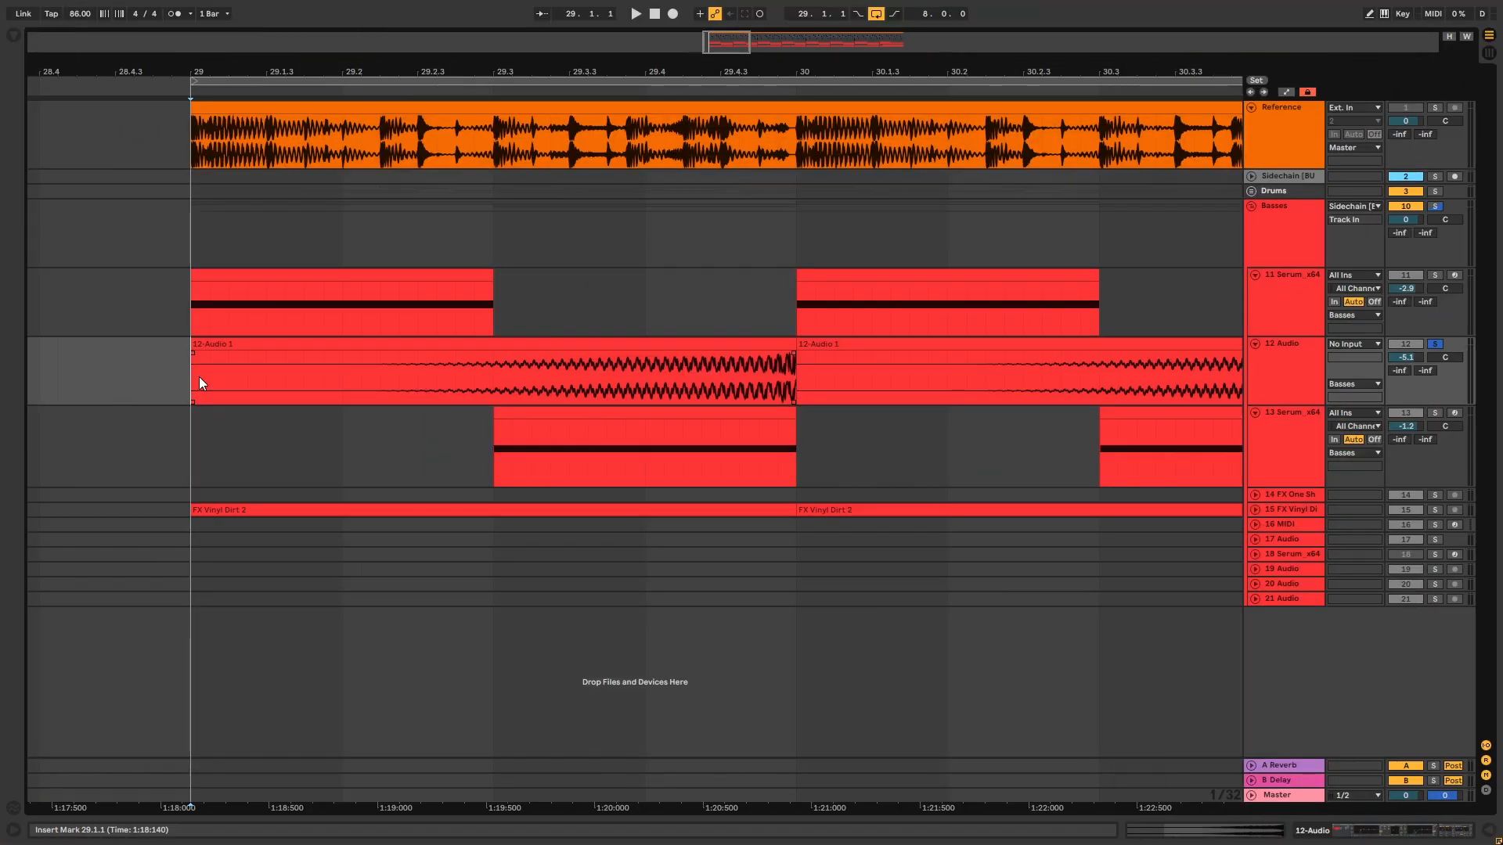
Select the first Serum clip at bar 29 on the 11 Serum_x64 track and play it
{"action": "key", "text": "space"}
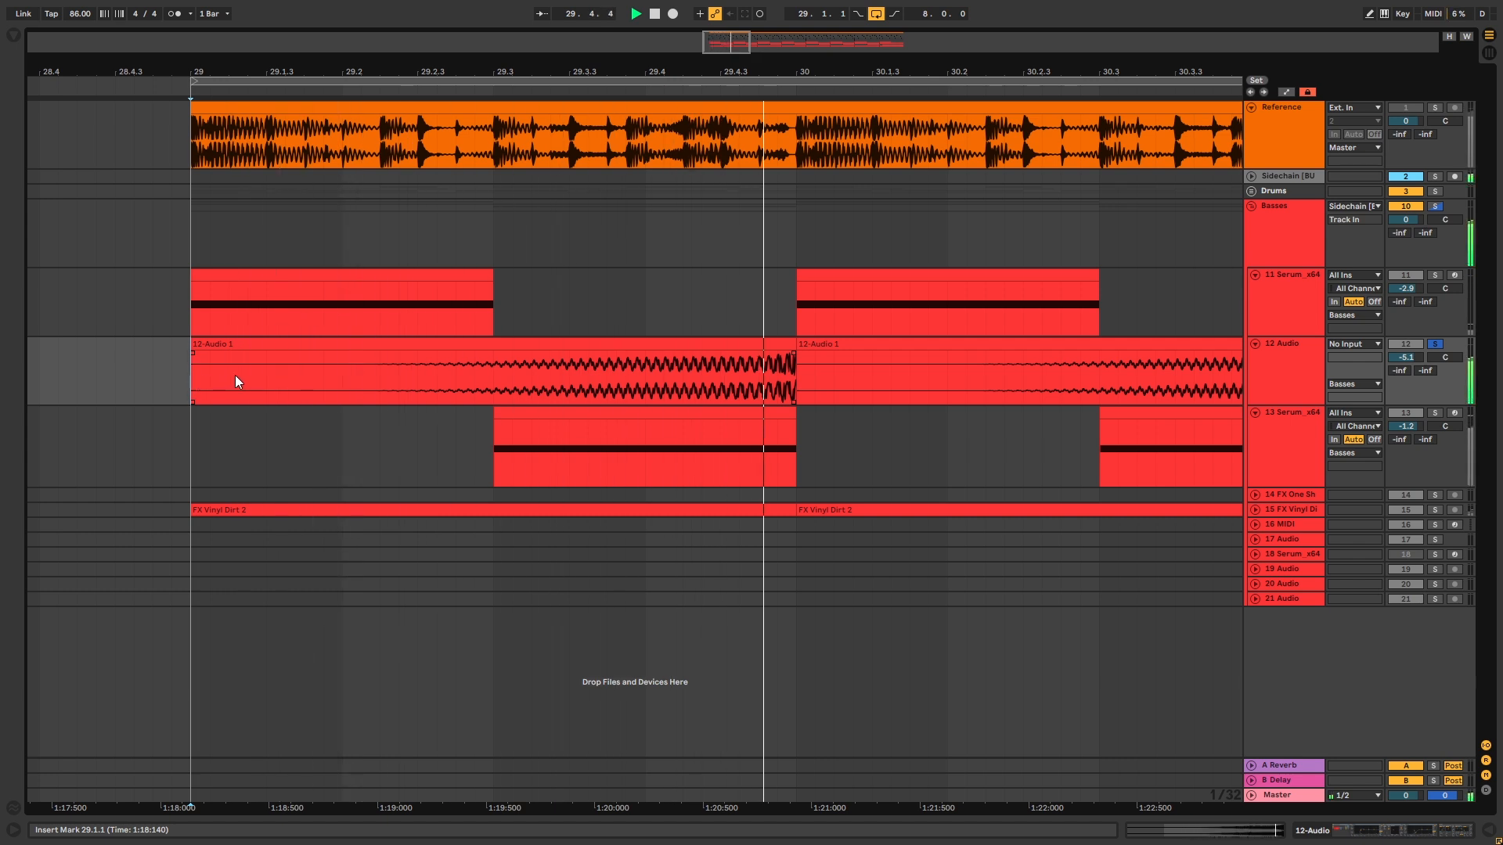
{"action": "left_click", "coordinate": [1290, 299]}
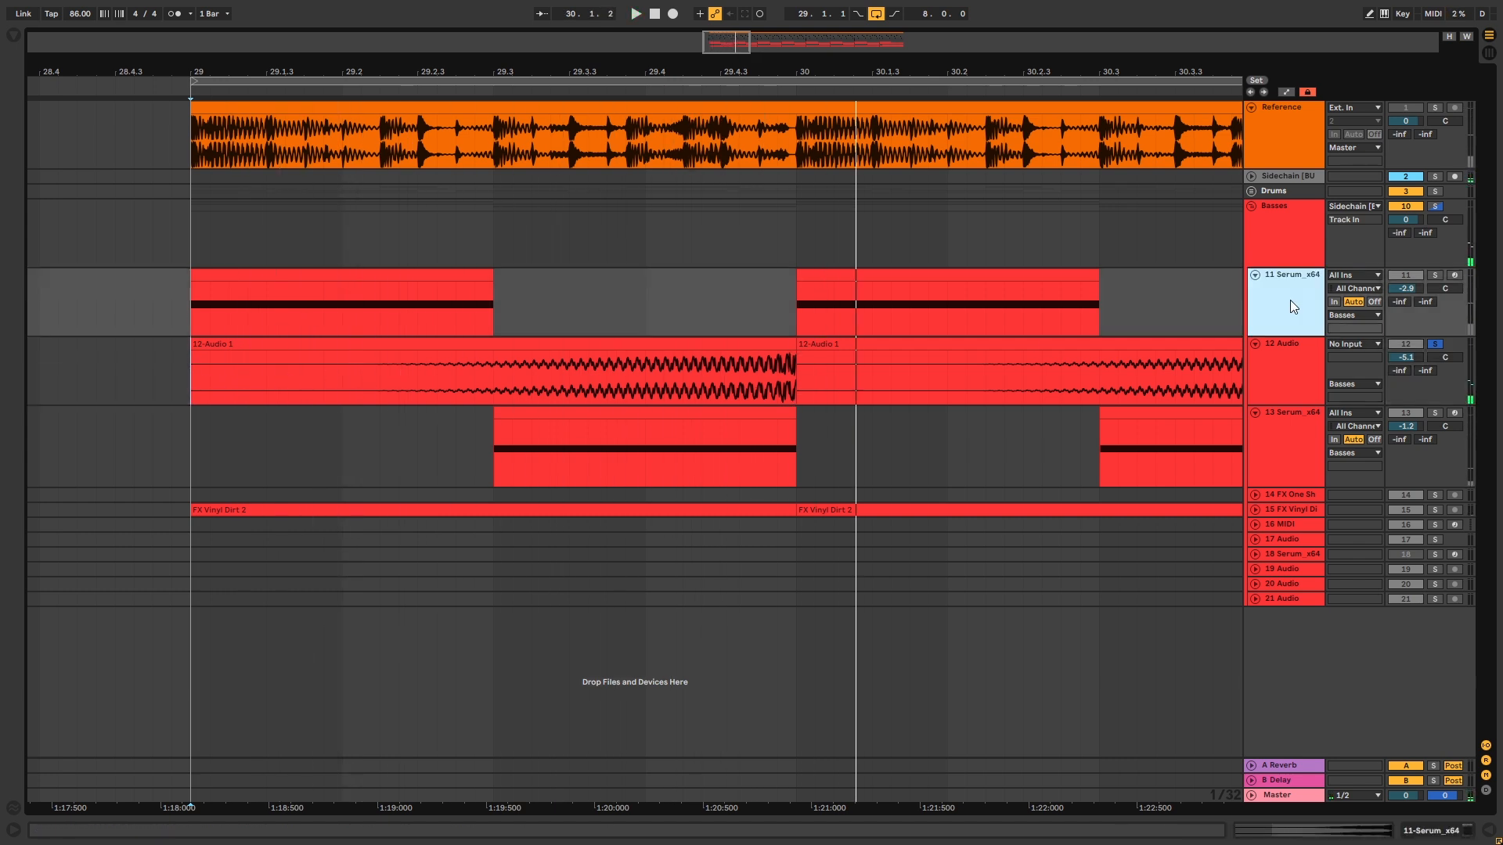
{"action": "left_click", "coordinate": [426, 280]}
{"action": "key", "text": "space"}
{"action": "key", "text": "space"}
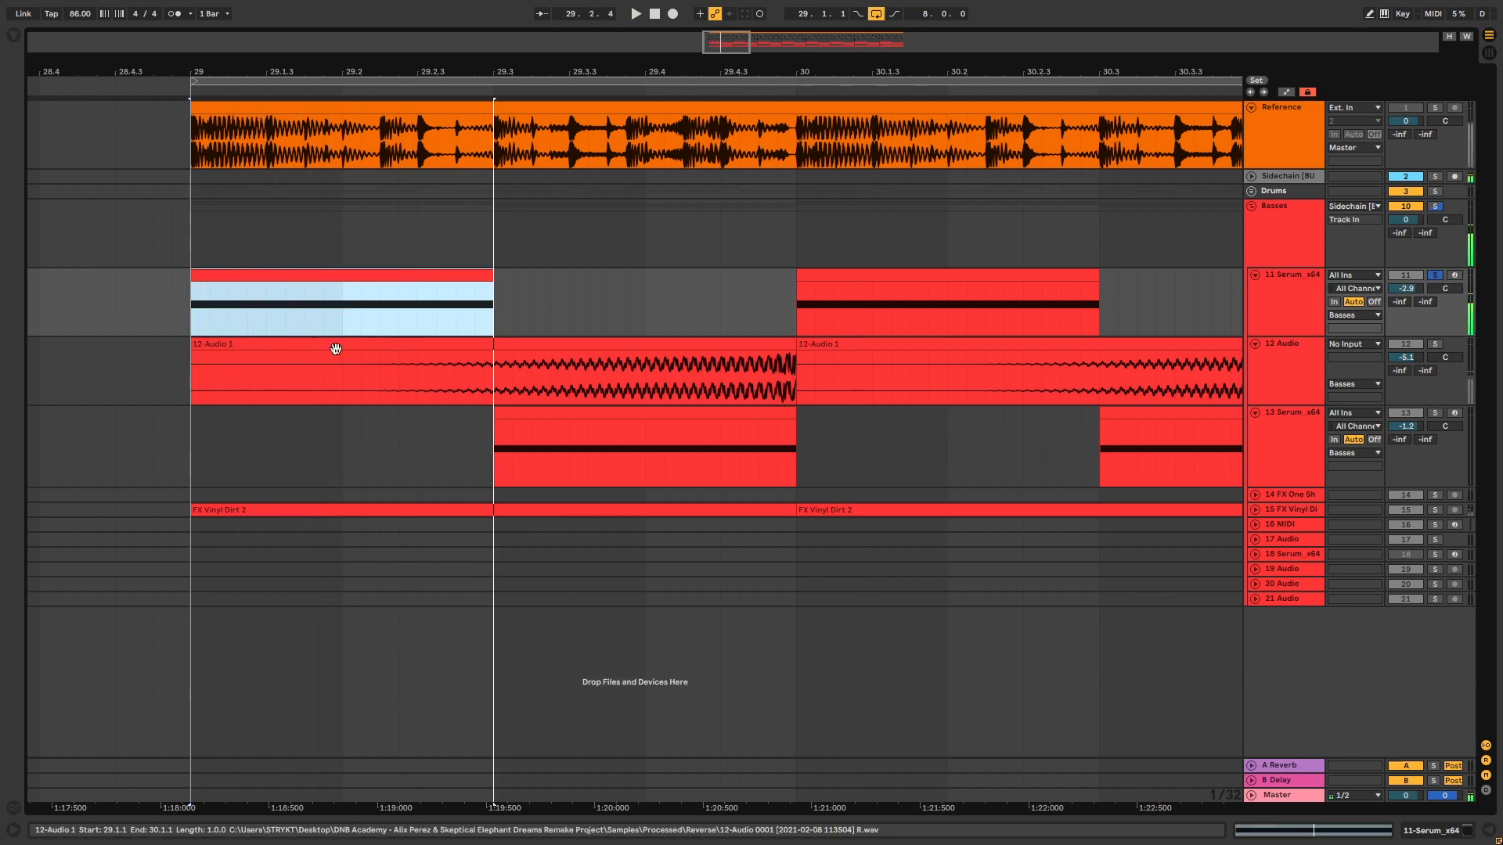
Stretch Serum's LFO 1 into a slow decay and lengthen the first Serum clip to bar 30
{"action": "double_click", "coordinate": [1289, 305]}
{"action": "left_click", "coordinate": [50, 673]}
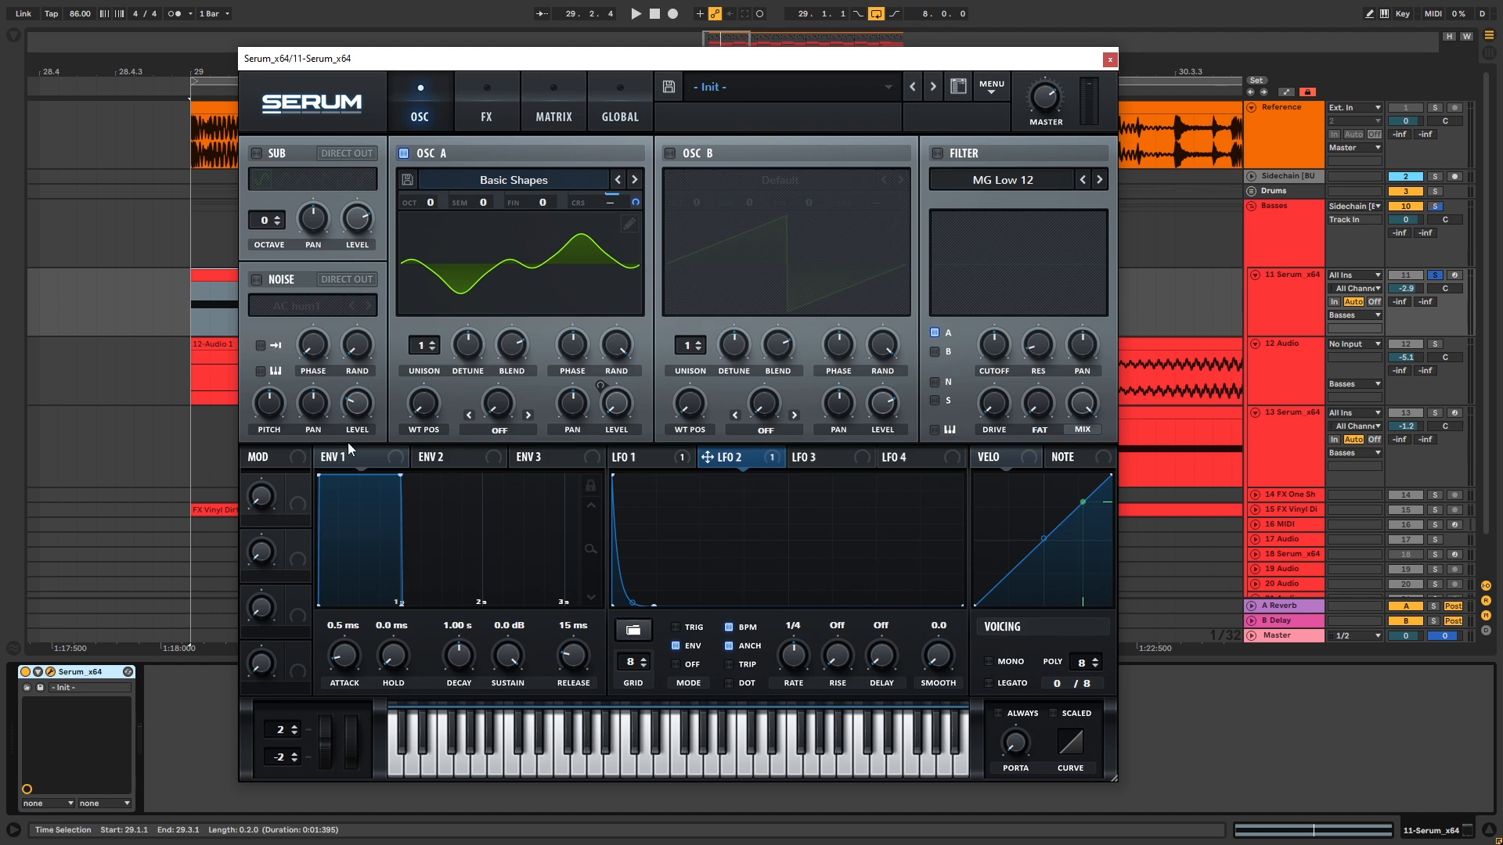
{"action": "left_click", "coordinate": [688, 466]}
{"action": "left_click_drag", "start_coordinate": [773, 609], "coordinate": [962, 607]}
{"action": "key", "text": "space"}
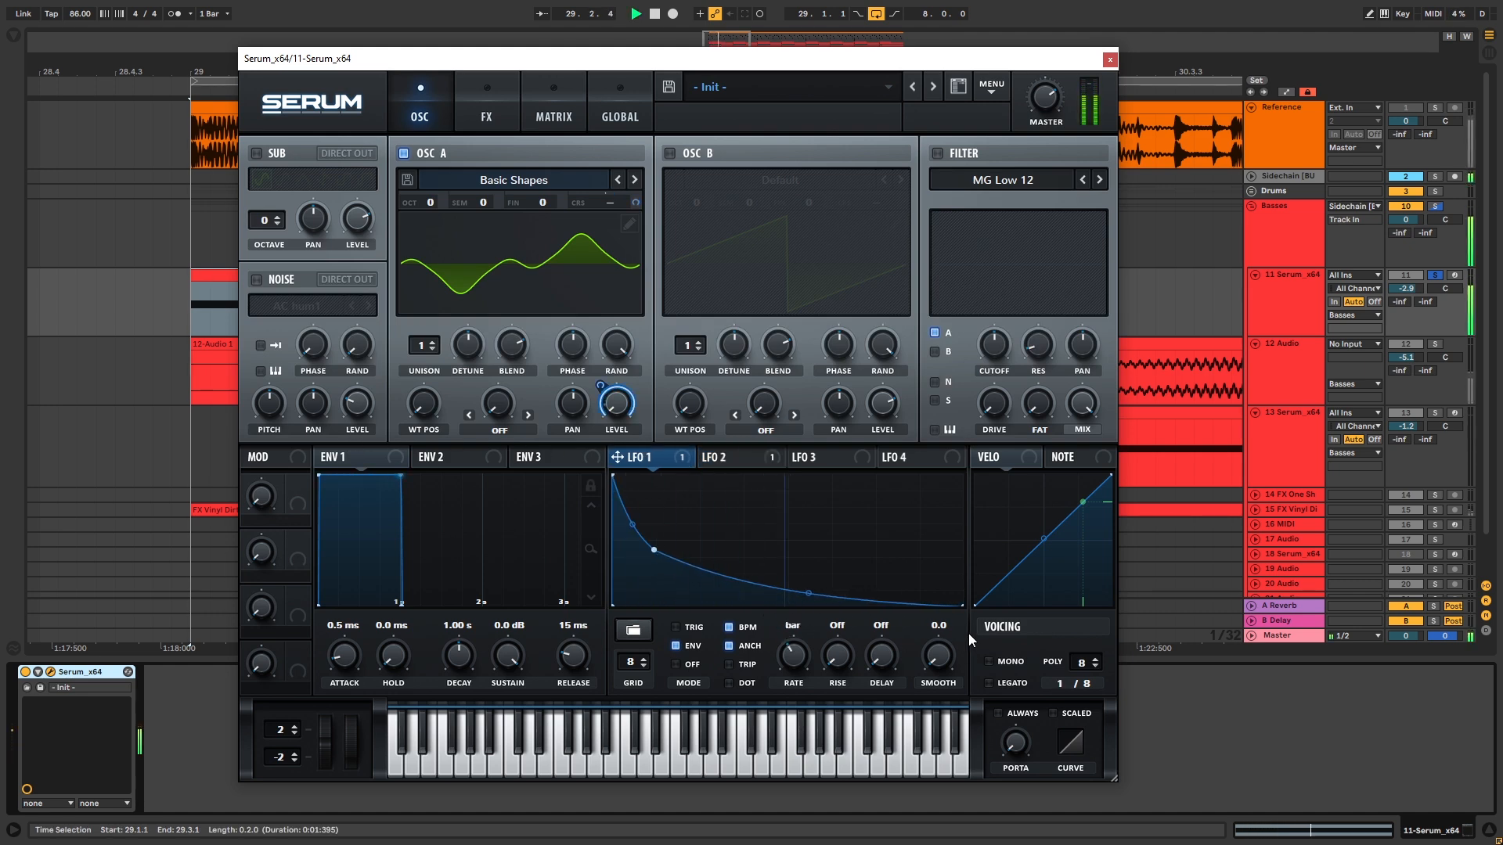
{"action": "left_click", "coordinate": [1108, 60]}
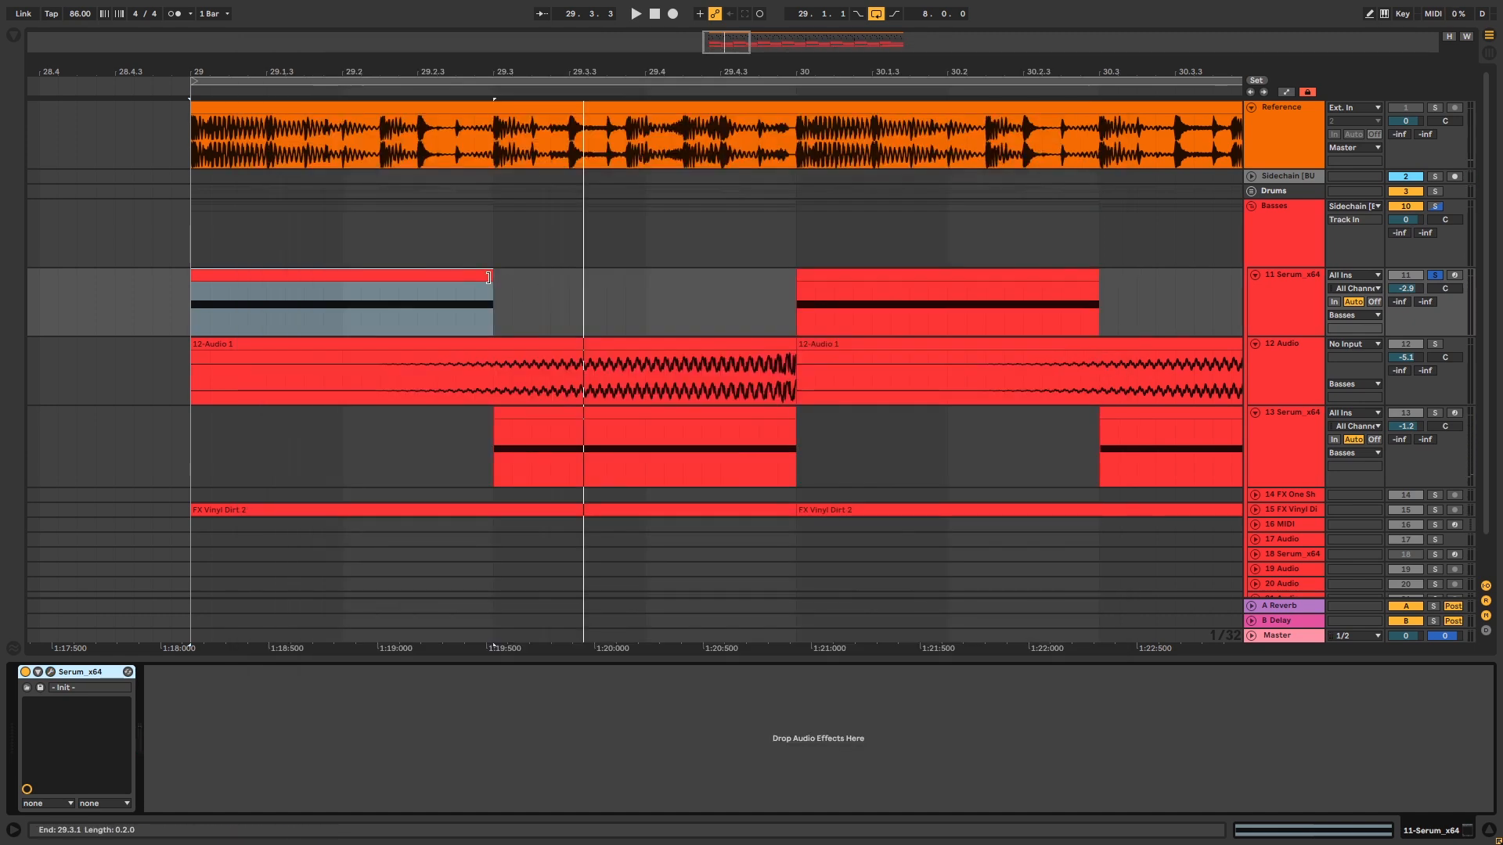
{"action": "left_click", "coordinate": [792, 286], "text": "shift"}
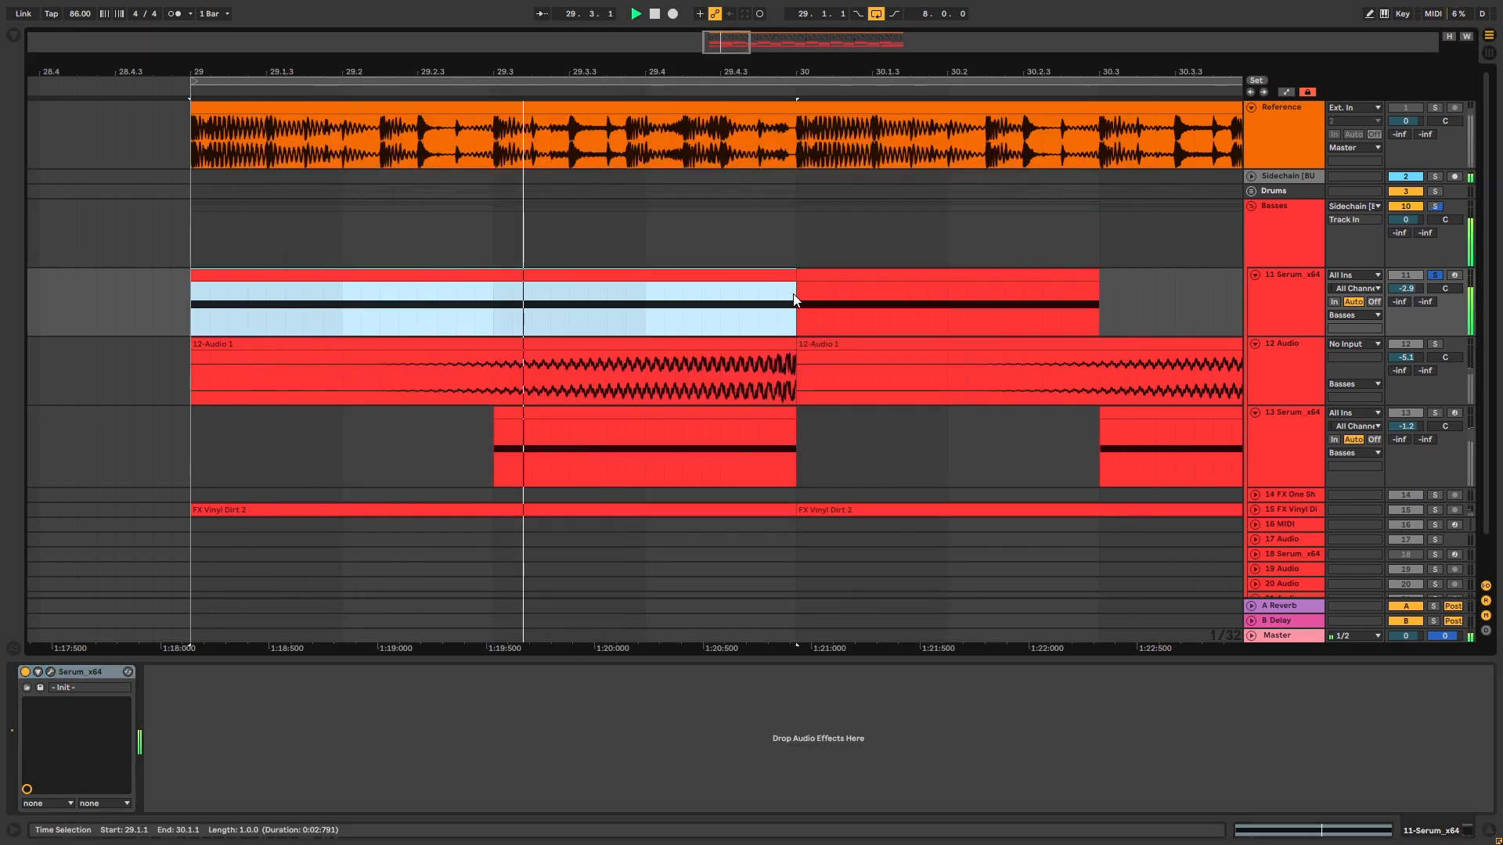
Feed 12 Audio from the Serum track and record one bar from bar 29
{"action": "left_click", "coordinate": [1292, 327]}
{"action": "left_click", "coordinate": [1260, 374]}
{"action": "left_click", "coordinate": [1337, 359]}
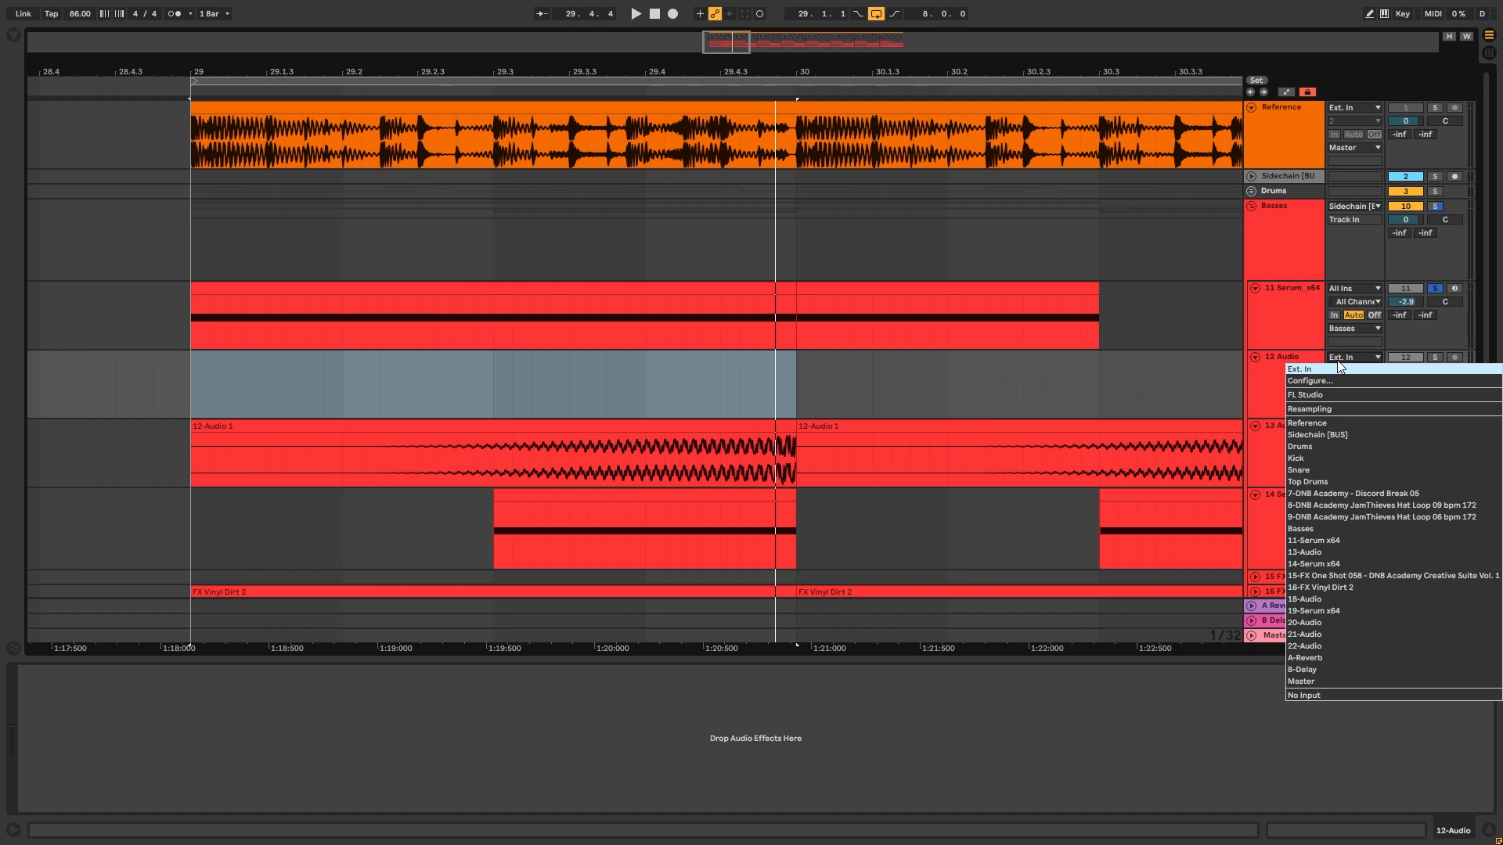
{"action": "left_click", "coordinate": [1330, 540]}
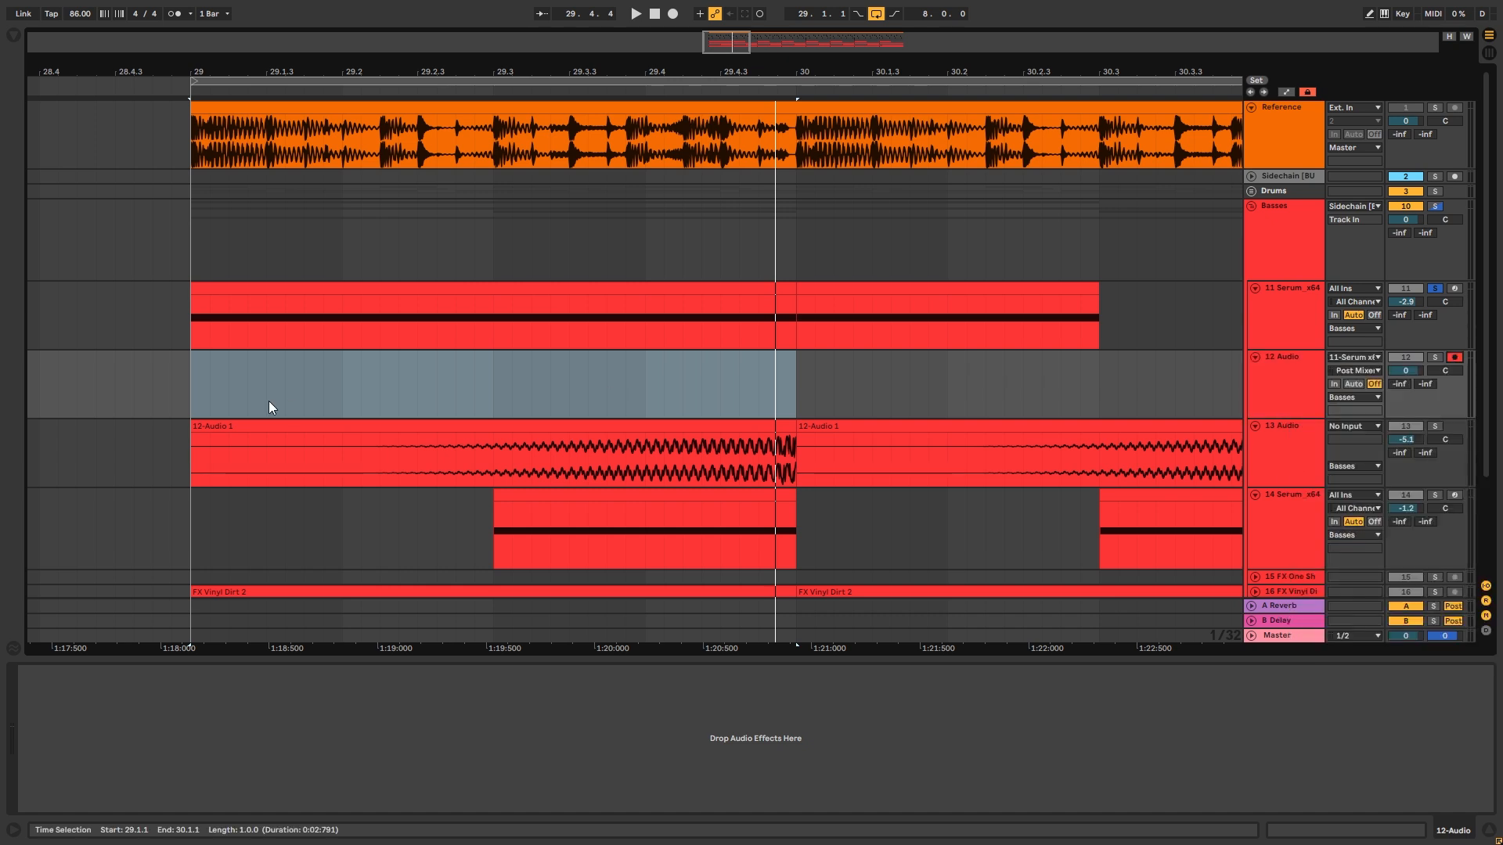
{"action": "left_click", "coordinate": [185, 363]}
{"action": "key", "text": "F9"}
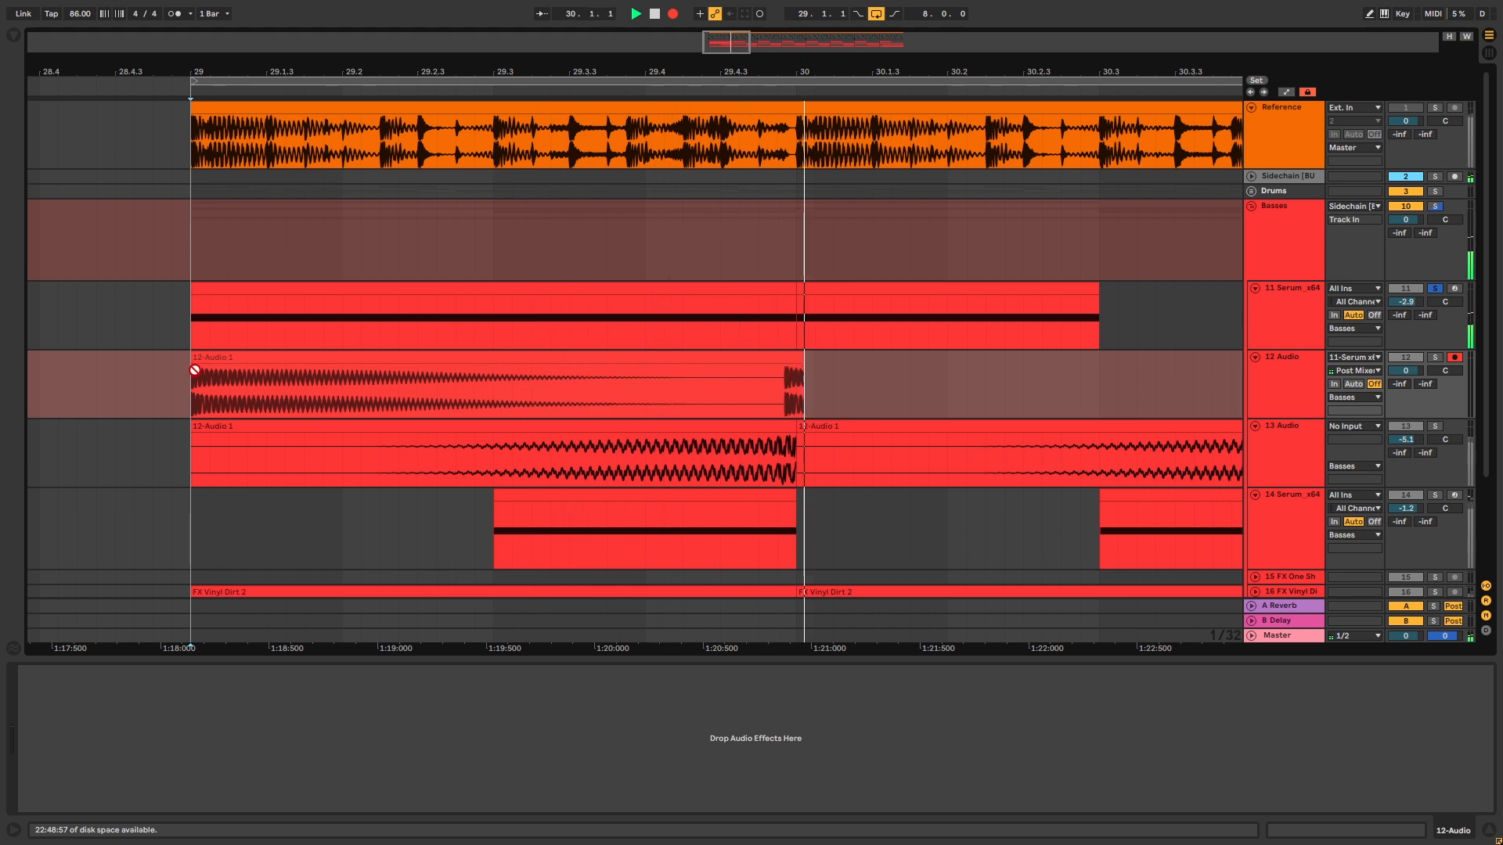
{"action": "key", "text": "space"}
Reverse the recorded clip, give it a long fade-in, and solo the track
{"action": "left_click_drag", "start_coordinate": [195, 369], "coordinate": [765, 359]}
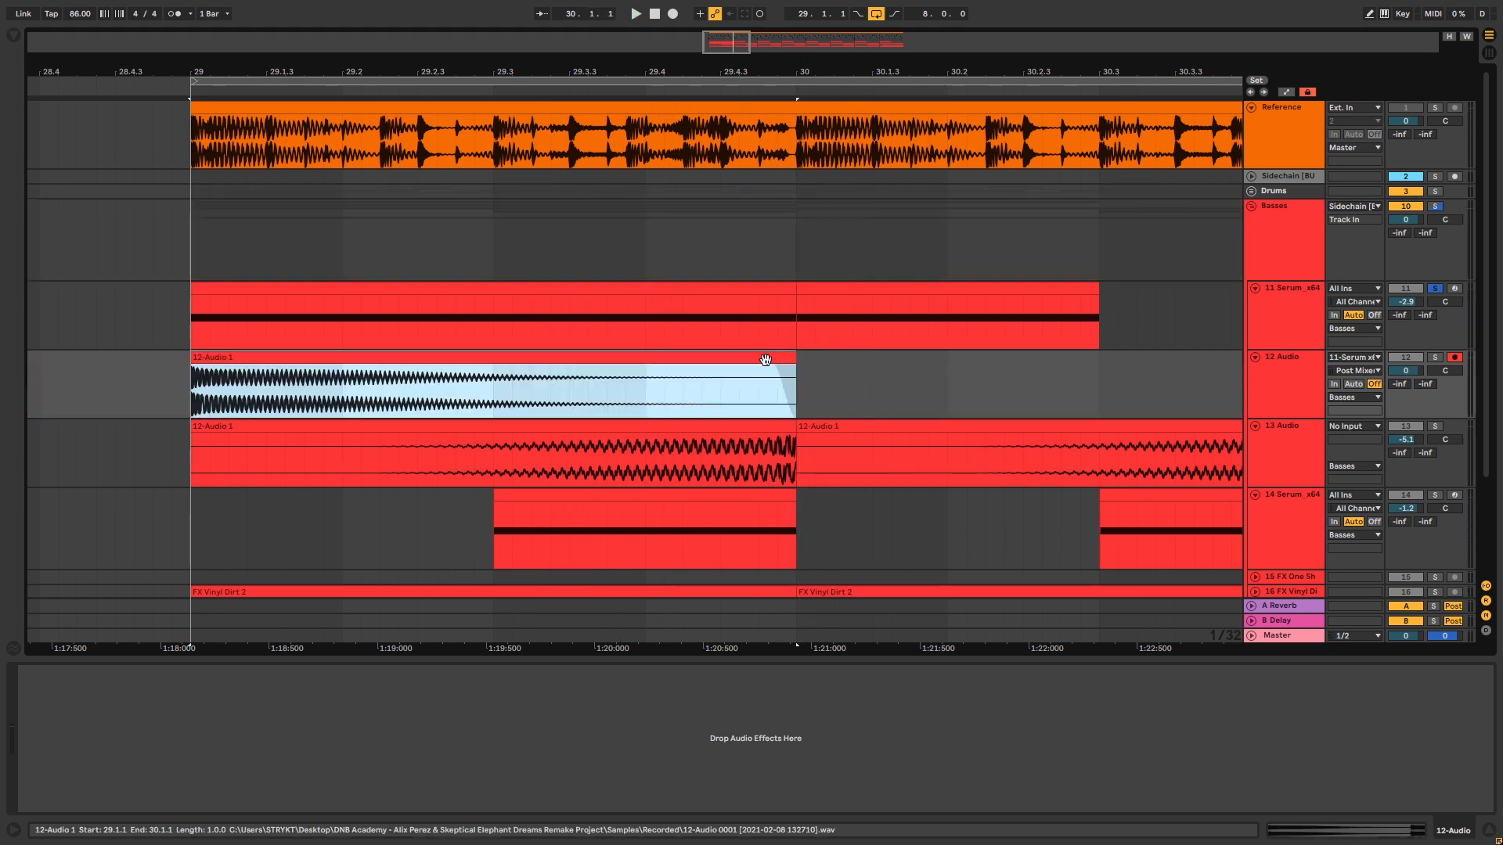
{"action": "key", "text": "r"}
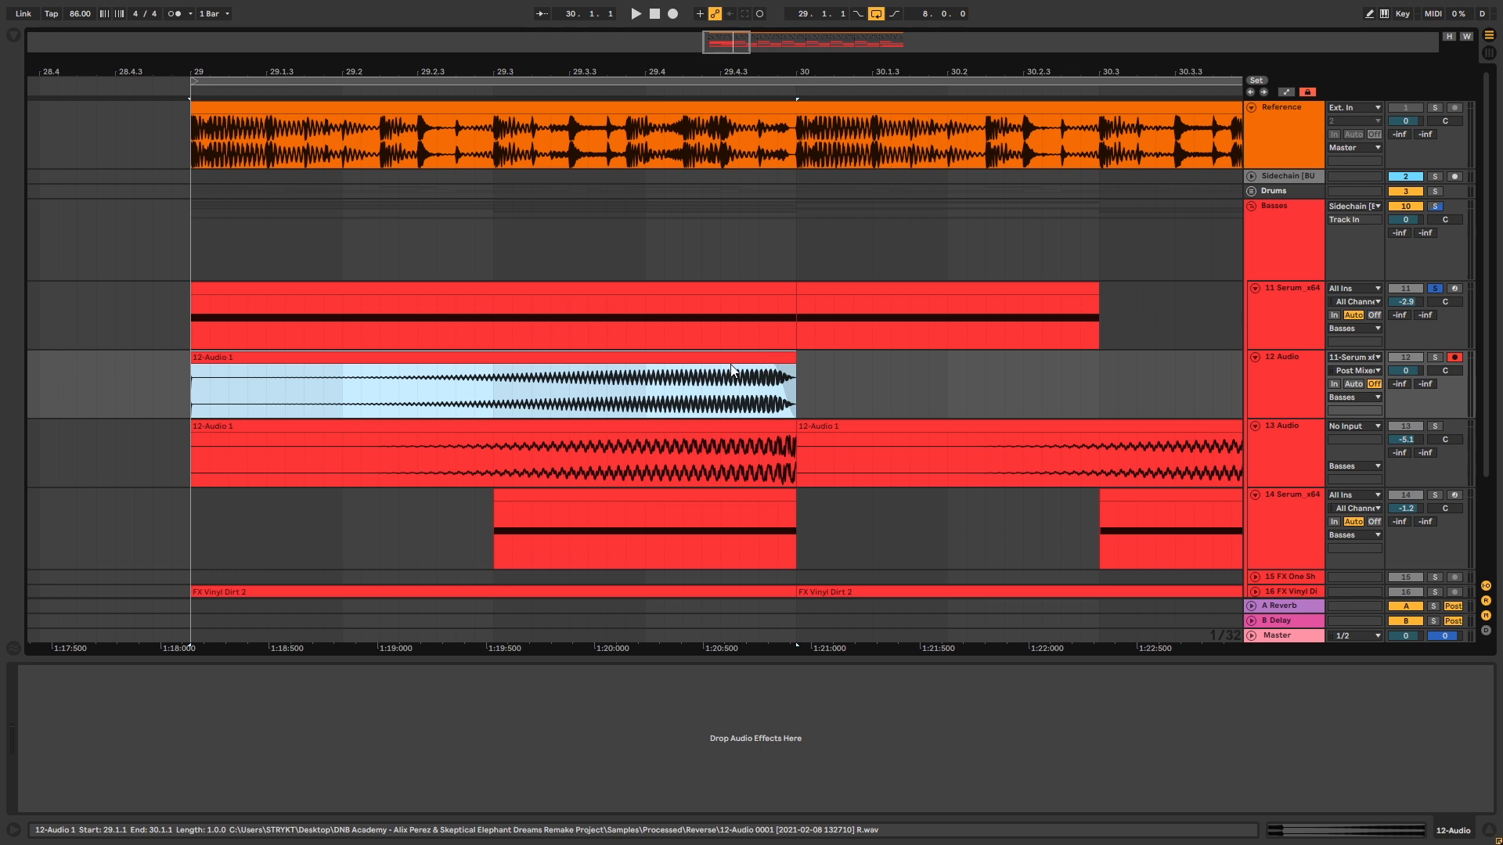
{"action": "left_click_drag", "start_coordinate": [197, 367], "coordinate": [782, 383]}
{"action": "left_click_drag", "start_coordinate": [505, 401], "coordinate": [517, 399]}
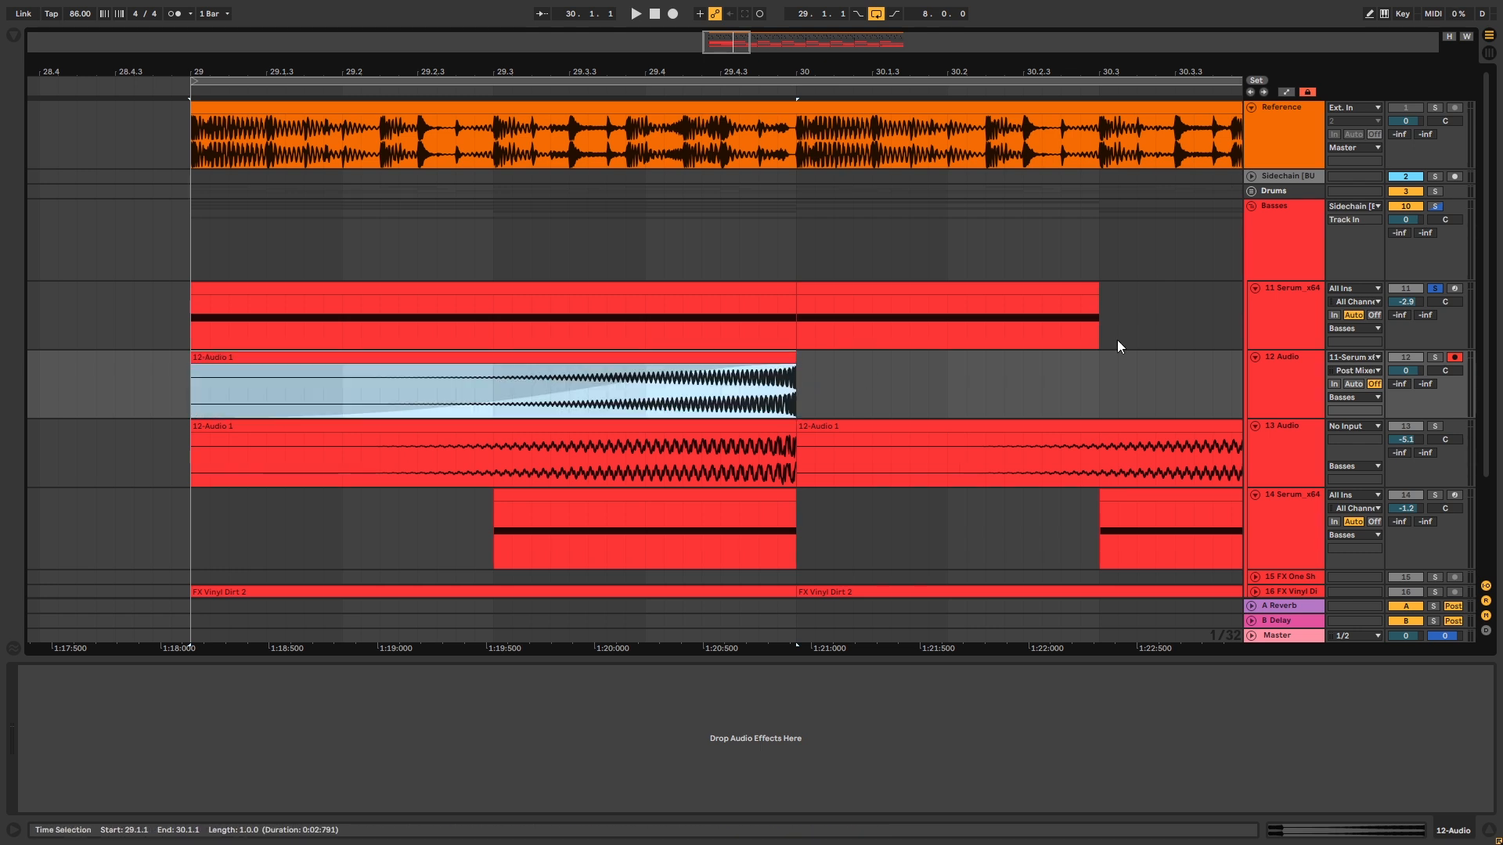
{"action": "left_click", "coordinate": [1435, 357]}
{"action": "left_click", "coordinate": [423, 396]}
Double the reversed clip's tempo to 172 BPM and play it back
{"action": "key", "text": "space"}
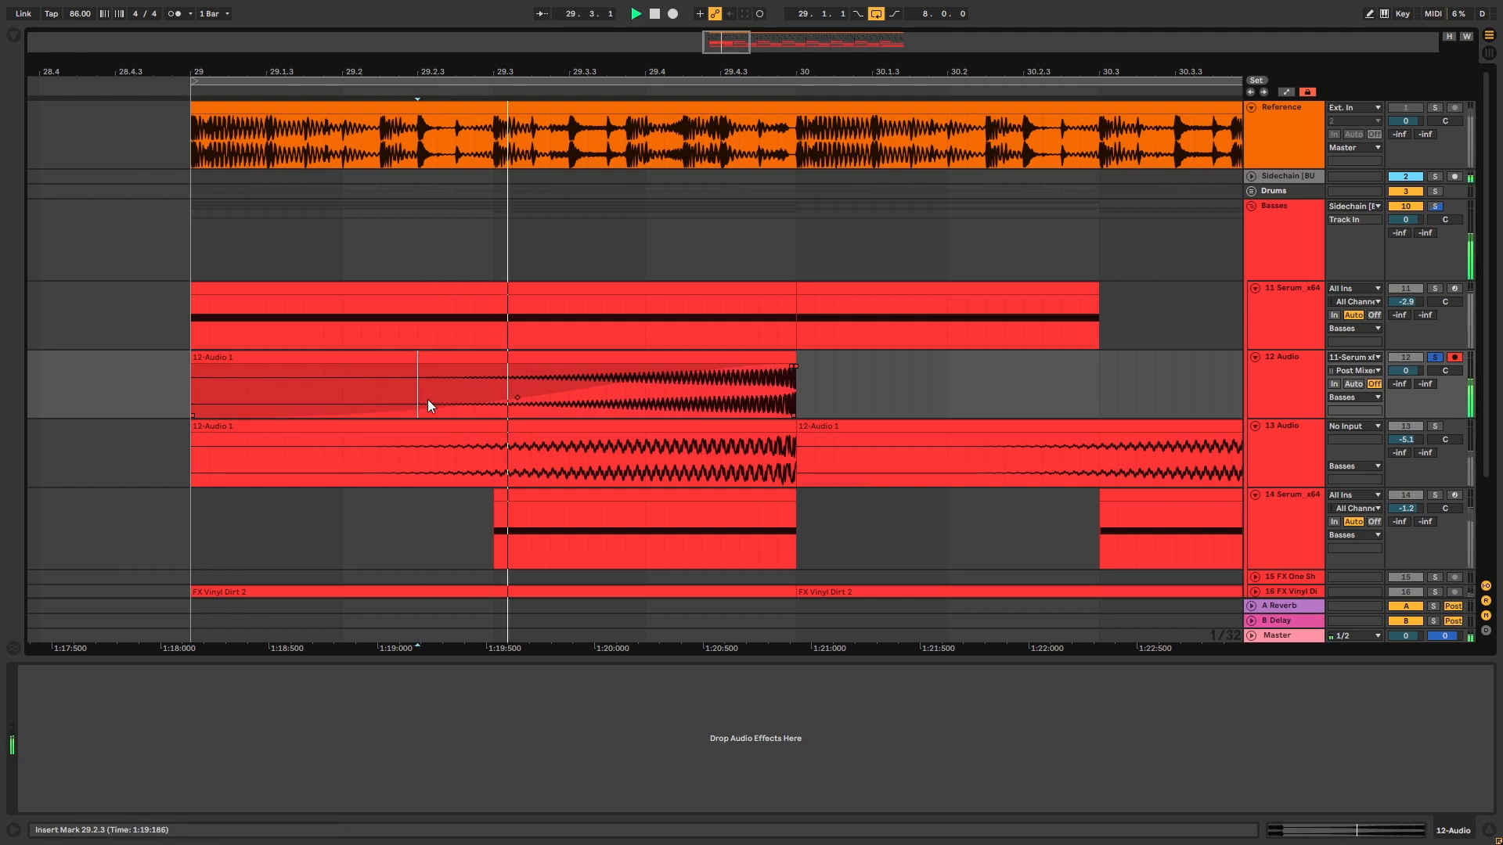
{"action": "left_click", "coordinate": [703, 359]}
{"action": "key", "text": "space"}
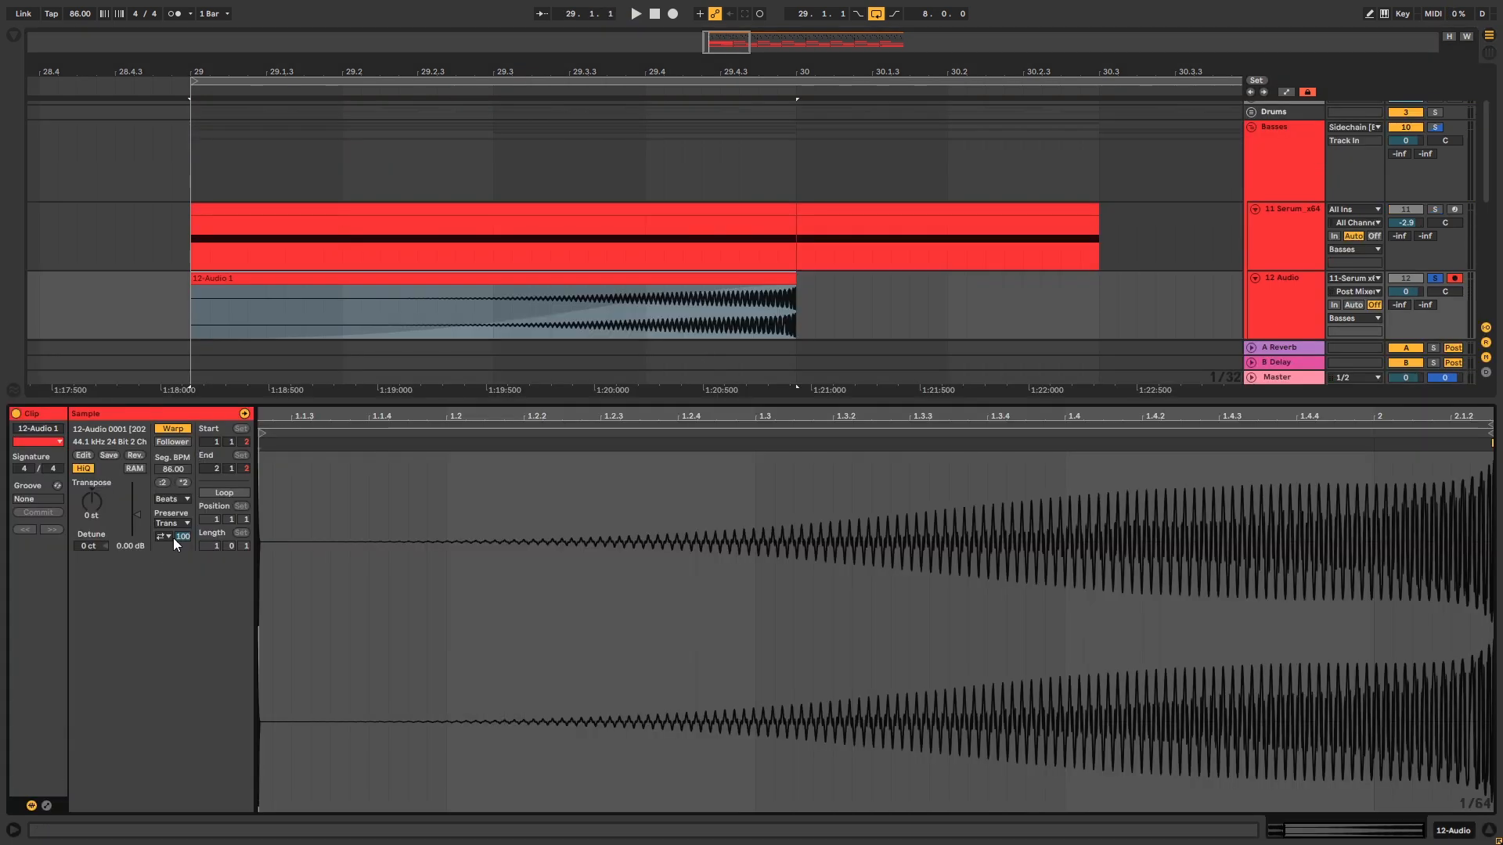
{"action": "left_click", "coordinate": [184, 483]}
{"action": "key", "text": "space"}
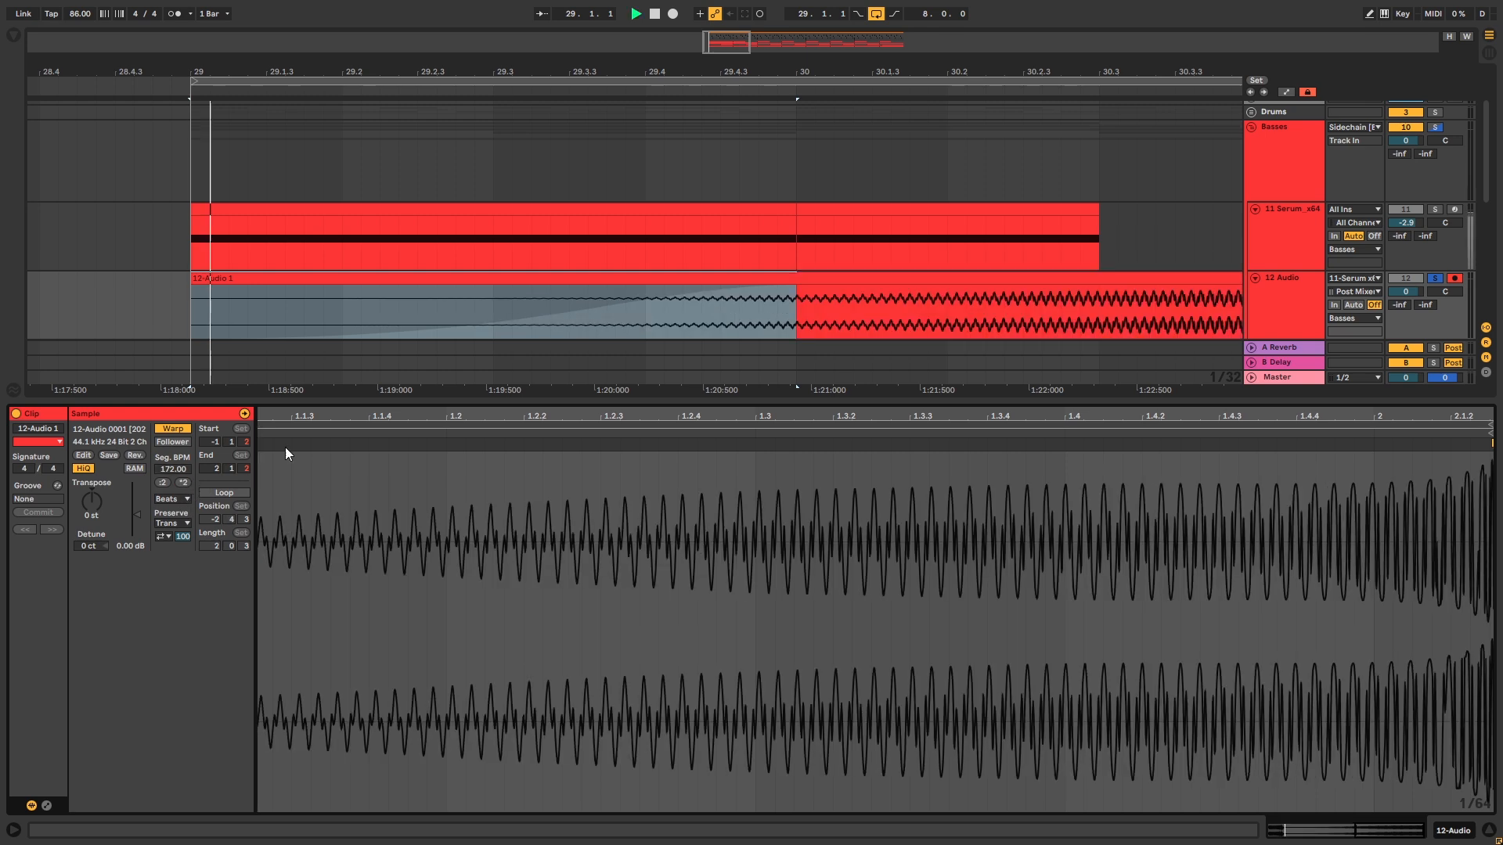
{"action": "left_click", "coordinate": [662, 313]}
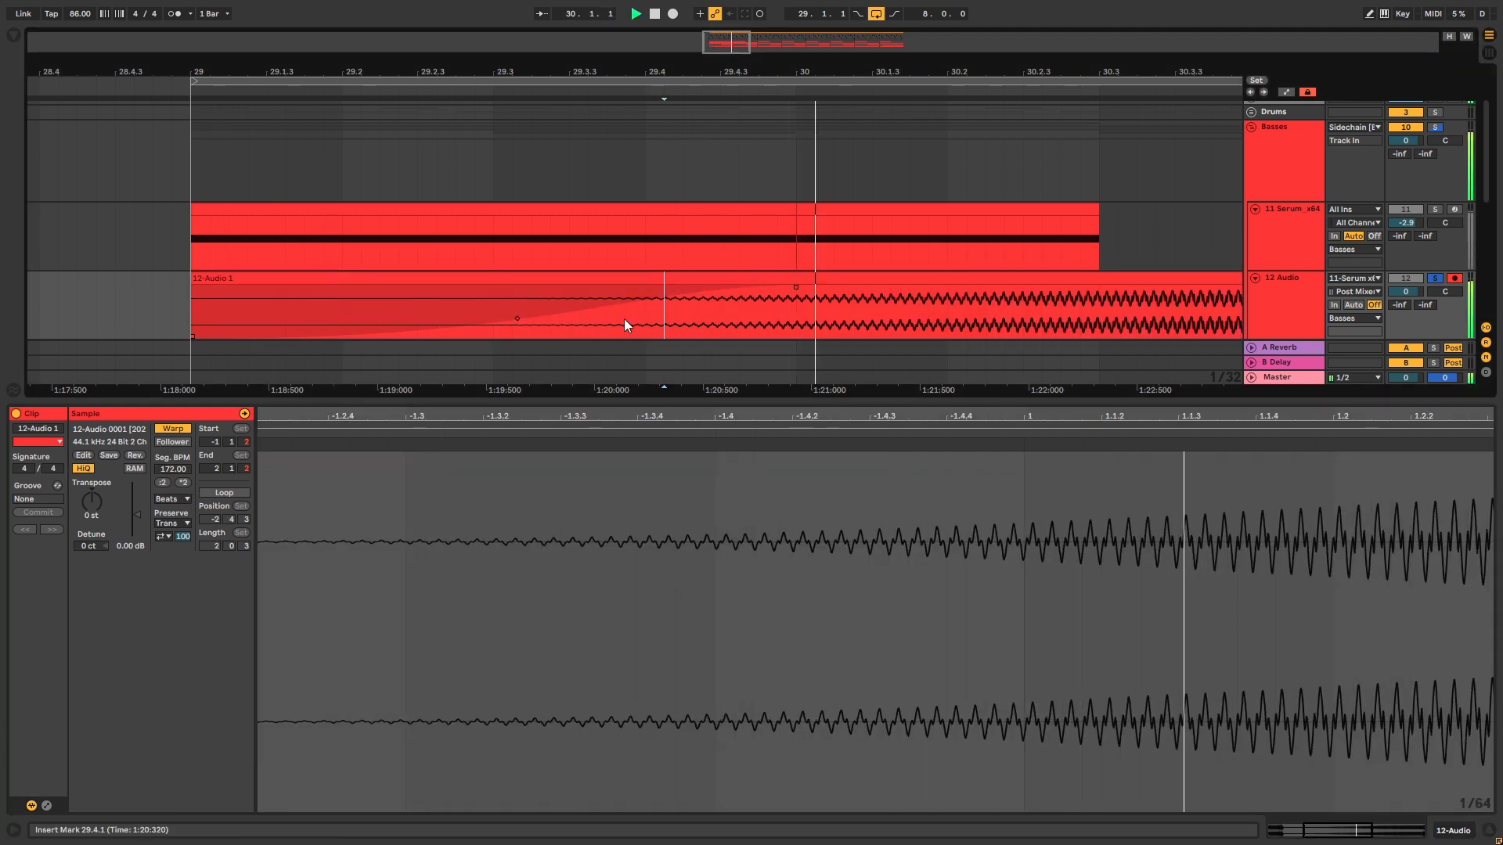
Switch the clip's warp mode to Complex Pro and audition it from 30.2.4
{"action": "left_click", "coordinate": [172, 498]}
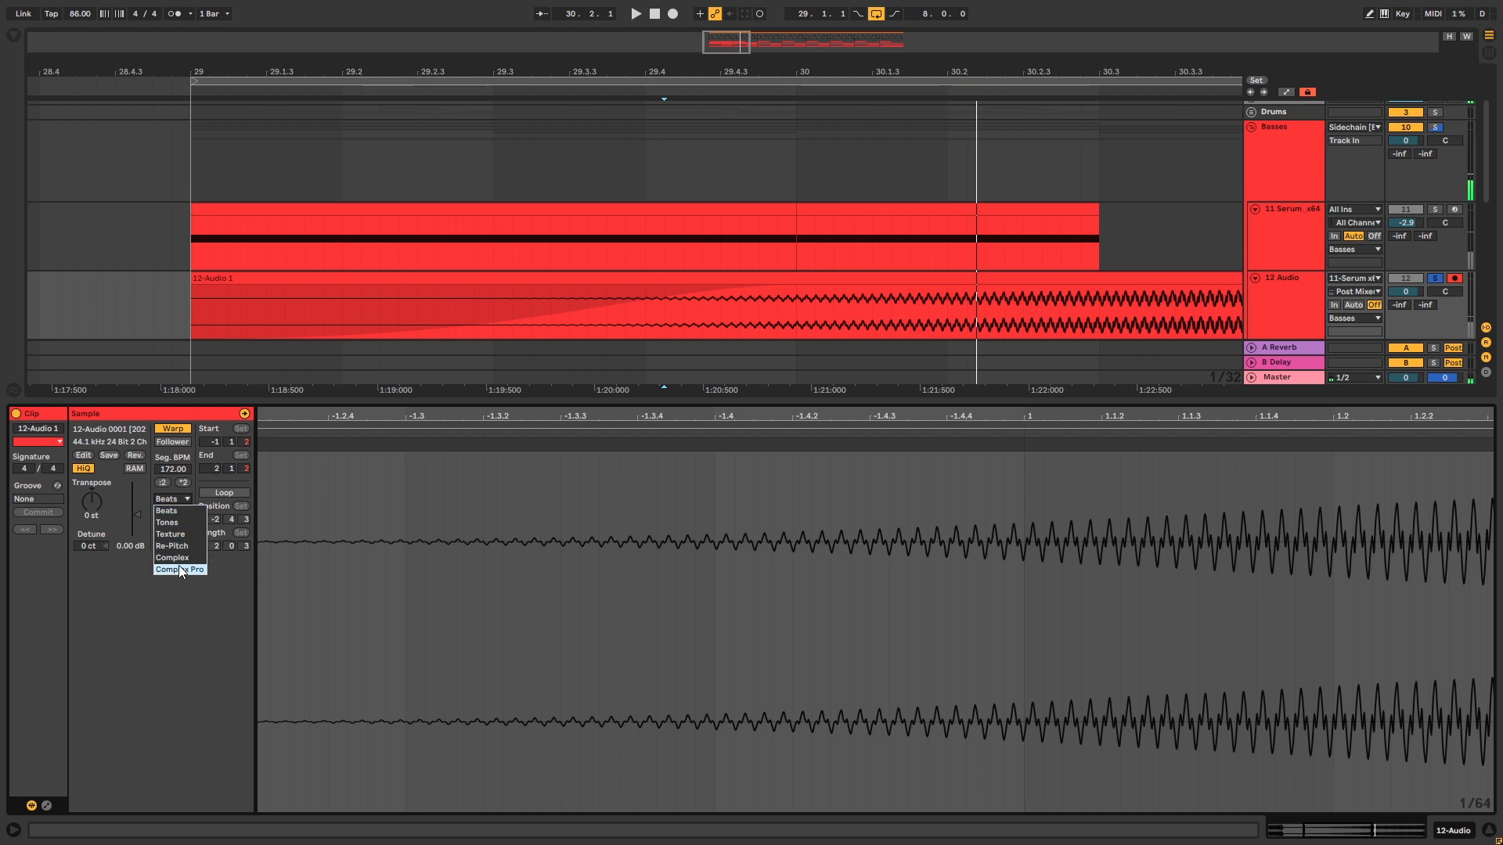
{"action": "left_click", "coordinate": [178, 569]}
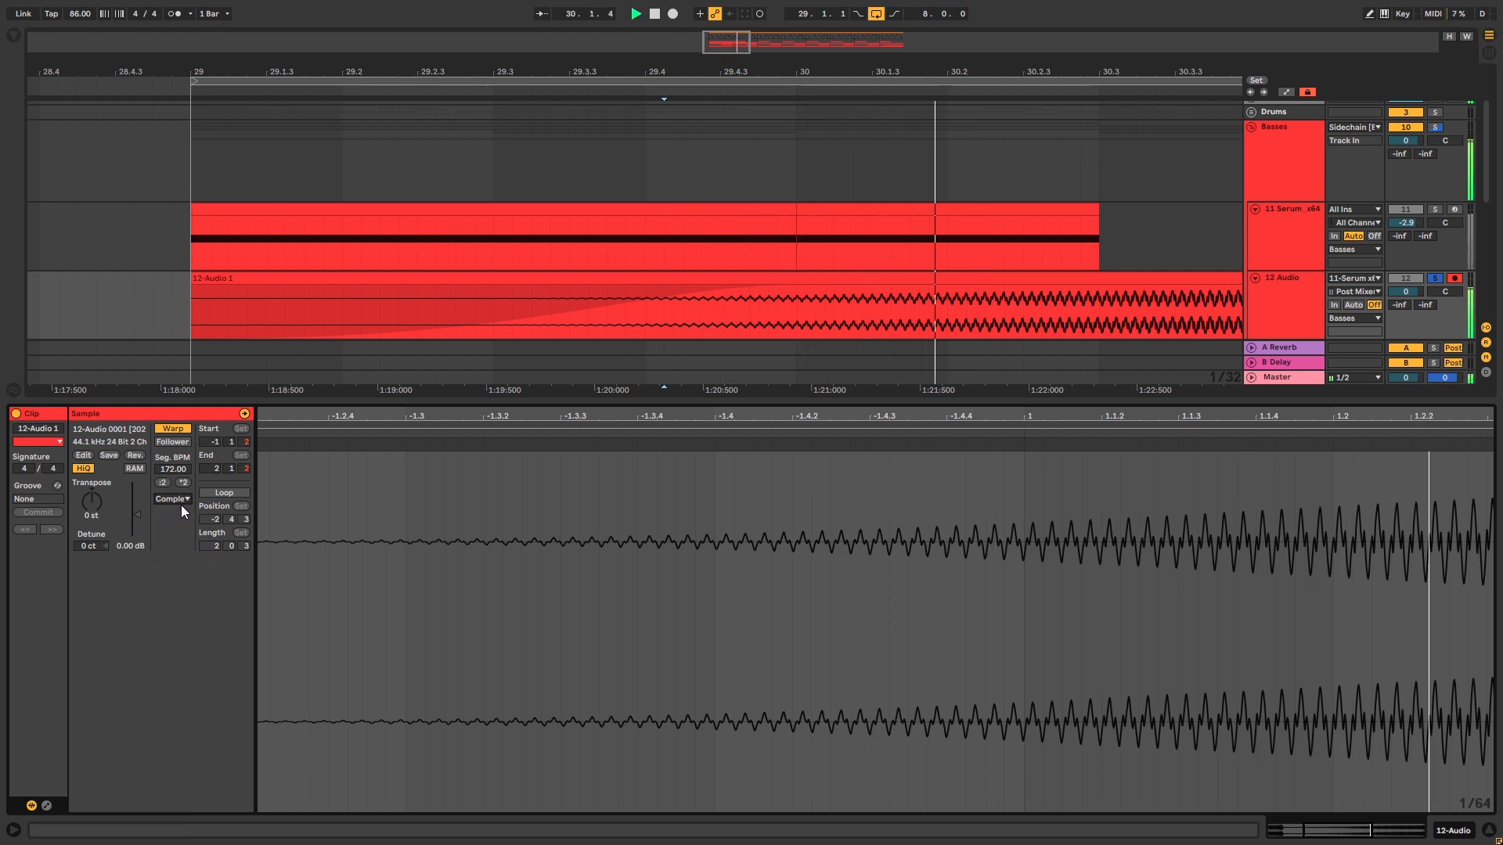
{"action": "key", "text": "space"}
{"action": "left_click", "coordinate": [180, 500]}
{"action": "left_click", "coordinate": [185, 569]}
{"action": "left_click", "coordinate": [1086, 322]}
{"action": "key", "text": "space"}
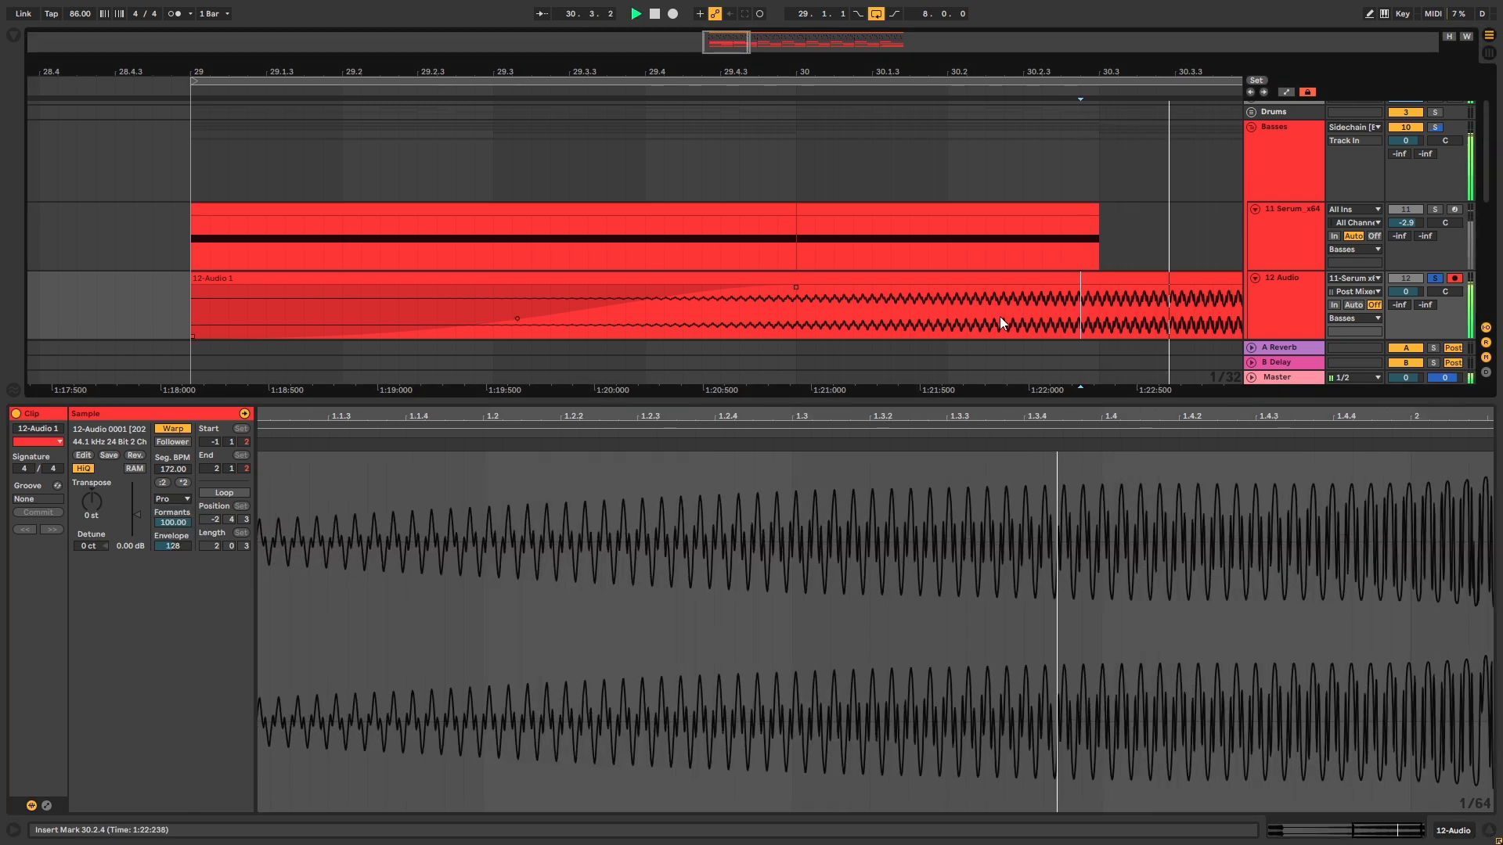
{"action": "left_click", "coordinate": [173, 500]}
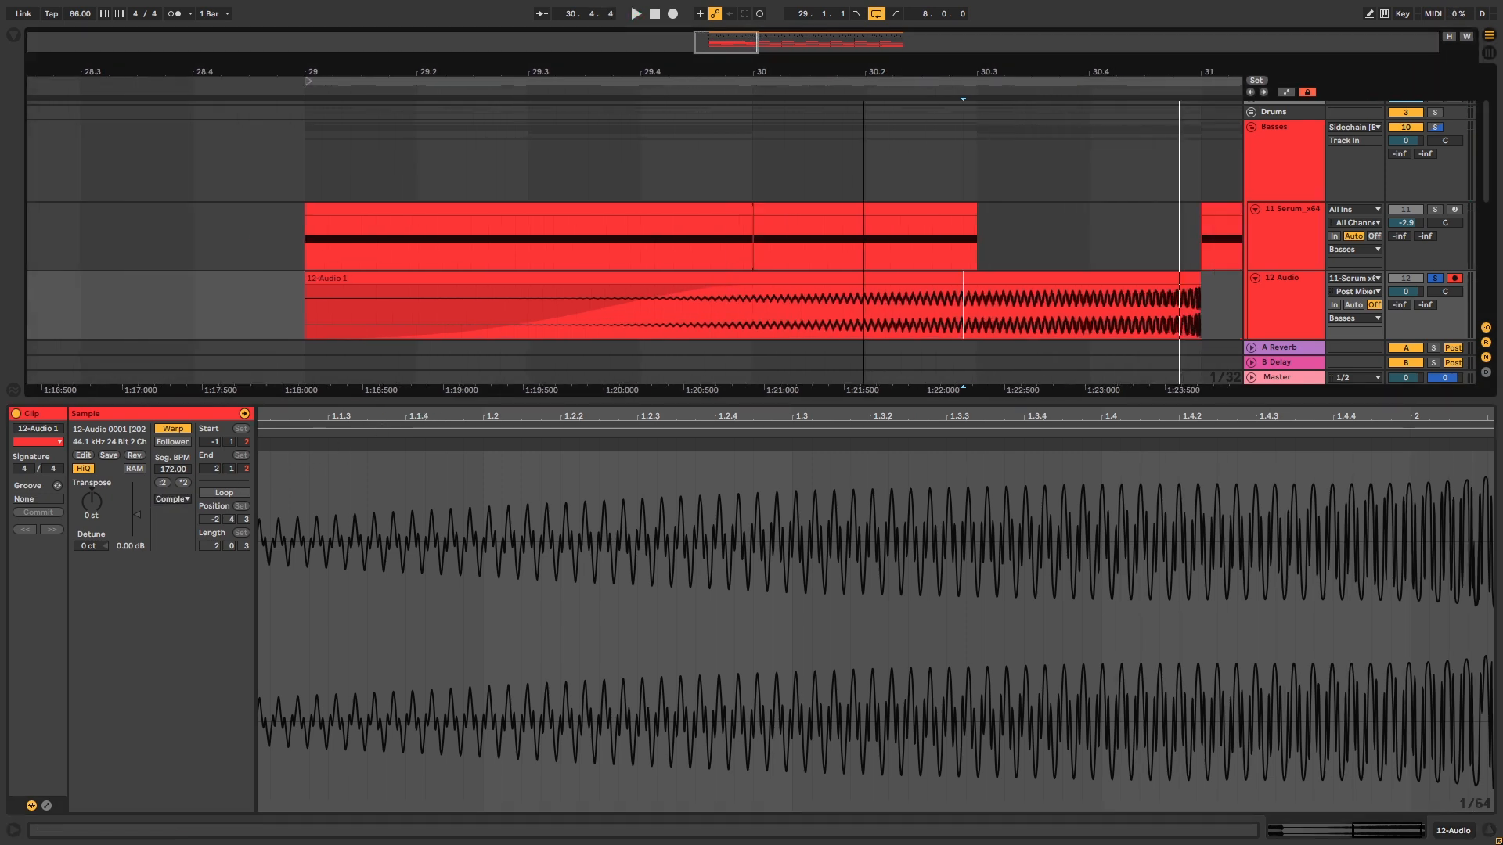
Switch the clip to Complex warping and audition it around bar 30
{"action": "scroll", "coordinate": [638, 305], "scroll_direction": "down", "scroll_amount": 2}
{"action": "left_click", "coordinate": [911, 303]}
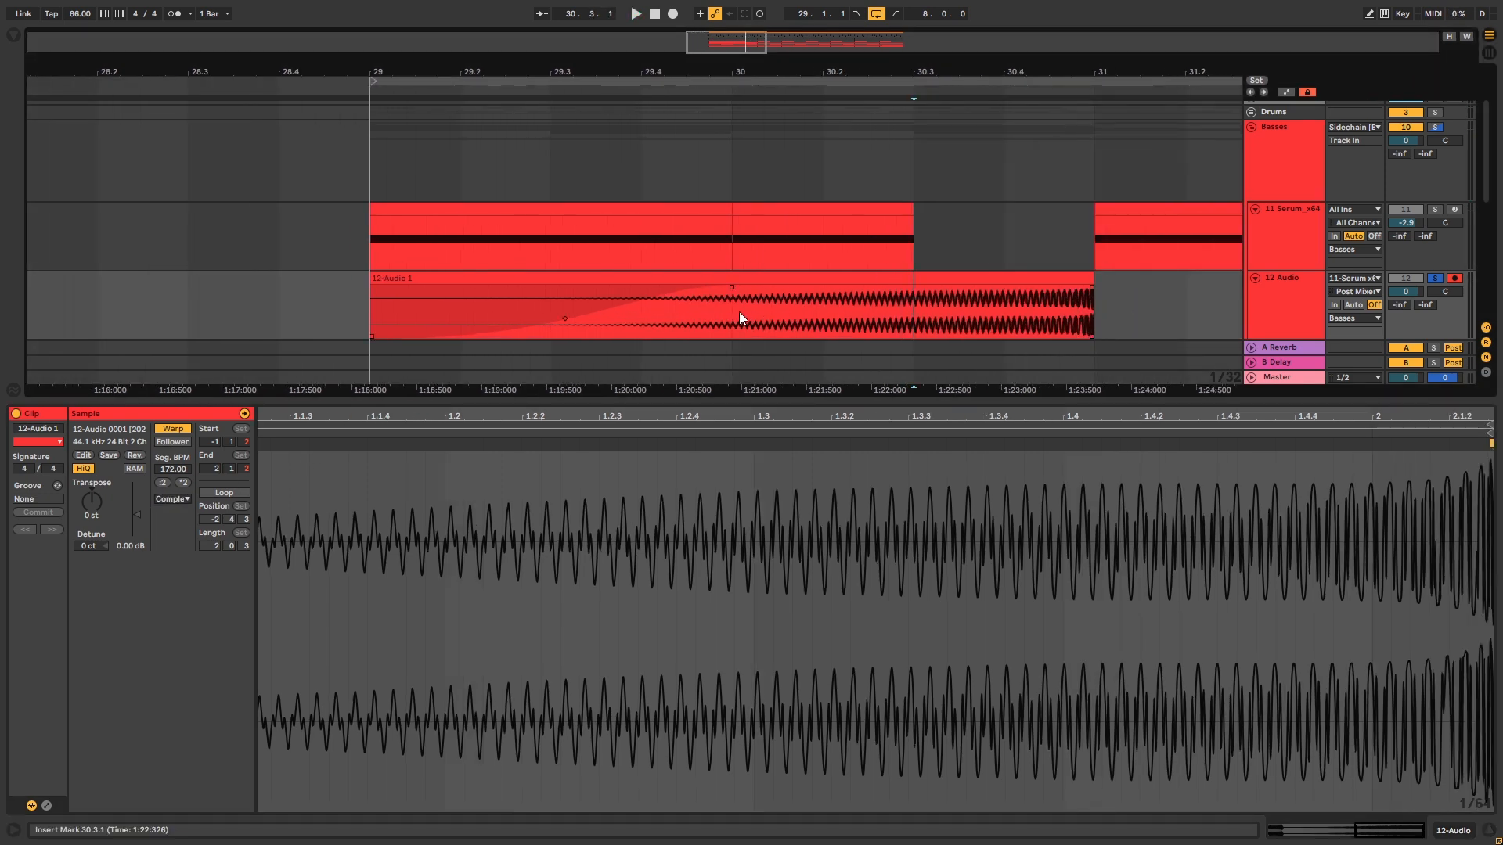
{"action": "left_click", "coordinate": [734, 308]}
{"action": "key", "text": "space"}
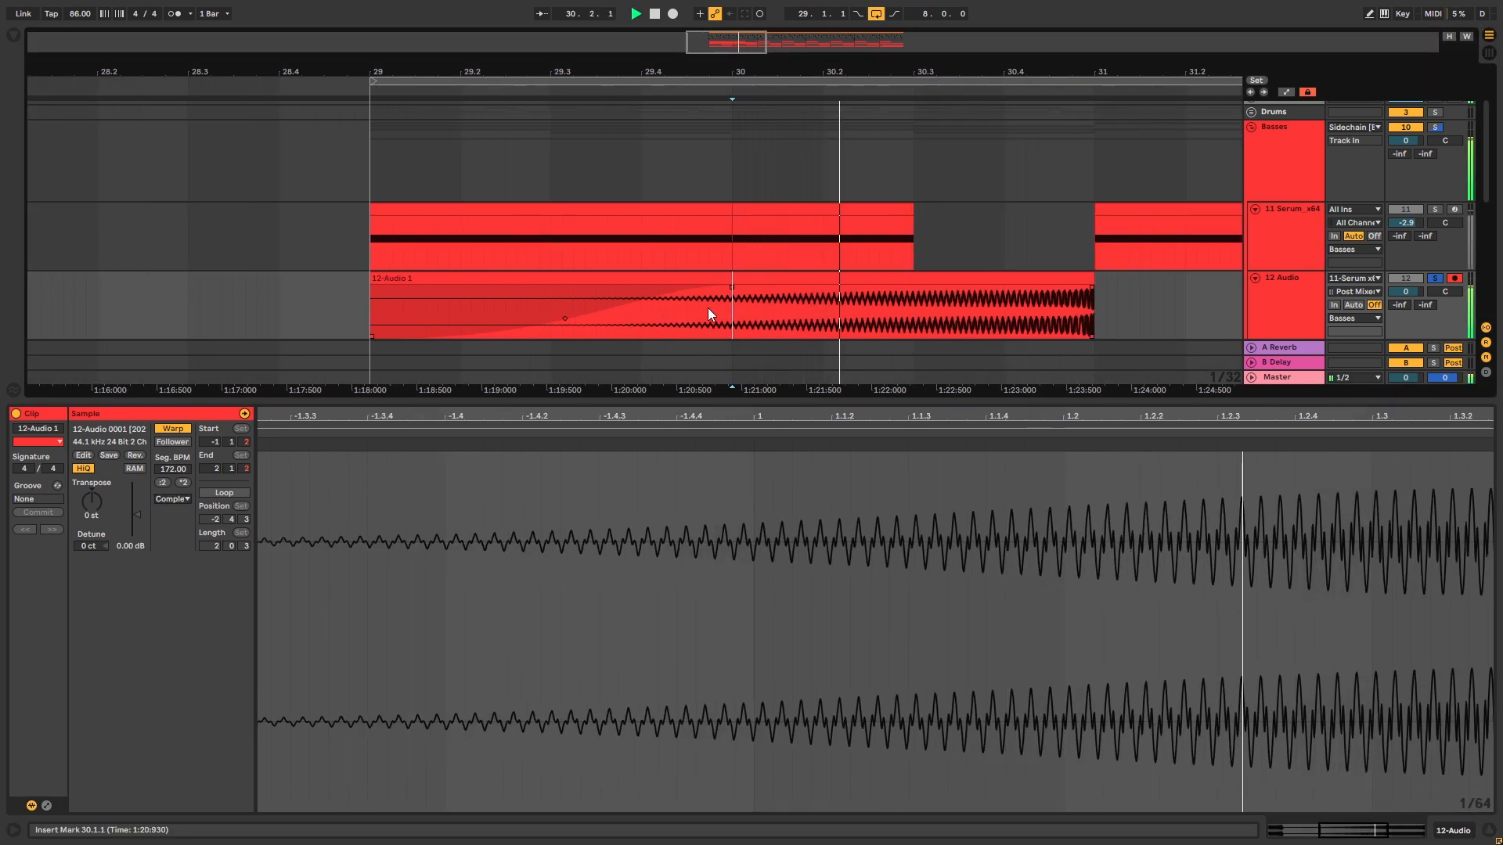
{"action": "left_click", "coordinate": [903, 315]}
{"action": "left_click", "coordinate": [912, 313]}
{"action": "left_click", "coordinate": [1013, 310]}
{"action": "key", "text": "space"}
Split the audio clip at 30.4.2 and bar 29, fade it in, and trim it to start near 29.1.3
{"action": "left_click_drag", "start_coordinate": [1004, 307], "coordinate": [696, 281]}
{"action": "left_click", "coordinate": [1023, 309]}
{"action": "key", "text": "ctrl+e"}
{"action": "left_click", "coordinate": [365, 319]}
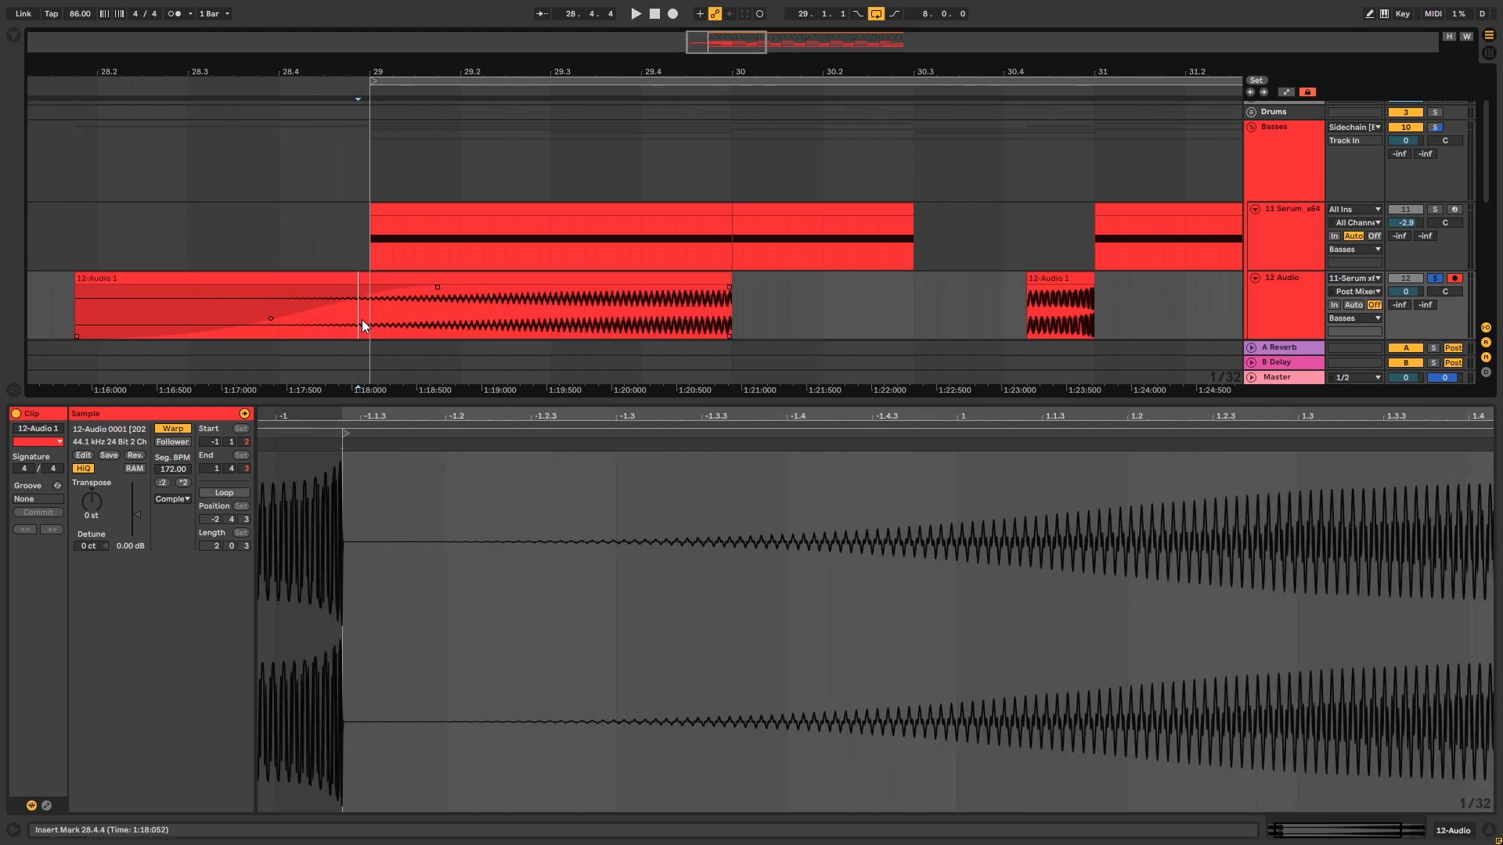
{"action": "key", "text": "ctrl+e"}
{"action": "left_click_drag", "start_coordinate": [371, 288], "coordinate": [729, 289]}
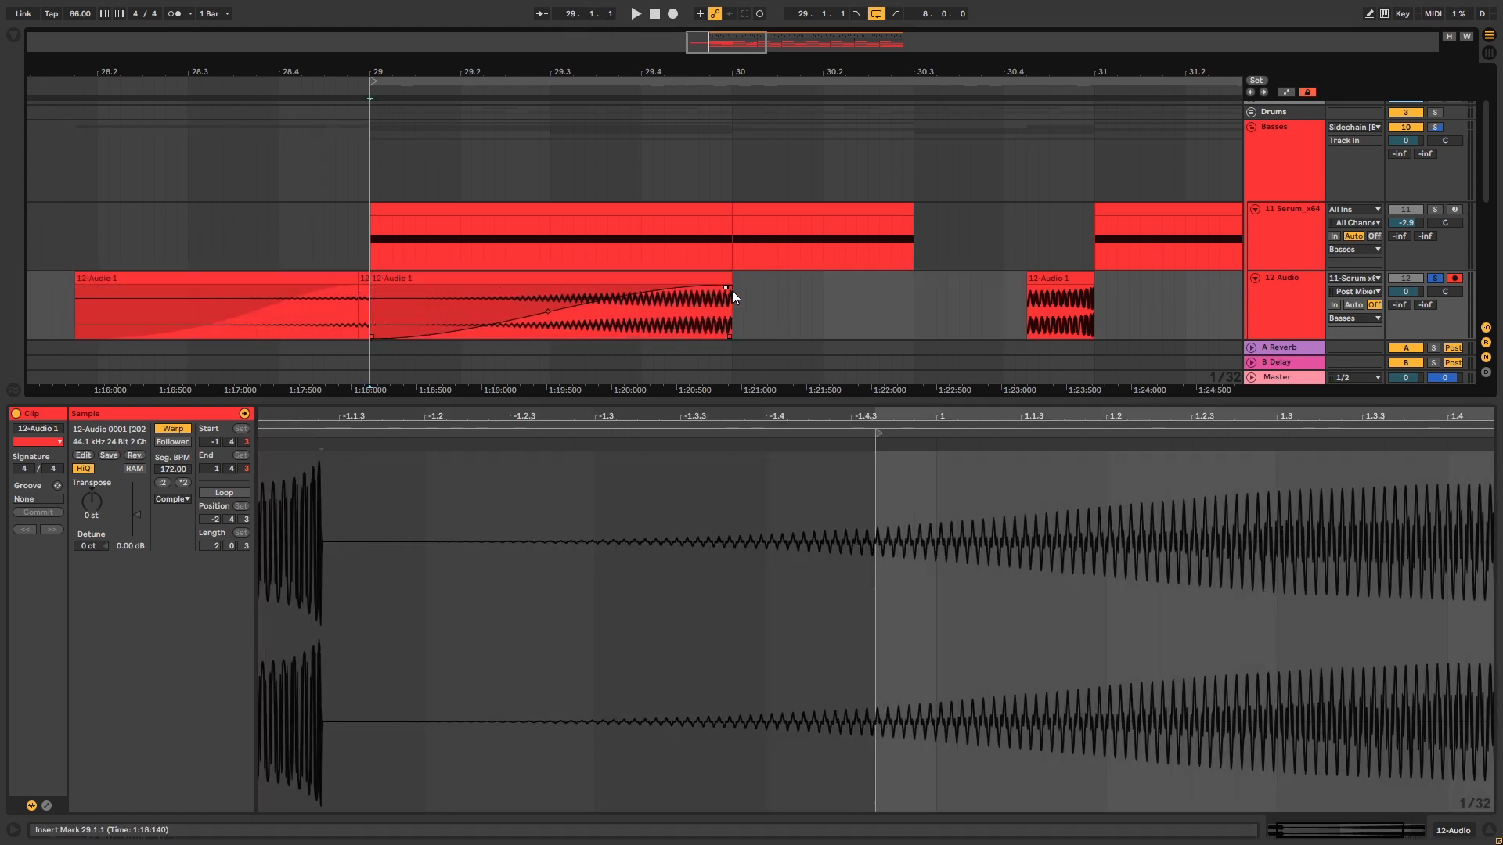
{"action": "left_click", "coordinate": [379, 282]}
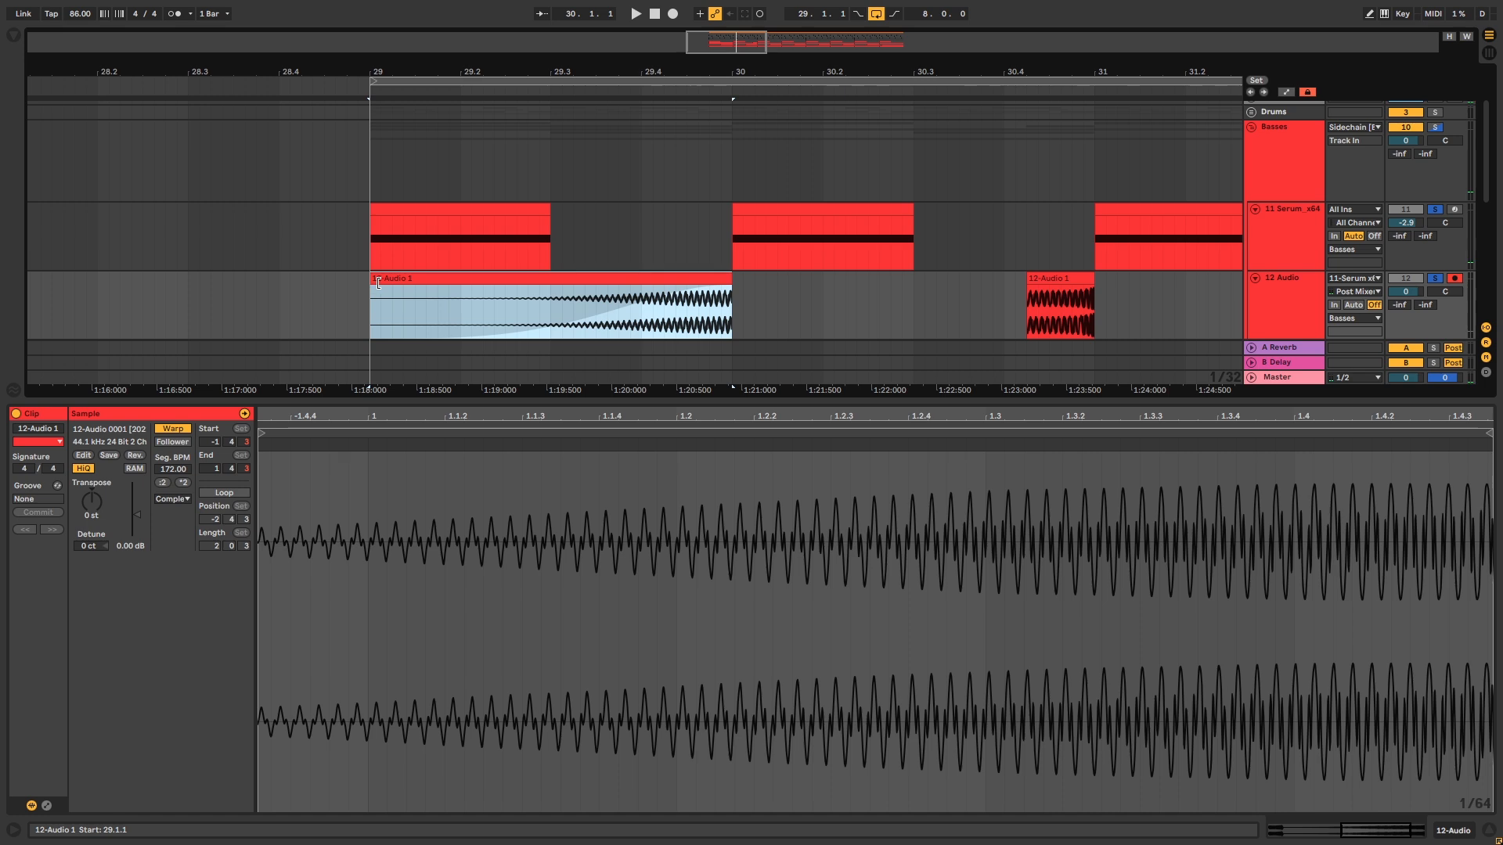
{"action": "left_click_drag", "start_coordinate": [379, 282], "coordinate": [435, 282]}
Duplicate bar 29 with the resampled audio through bar 36, unsolo the Basses tracks, and play the loop
{"action": "left_click", "coordinate": [370, 247]}
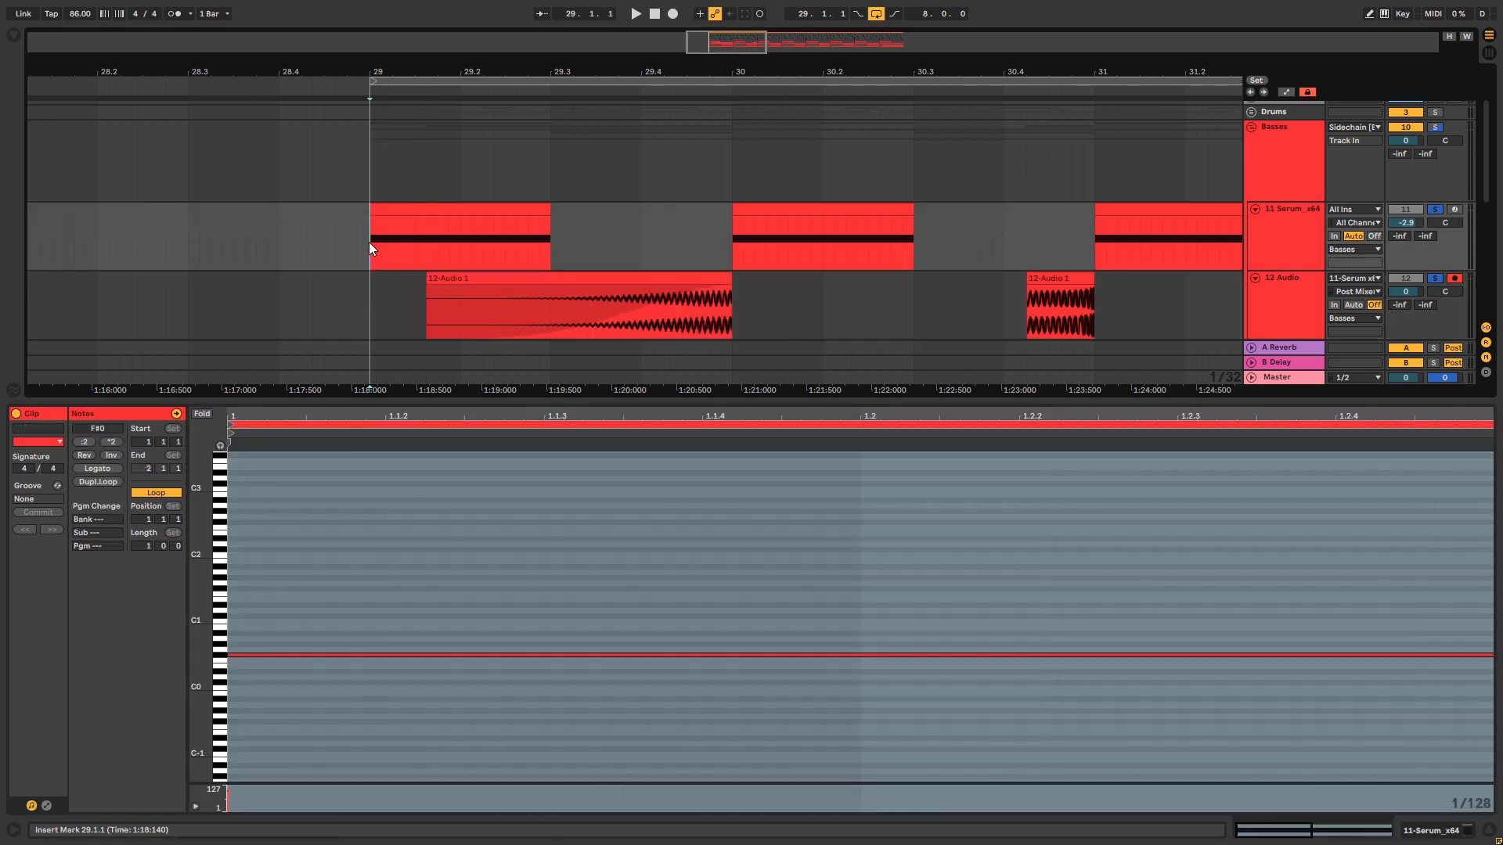
{"action": "key", "text": "space"}
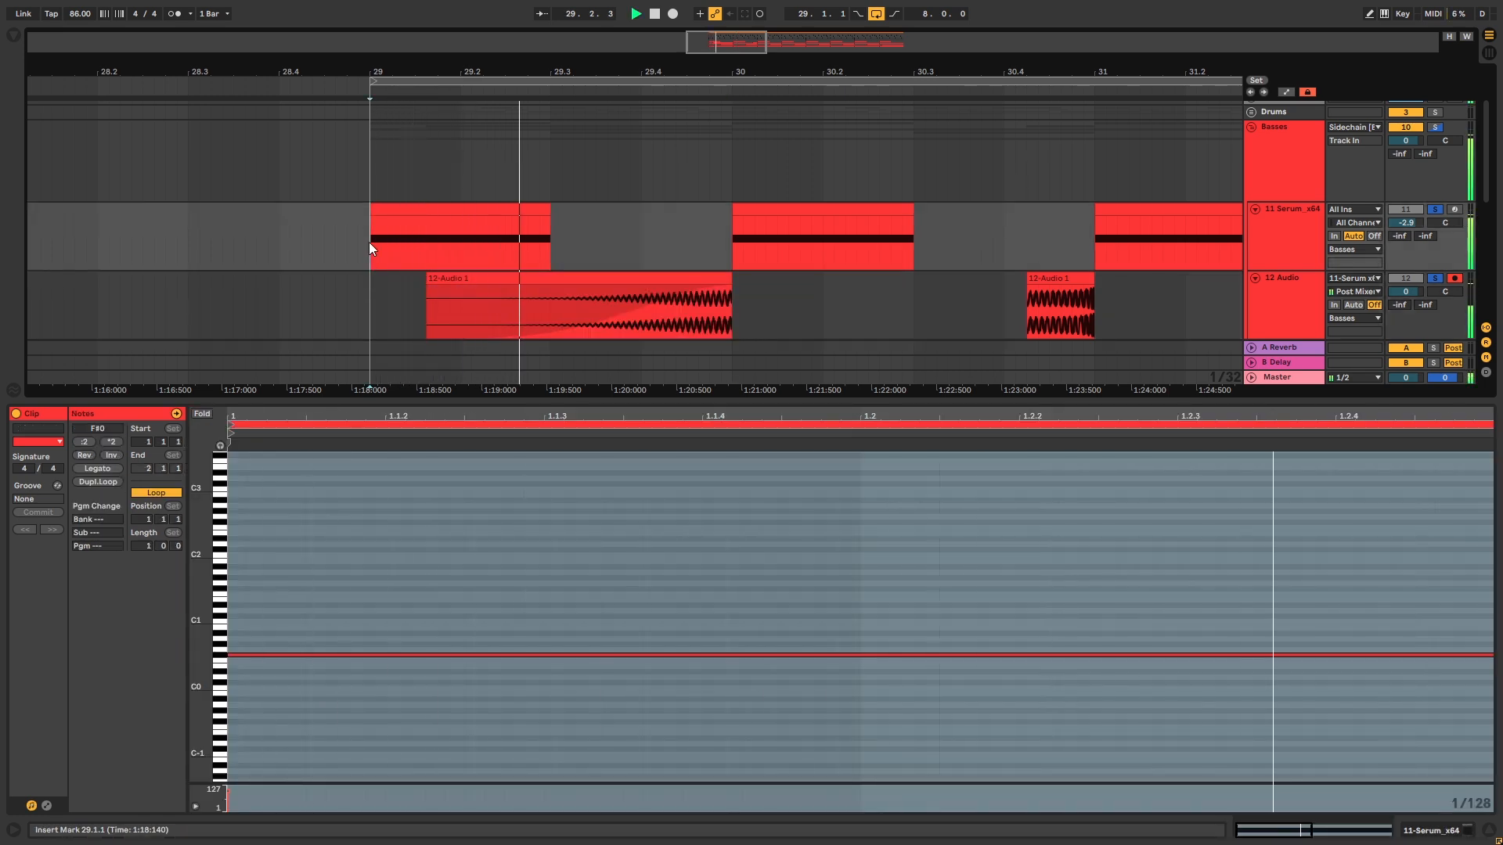
{"action": "key", "text": "space"}
{"action": "left_click_drag", "start_coordinate": [370, 300], "coordinate": [734, 293]}
{"action": "key", "text": "ctrl+d"}
{"action": "key", "text": "ctrl+d"}
{"action": "key", "text": "ctrl+d"}
{"action": "key", "text": "ctrl+d"}
{"action": "key", "text": "ctrl+d"}
{"action": "key", "text": "ctrl+d"}
{"action": "key", "text": "ctrl+d"}
{"action": "left_click_drag", "start_coordinate": [744, 72], "coordinate": [861, 50]}
{"action": "left_click", "coordinate": [267, 225]}
{"action": "left_click", "coordinate": [1436, 127]}
{"action": "key", "text": "space"}
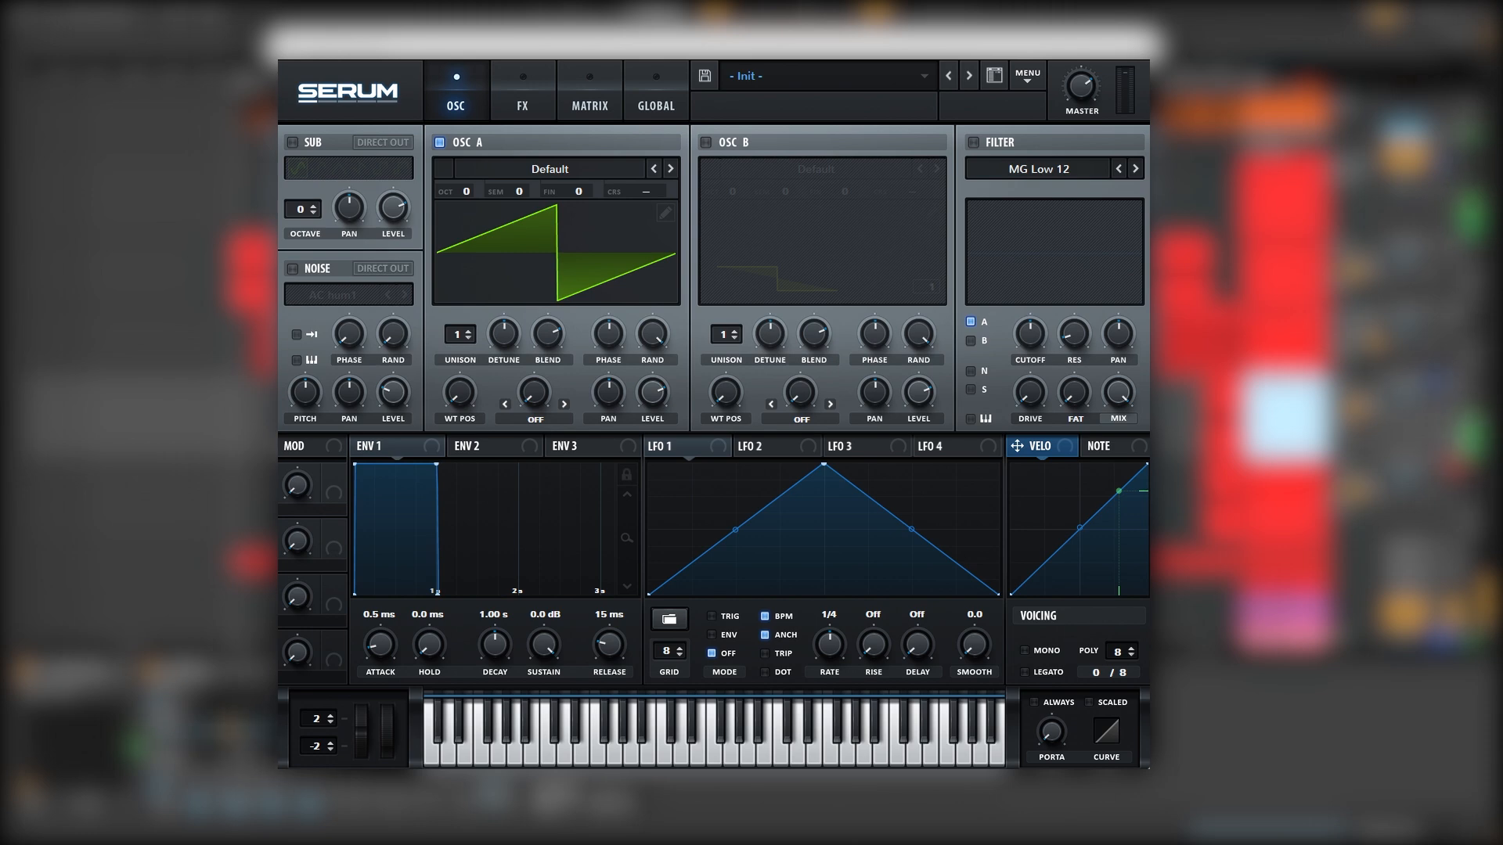
Load the Portal 2 wavetable into oscillator A and sweep its frames in 3D view
{"action": "left_click", "coordinate": [552, 169]}
{"action": "mouse_move", "coordinate": [526, 262]}
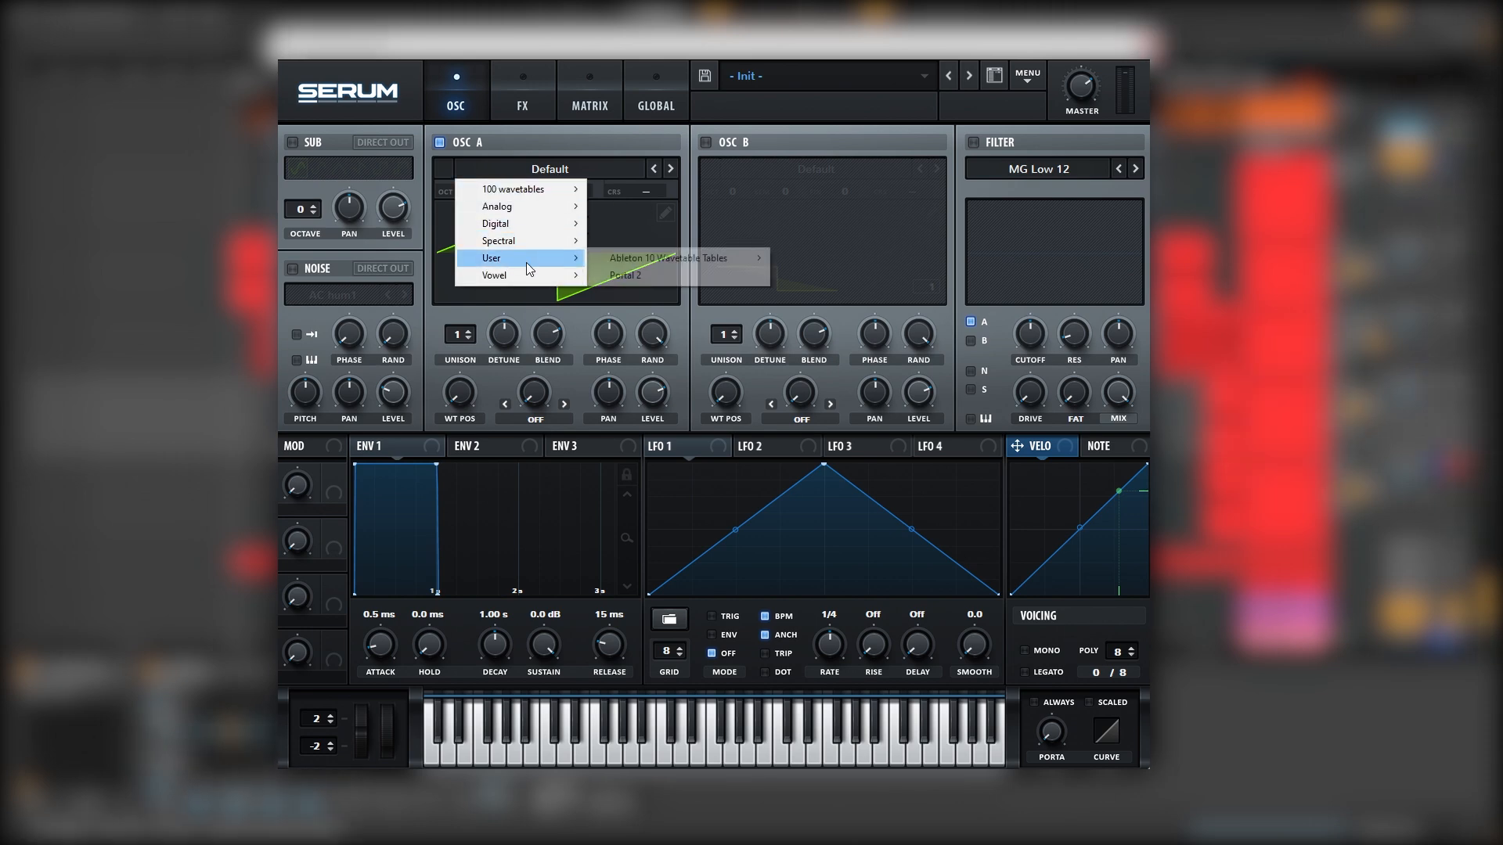
{"action": "left_click", "coordinate": [610, 276]}
{"action": "left_click", "coordinate": [539, 266]}
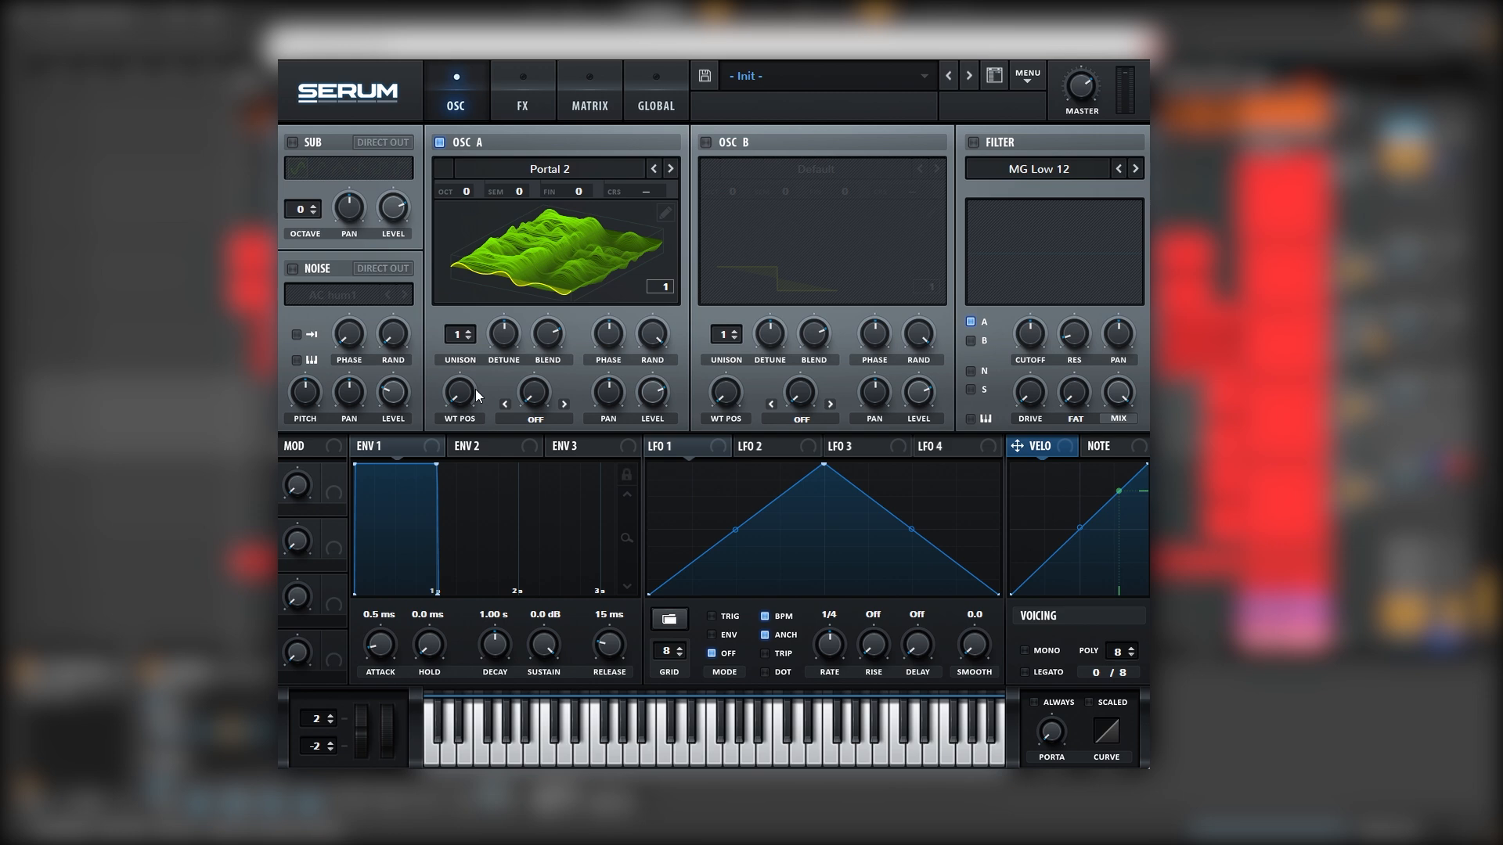
{"action": "left_click_drag", "start_coordinate": [468, 395], "coordinate": [434, 415]}
Load Basic Shapes into oscillators A and B, with oscillator B switched on
{"action": "left_click", "coordinate": [524, 170]}
{"action": "mouse_move", "coordinate": [522, 208]}
{"action": "left_click", "coordinate": [626, 278]}
{"action": "left_click", "coordinate": [706, 142]}
{"action": "left_click", "coordinate": [765, 170]}
{"action": "mouse_move", "coordinate": [763, 207]}
{"action": "left_click", "coordinate": [892, 278]}
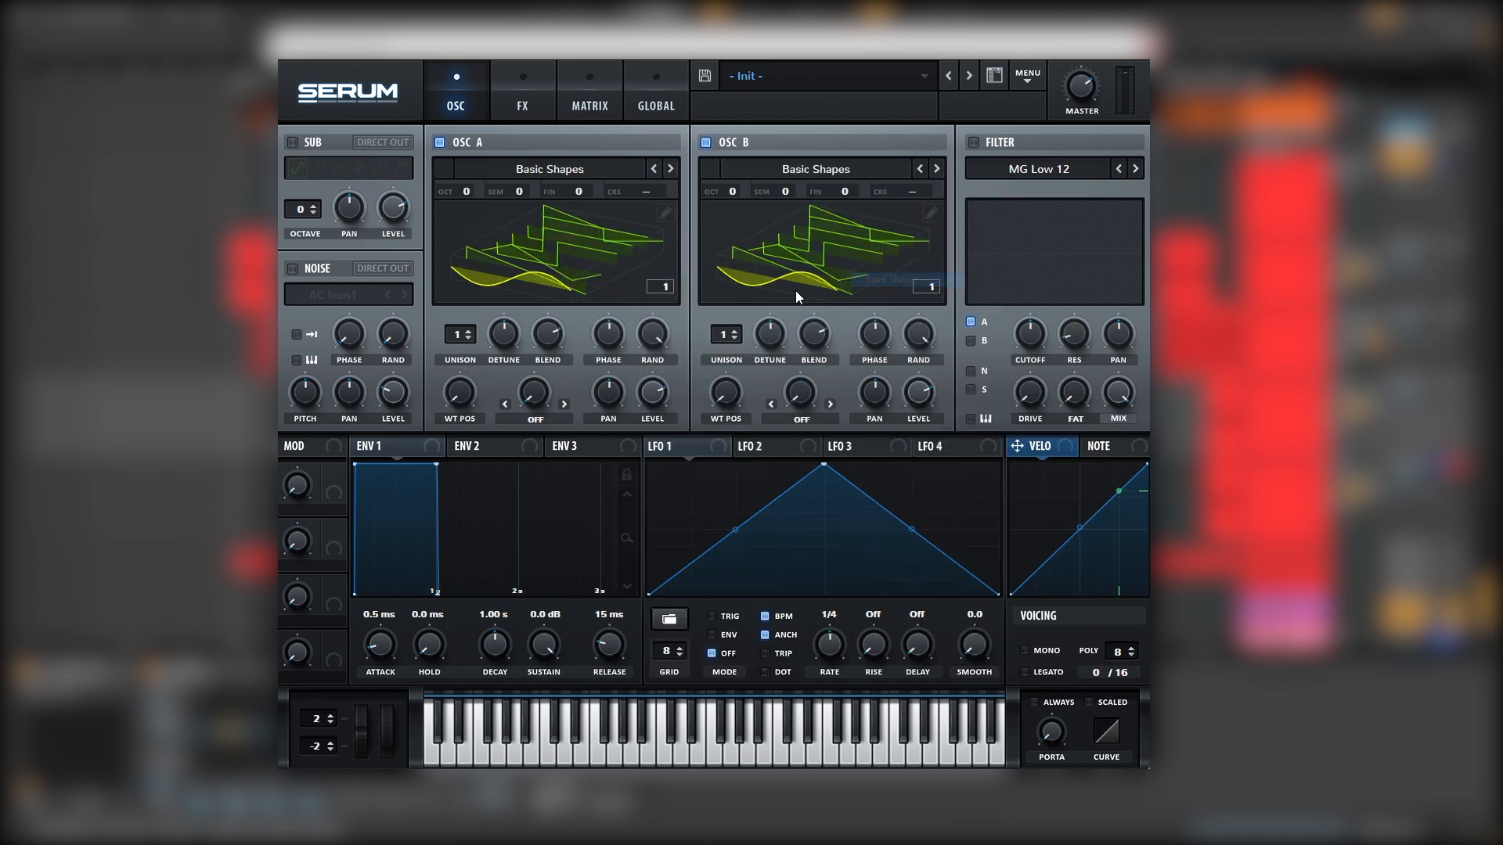
{"action": "left_click", "coordinate": [589, 274]}
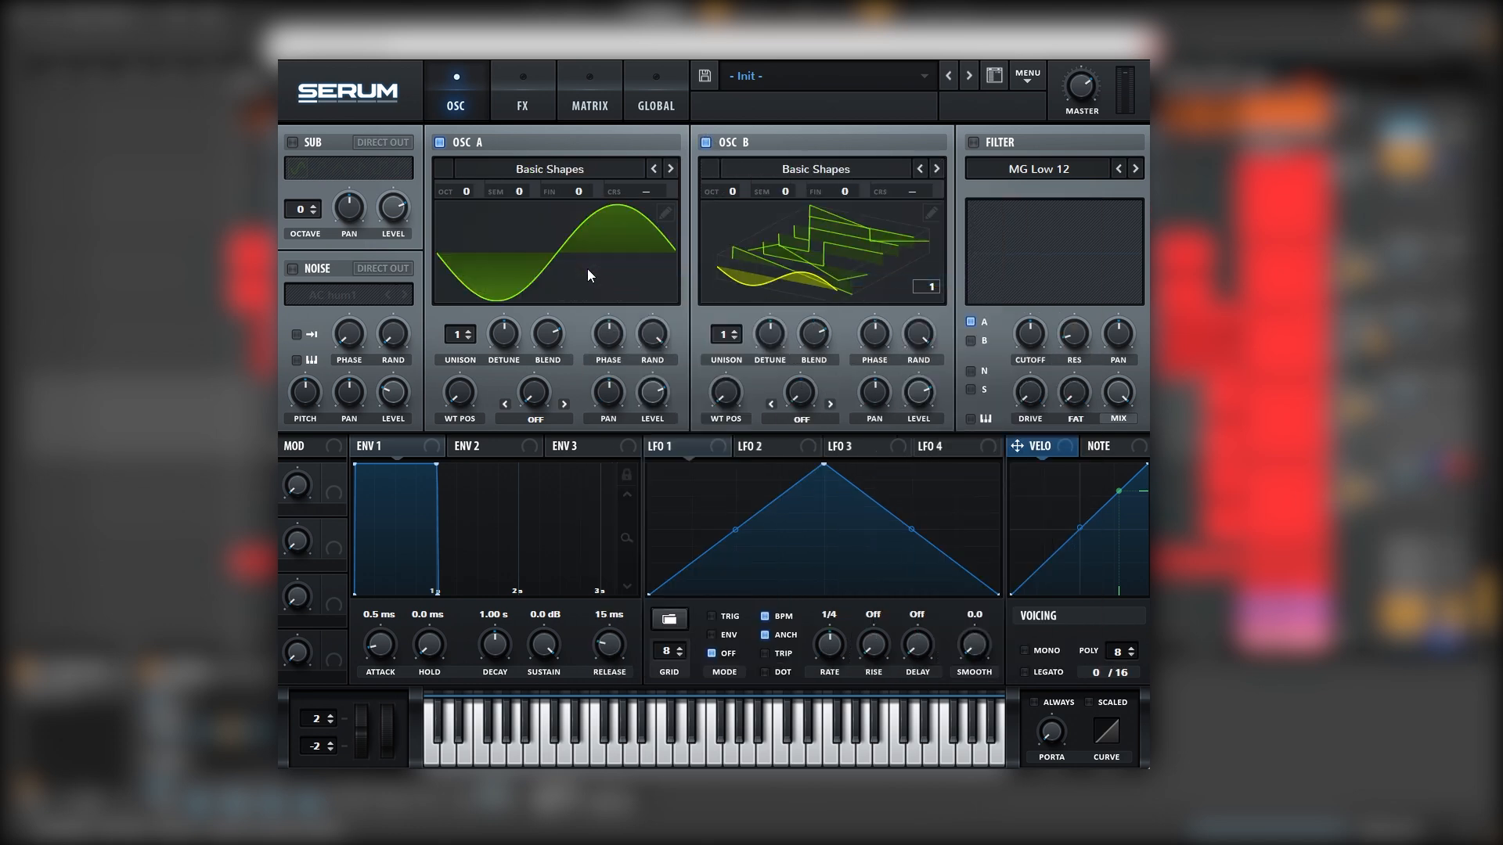
Set oscillator A's warp to FM from B, raise B two octaves, and modulate the FM with LFO 1
{"action": "left_click", "coordinate": [545, 419]}
{"action": "left_click", "coordinate": [537, 750]}
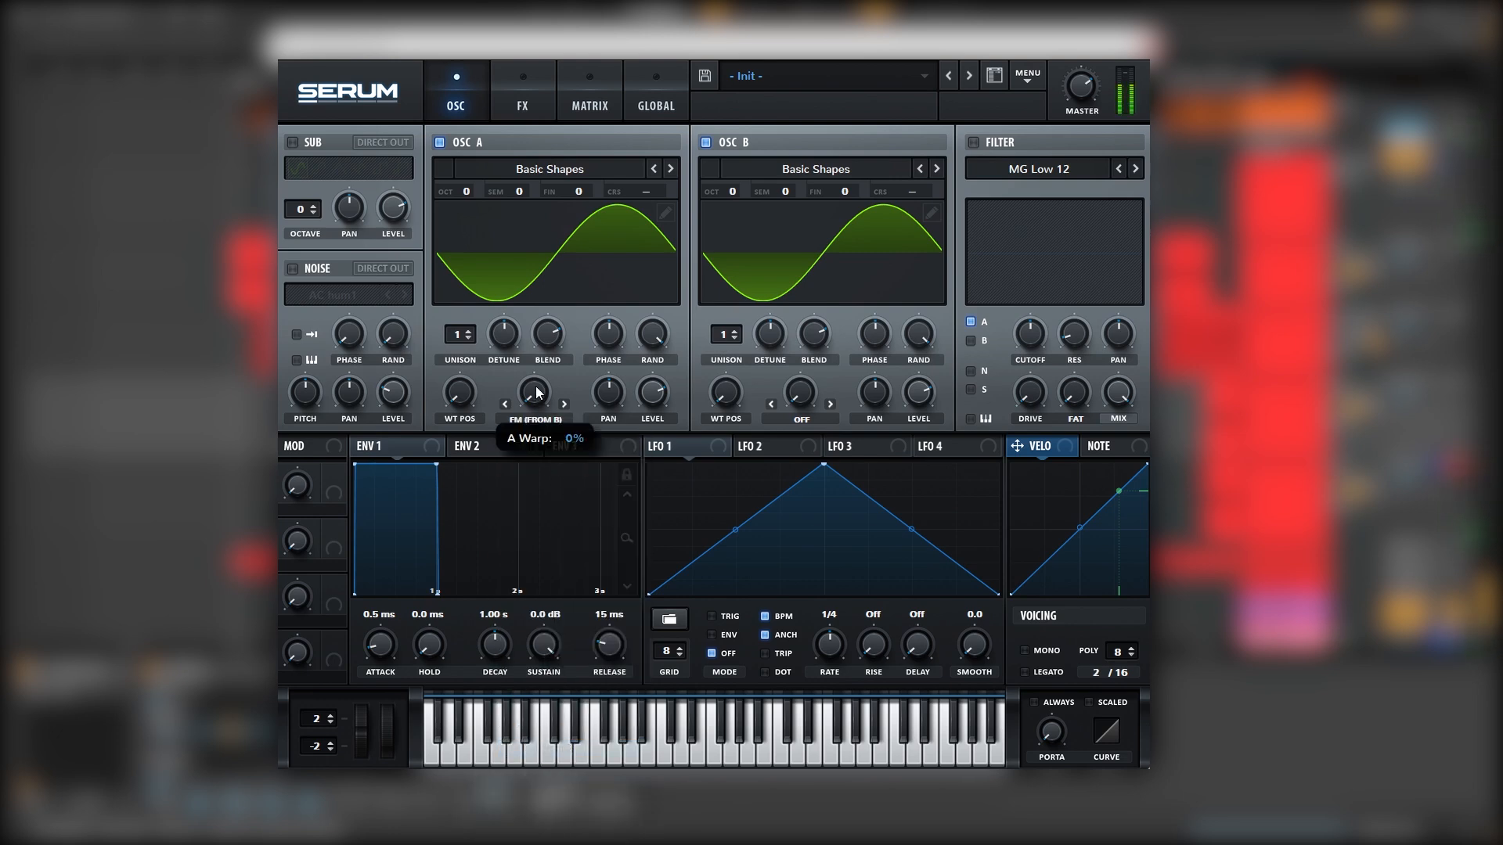
{"action": "mouse_move", "coordinate": [728, 183]}
{"action": "left_mouse_down"}
{"action": "mouse_move", "coordinate": [730, 158]}
{"action": "mouse_move", "coordinate": [716, 177]}
{"action": "left_mouse_up"}
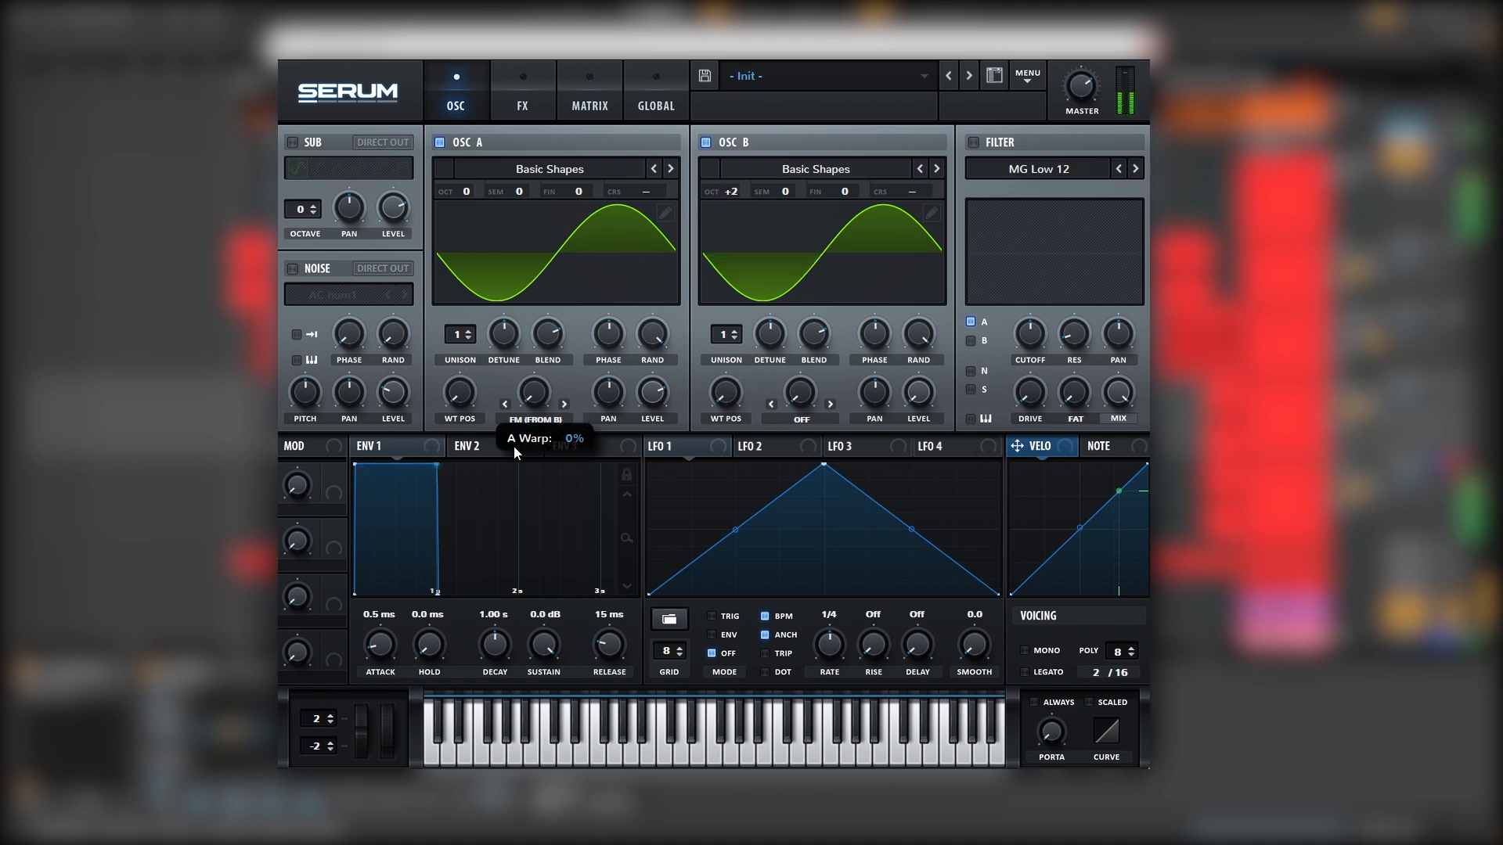
{"action": "left_click_drag", "start_coordinate": [686, 448], "coordinate": [512, 406]}
Draw a jagged peak-and-dip shape into LFO 1
{"action": "double_click", "coordinate": [693, 467]}
{"action": "double_click", "coordinate": [731, 515]}
{"action": "double_click", "coordinate": [762, 568]}
{"action": "double_click", "coordinate": [776, 473]}
{"action": "double_click", "coordinate": [804, 568]}
{"action": "double_click", "coordinate": [880, 498]}
{"action": "double_click", "coordinate": [847, 569]}
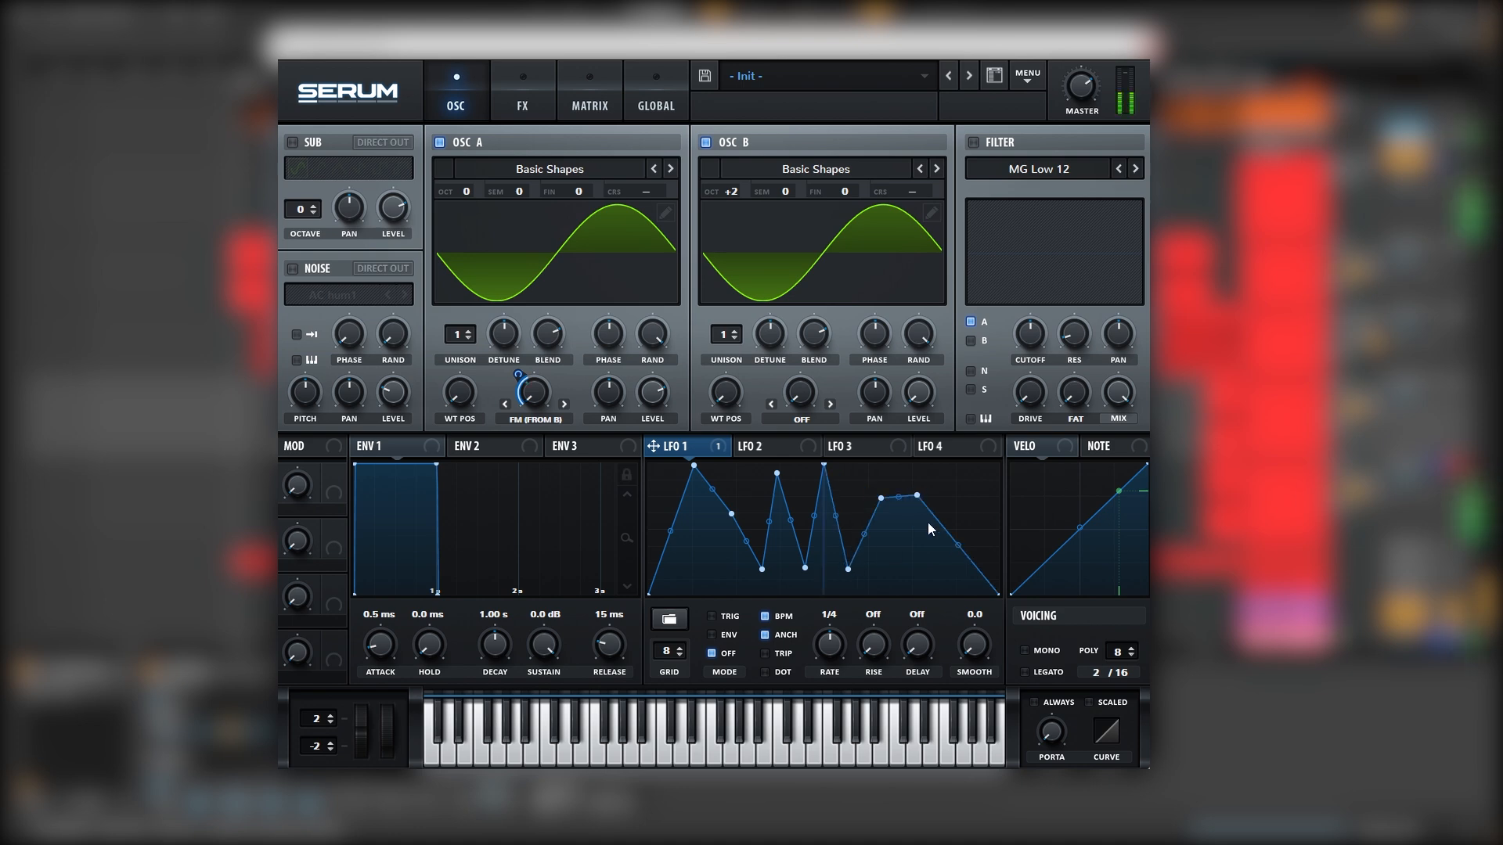
{"action": "double_click", "coordinate": [906, 577]}
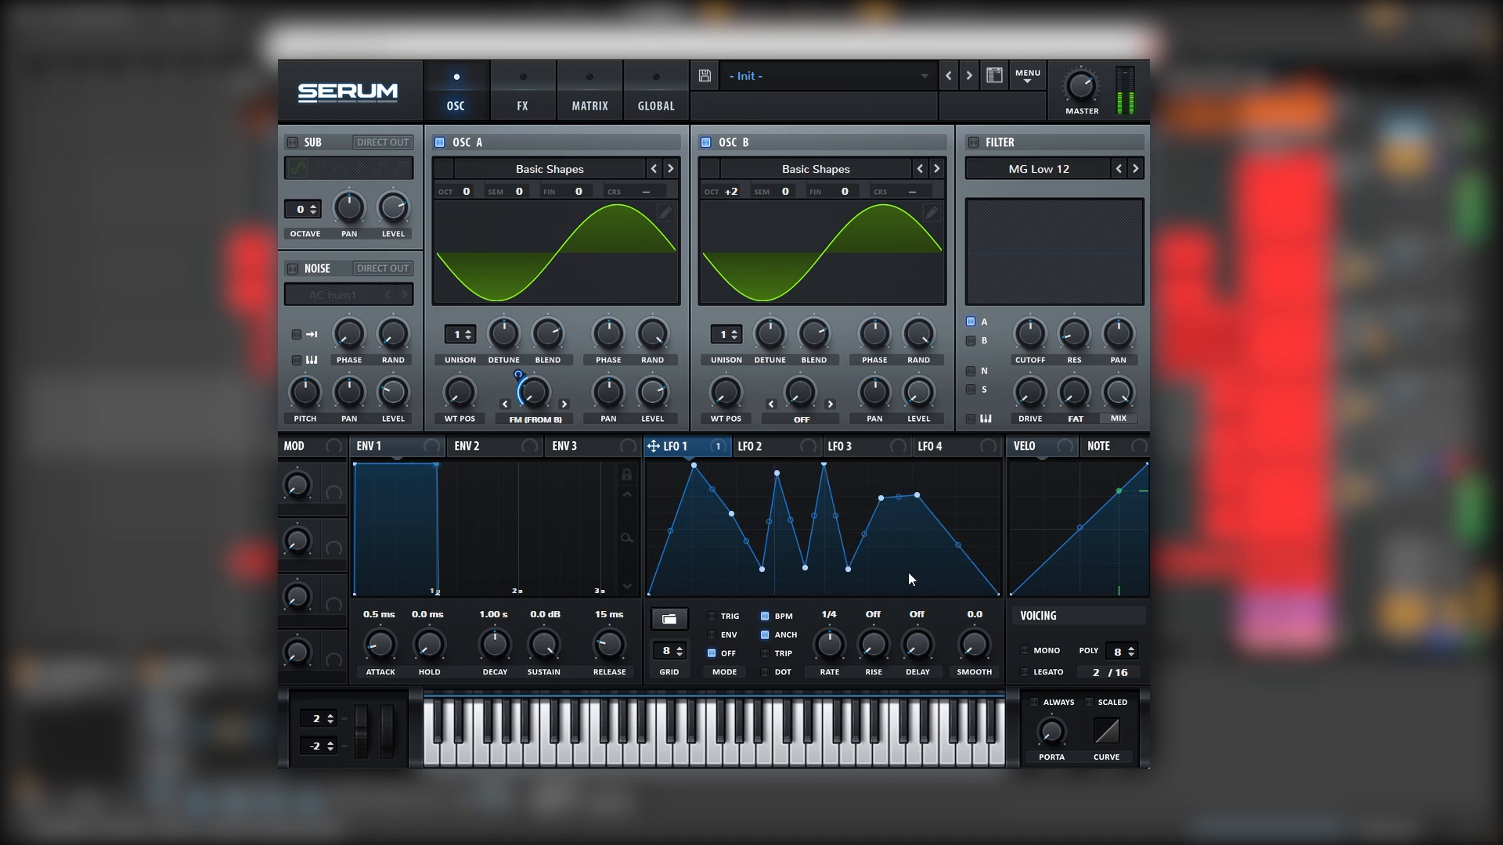
Set LFO 1 to one bar, and unison to 16 voices on A and 10 on B
{"action": "left_click_drag", "start_coordinate": [827, 637], "coordinate": [831, 651]}
{"action": "left_click_drag", "start_coordinate": [471, 335], "coordinate": [545, 163]}
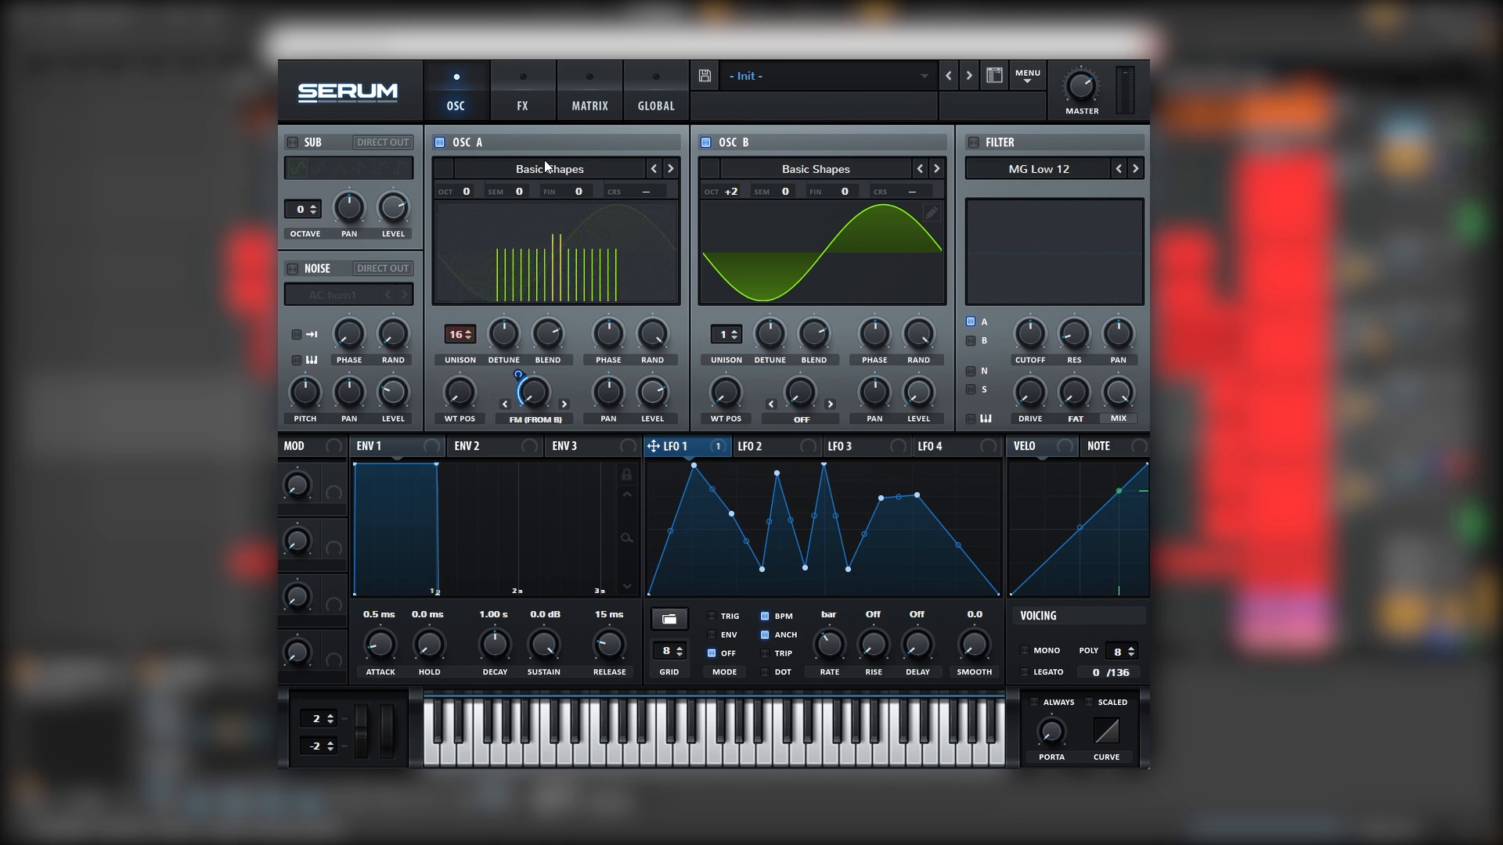
{"action": "left_click_drag", "start_coordinate": [728, 333], "coordinate": [749, 200]}
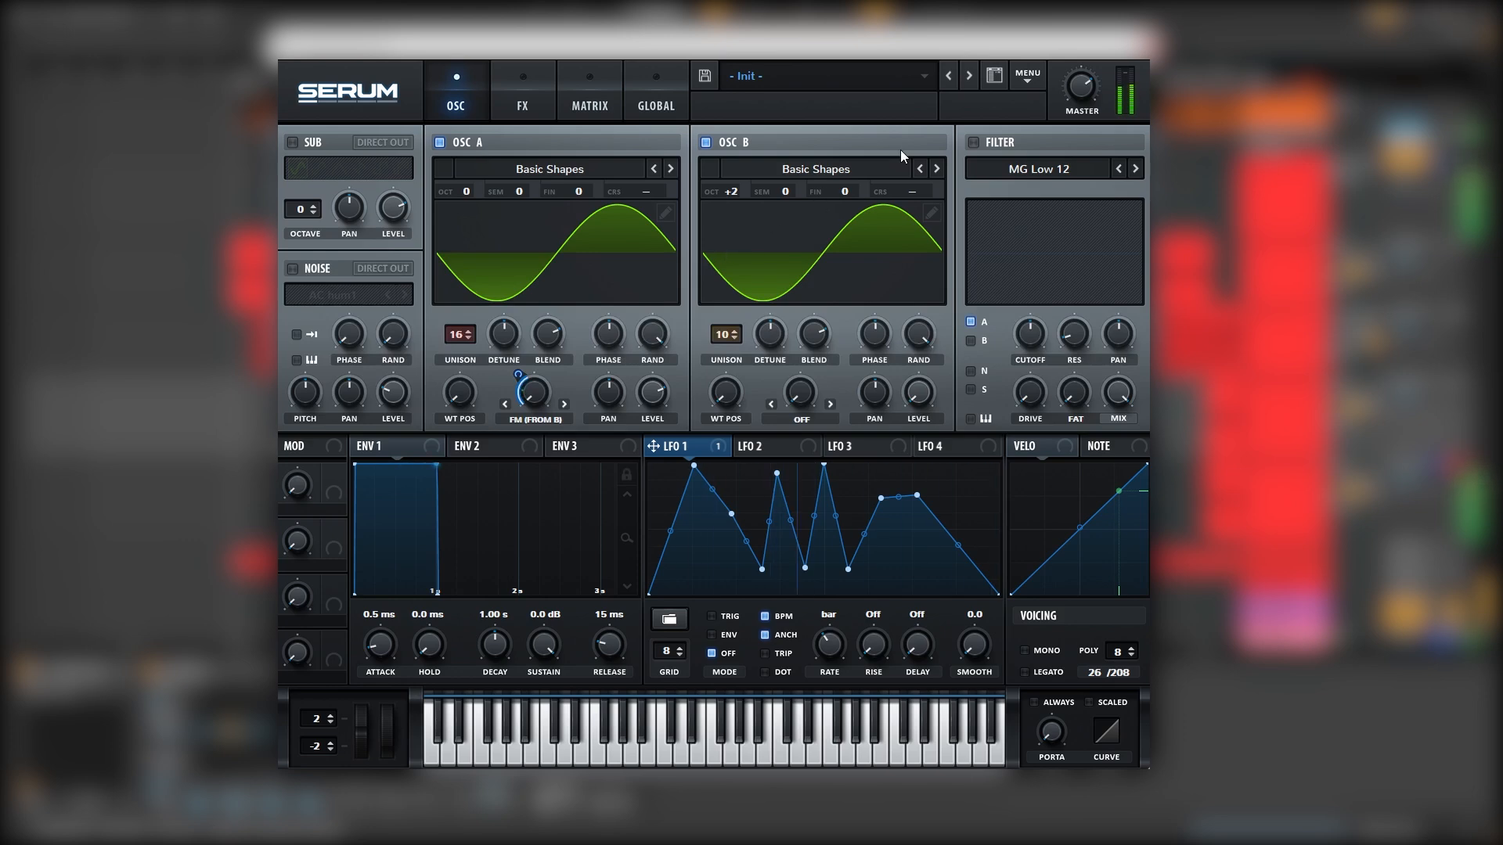
Resample the FM sound into oscillator B and audition its frames with A muted
{"action": "left_click", "coordinate": [1028, 79]}
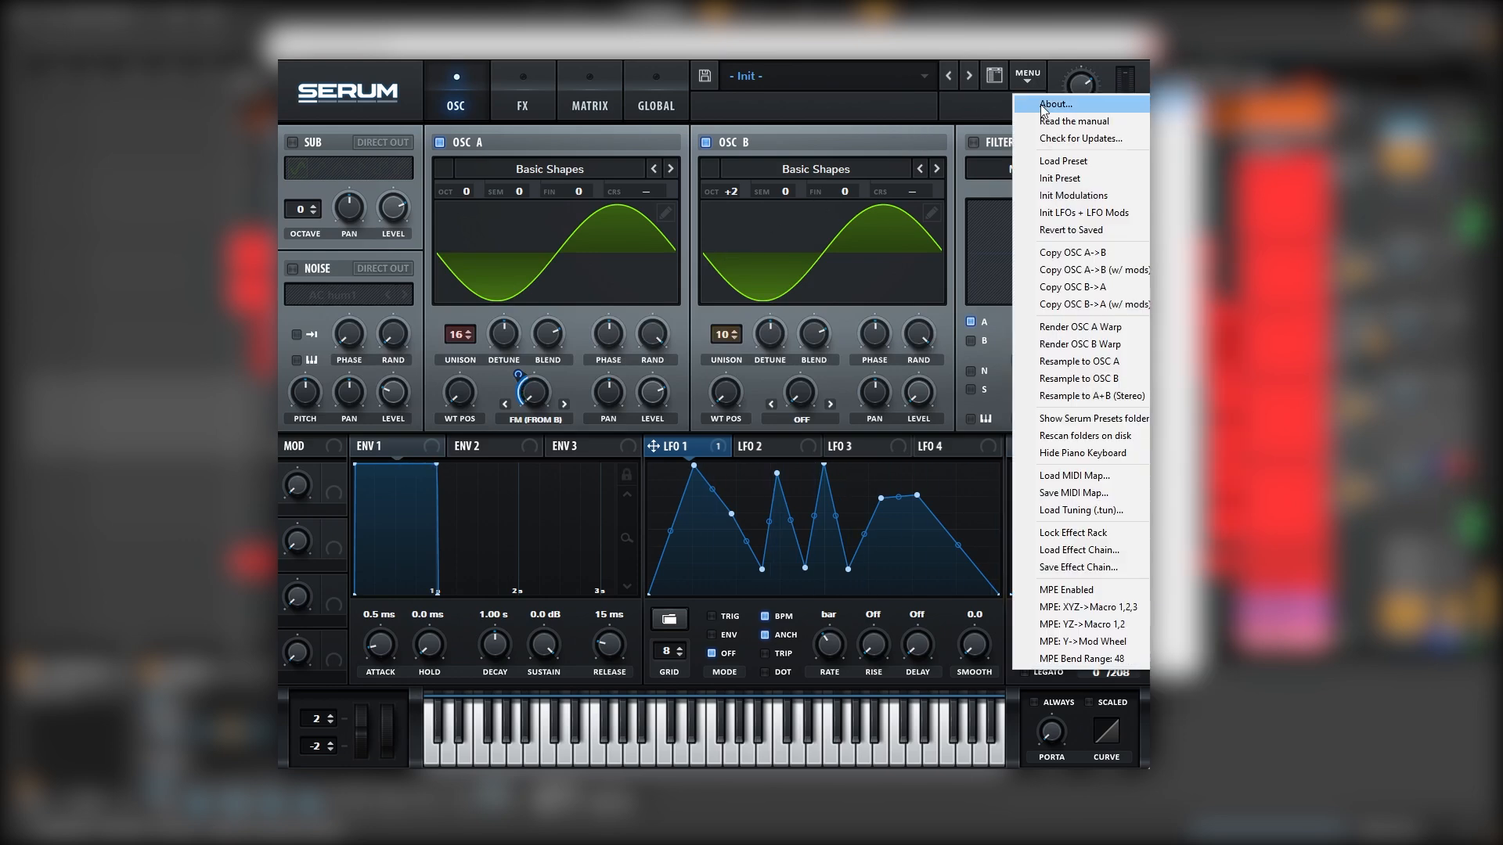
{"action": "left_click", "coordinate": [1072, 378]}
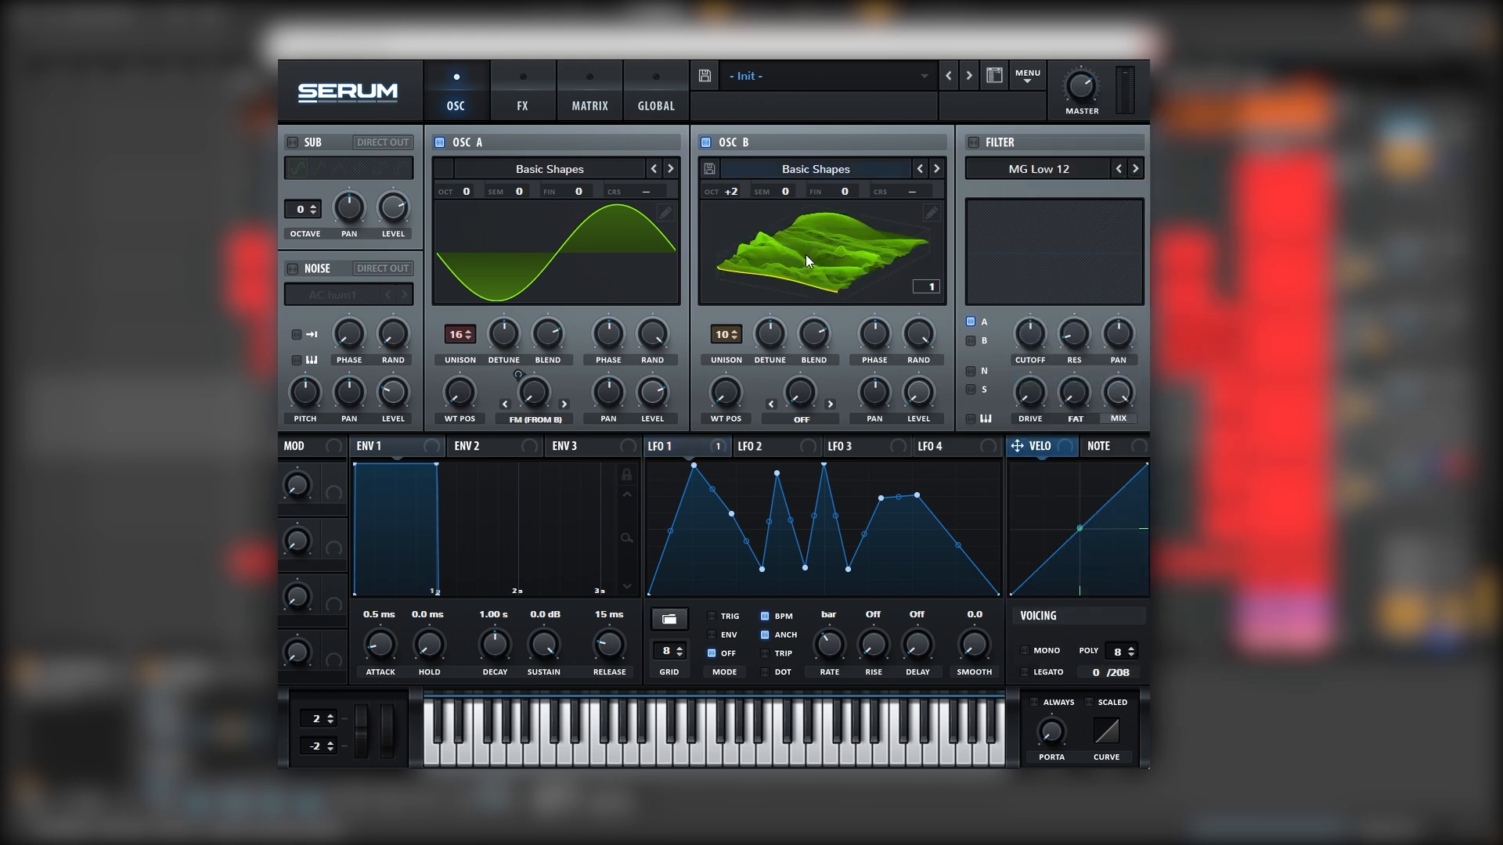
{"action": "left_click", "coordinate": [439, 142]}
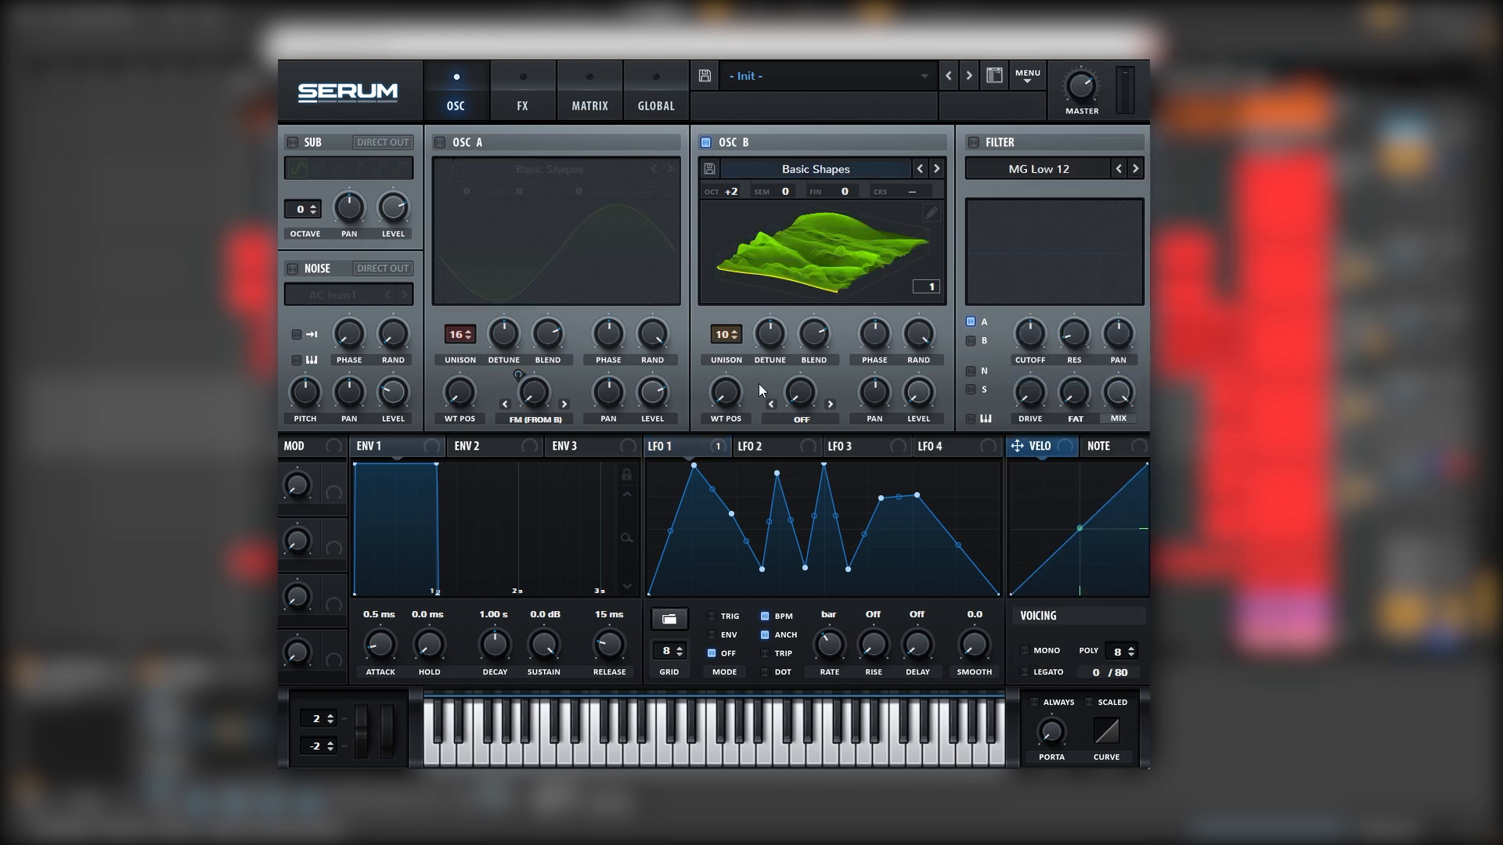
{"action": "left_click_drag", "start_coordinate": [729, 400], "coordinate": [773, 453]}
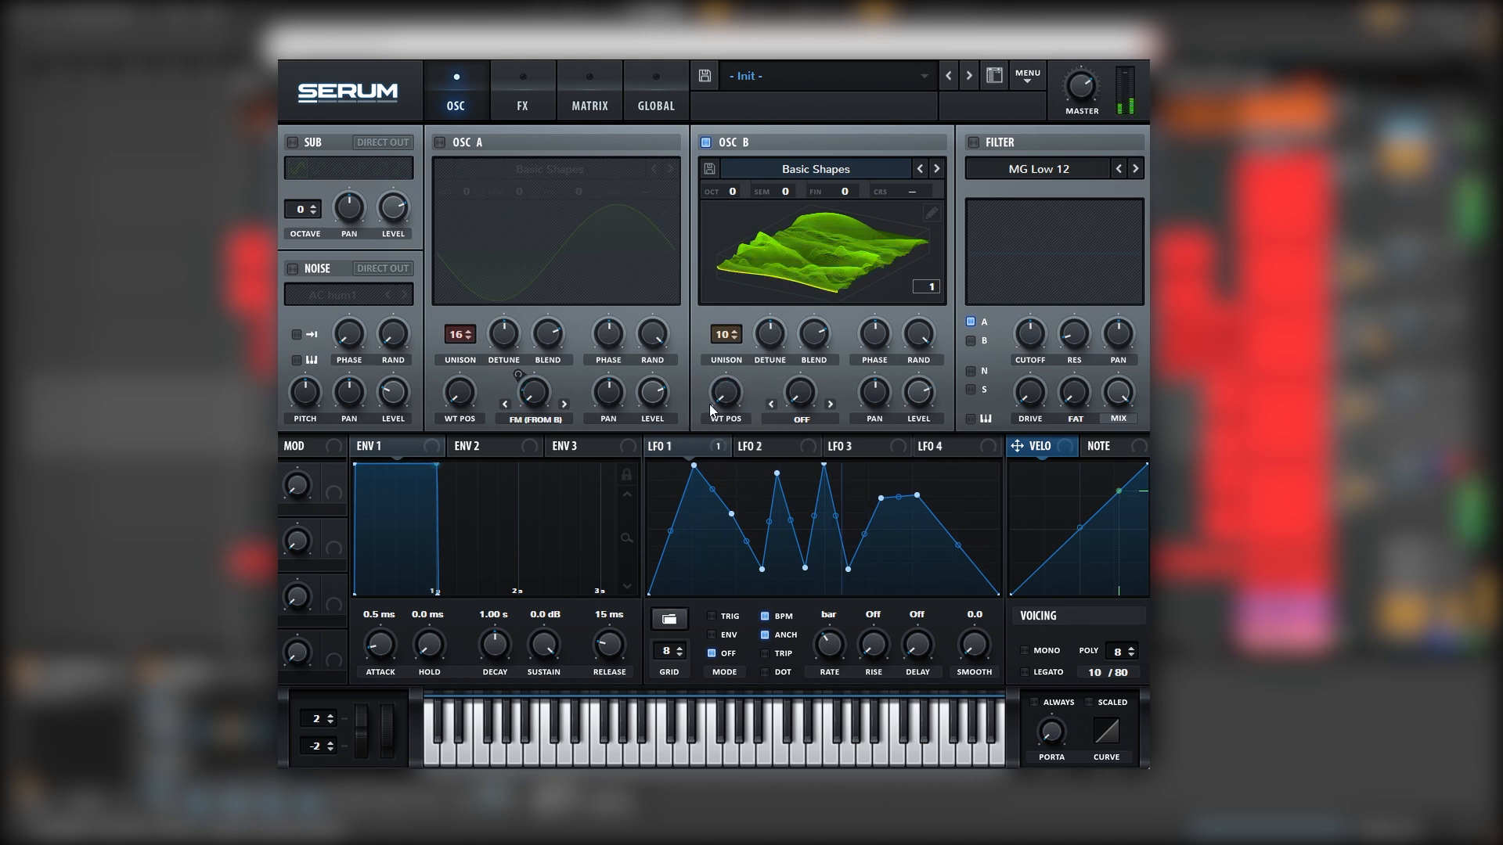
Mute oscillator B, re-enable A, and load the Portal 2 wavetable into it
{"action": "left_click", "coordinate": [707, 143]}
{"action": "left_click", "coordinate": [439, 142]}
{"action": "left_click", "coordinate": [549, 169]}
{"action": "mouse_move", "coordinate": [500, 259]}
{"action": "left_click", "coordinate": [626, 279]}
Raise A's wavetable position, reduce it to one voice, and sweep it with a one-bar LFO 2
{"action": "left_click_drag", "start_coordinate": [462, 334], "coordinate": [486, 420]}
{"action": "left_click", "coordinate": [509, 296]}
{"action": "left_click", "coordinate": [763, 446]}
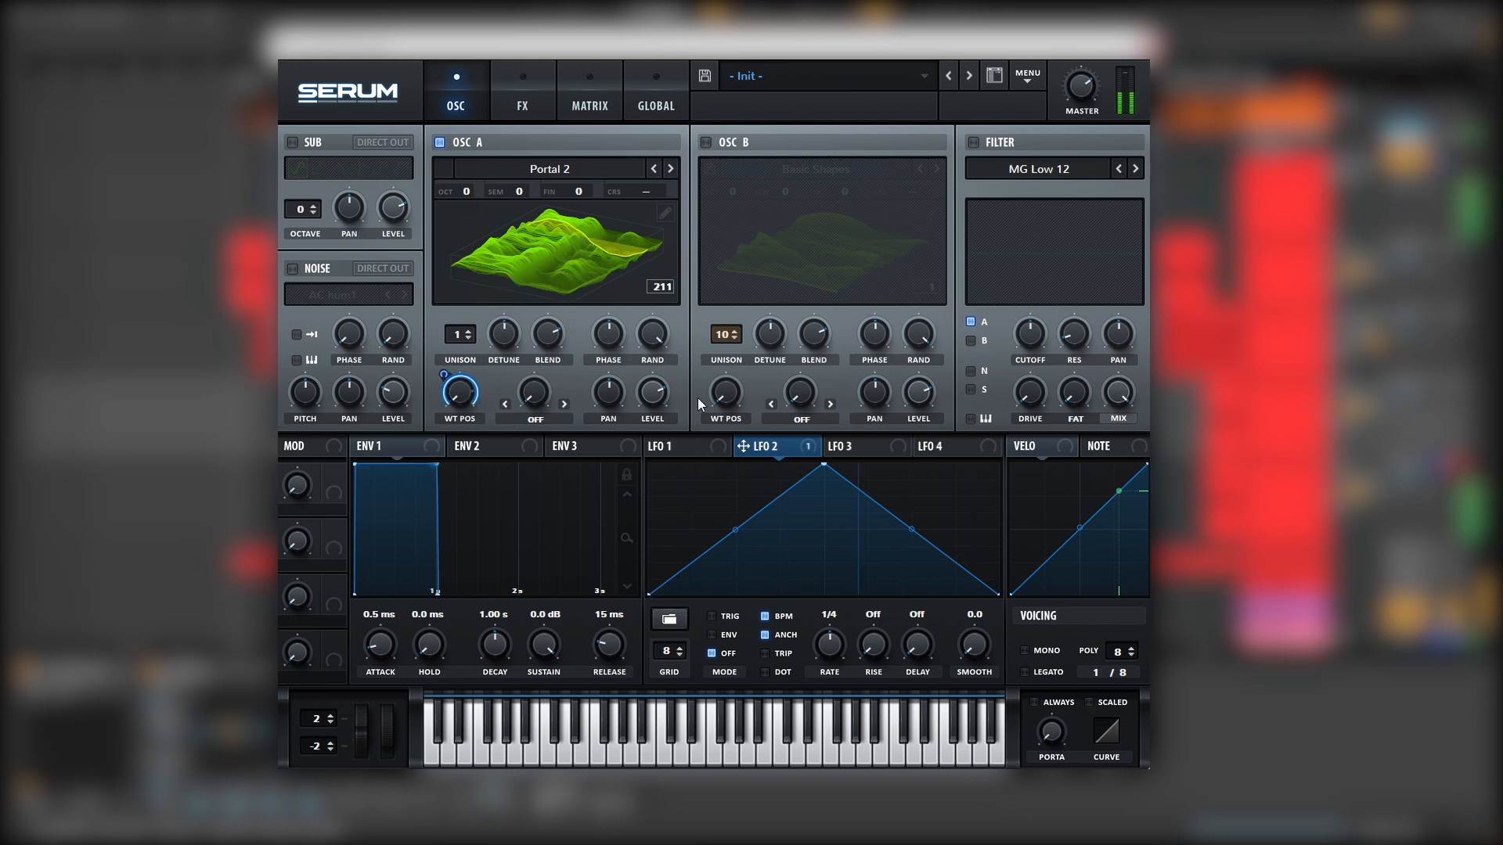
{"action": "left_click_drag", "start_coordinate": [833, 648], "coordinate": [820, 650]}
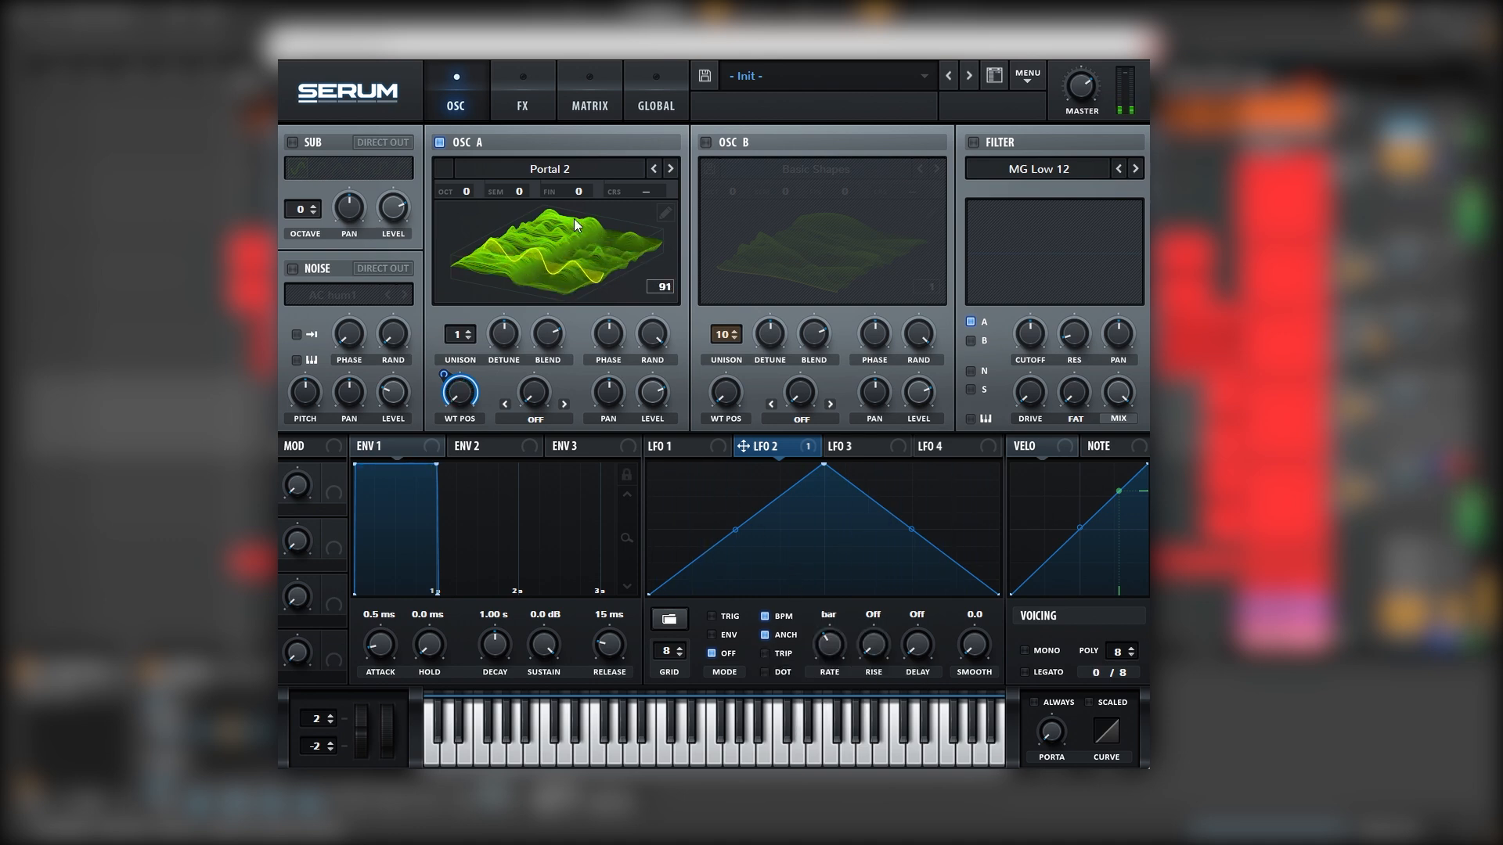
Enable the chorus effect with its filter set to high-pass
{"action": "left_click", "coordinate": [514, 96]}
{"action": "left_click", "coordinate": [299, 263]}
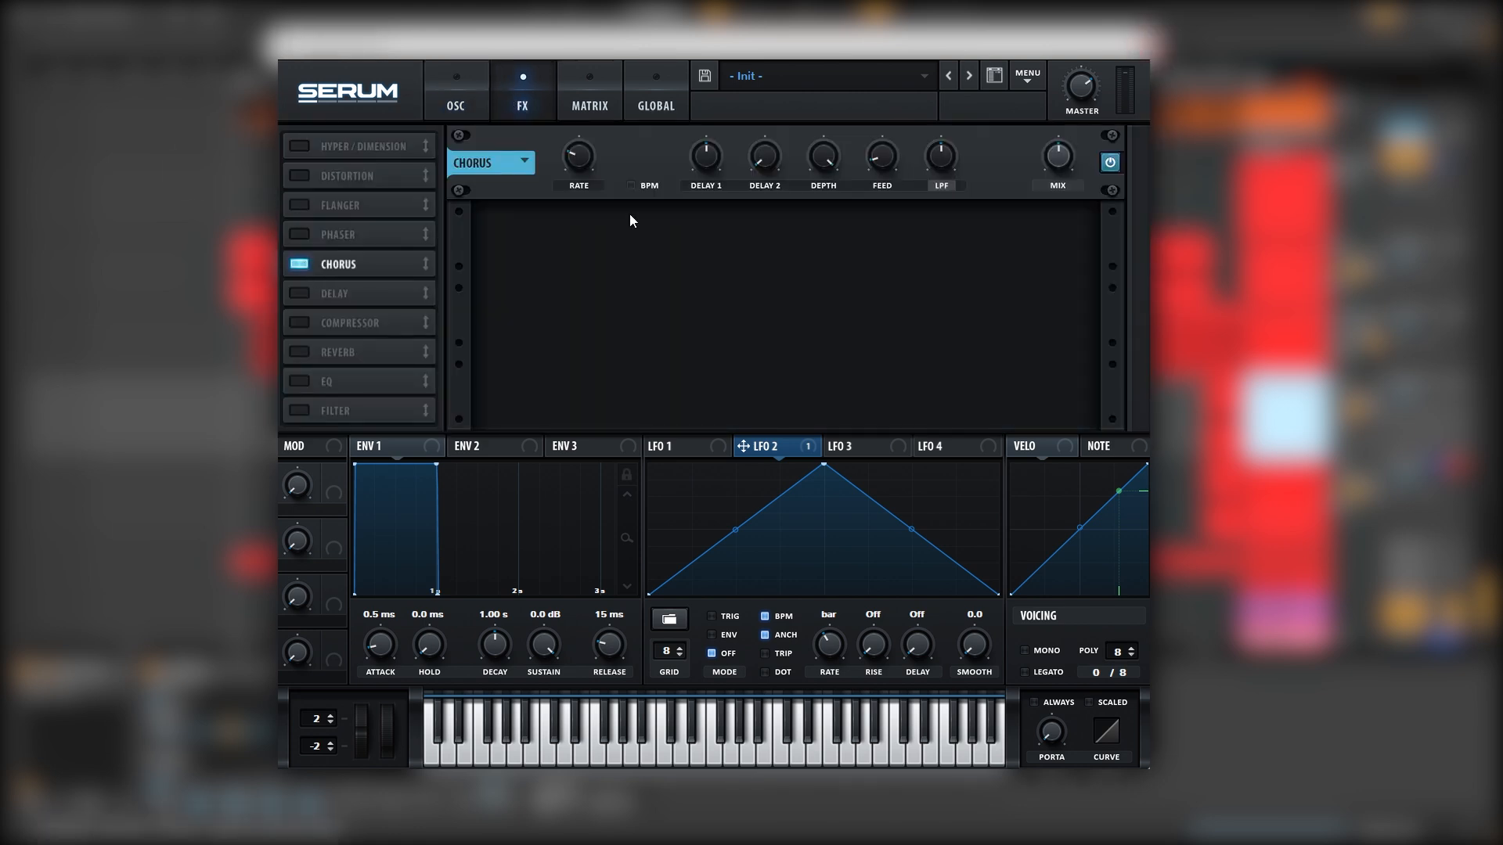
{"action": "left_click", "coordinate": [946, 185]}
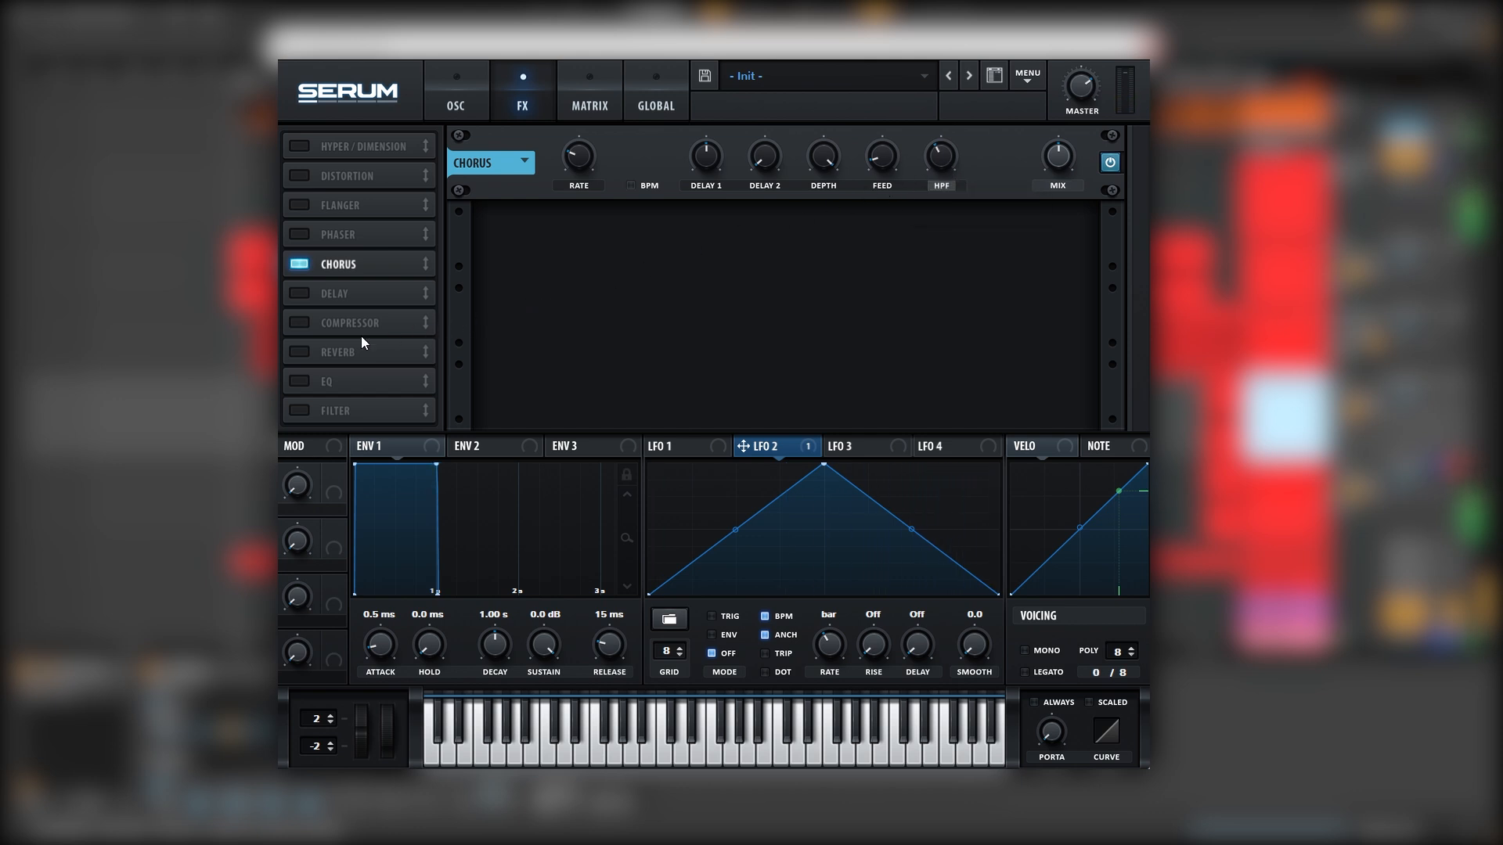
Add a multiband compressor at -26 dB threshold with the high band at 0%, plus an EQ
{"action": "left_click", "coordinate": [299, 322]}
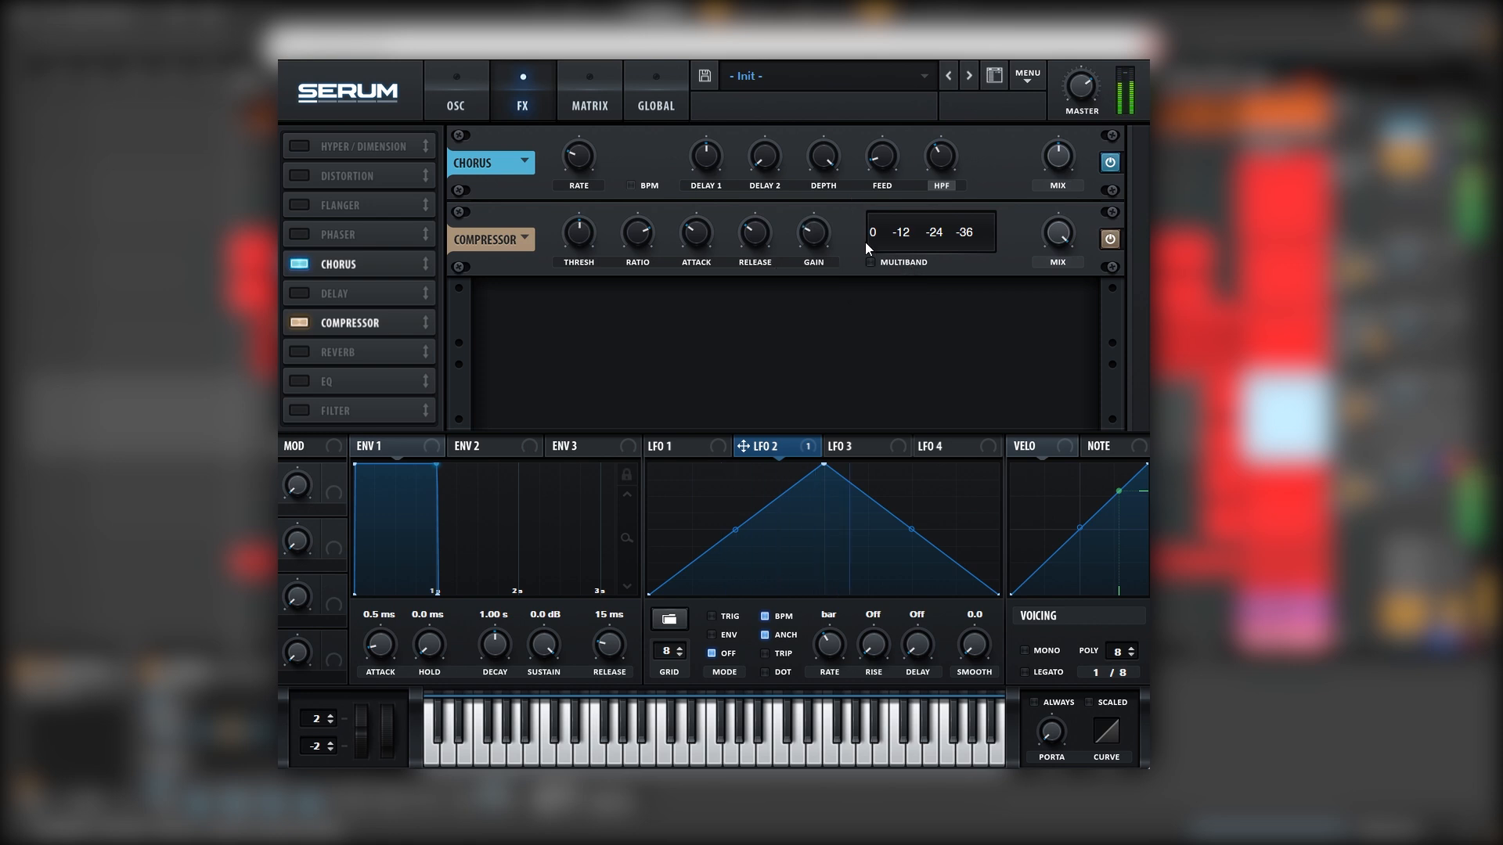
{"action": "left_click", "coordinate": [877, 266]}
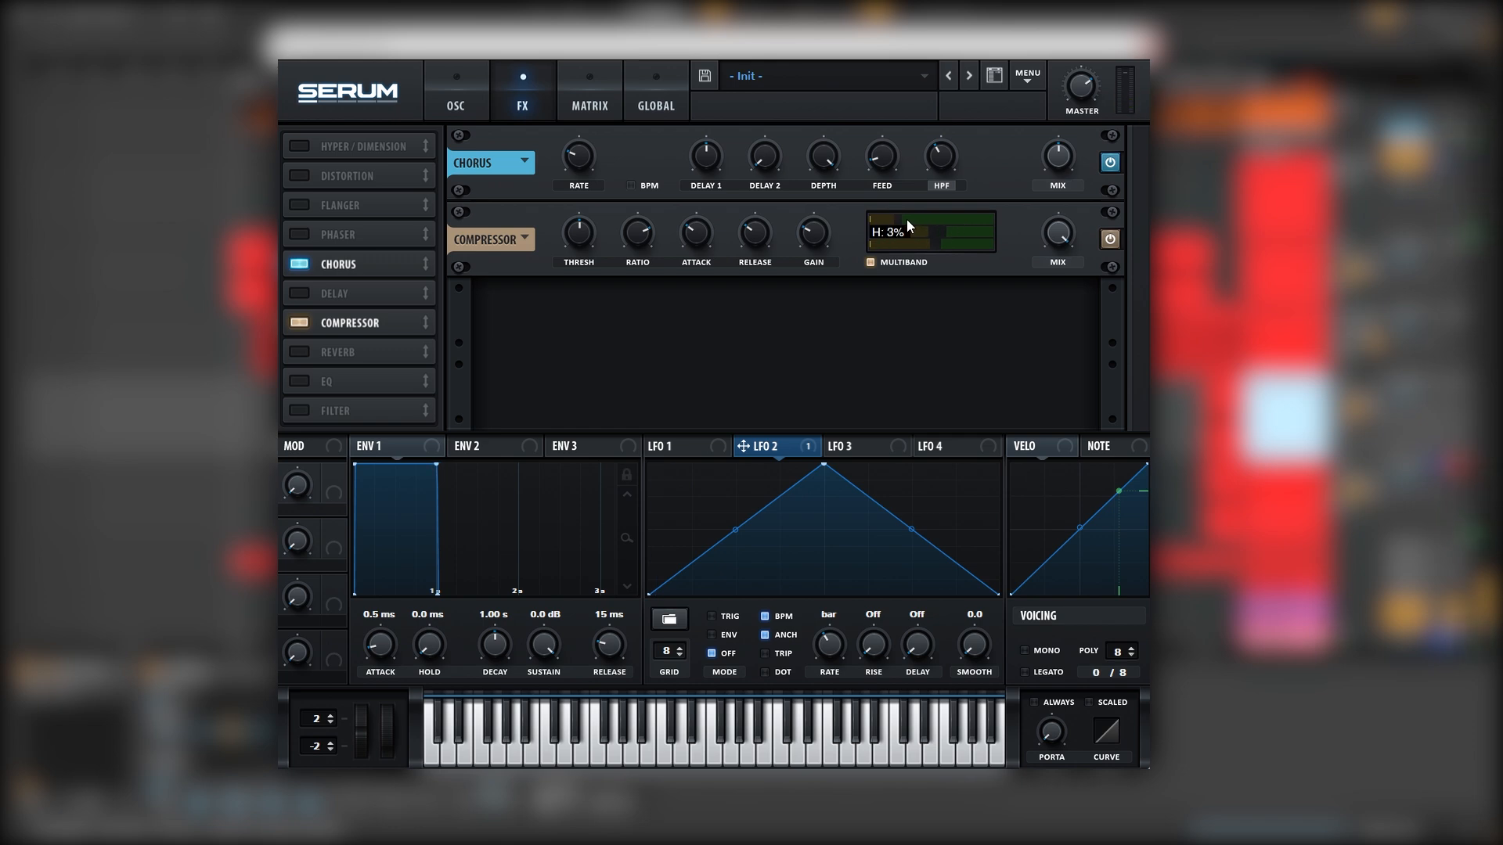
{"action": "left_click_drag", "start_coordinate": [908, 224], "coordinate": [889, 225]}
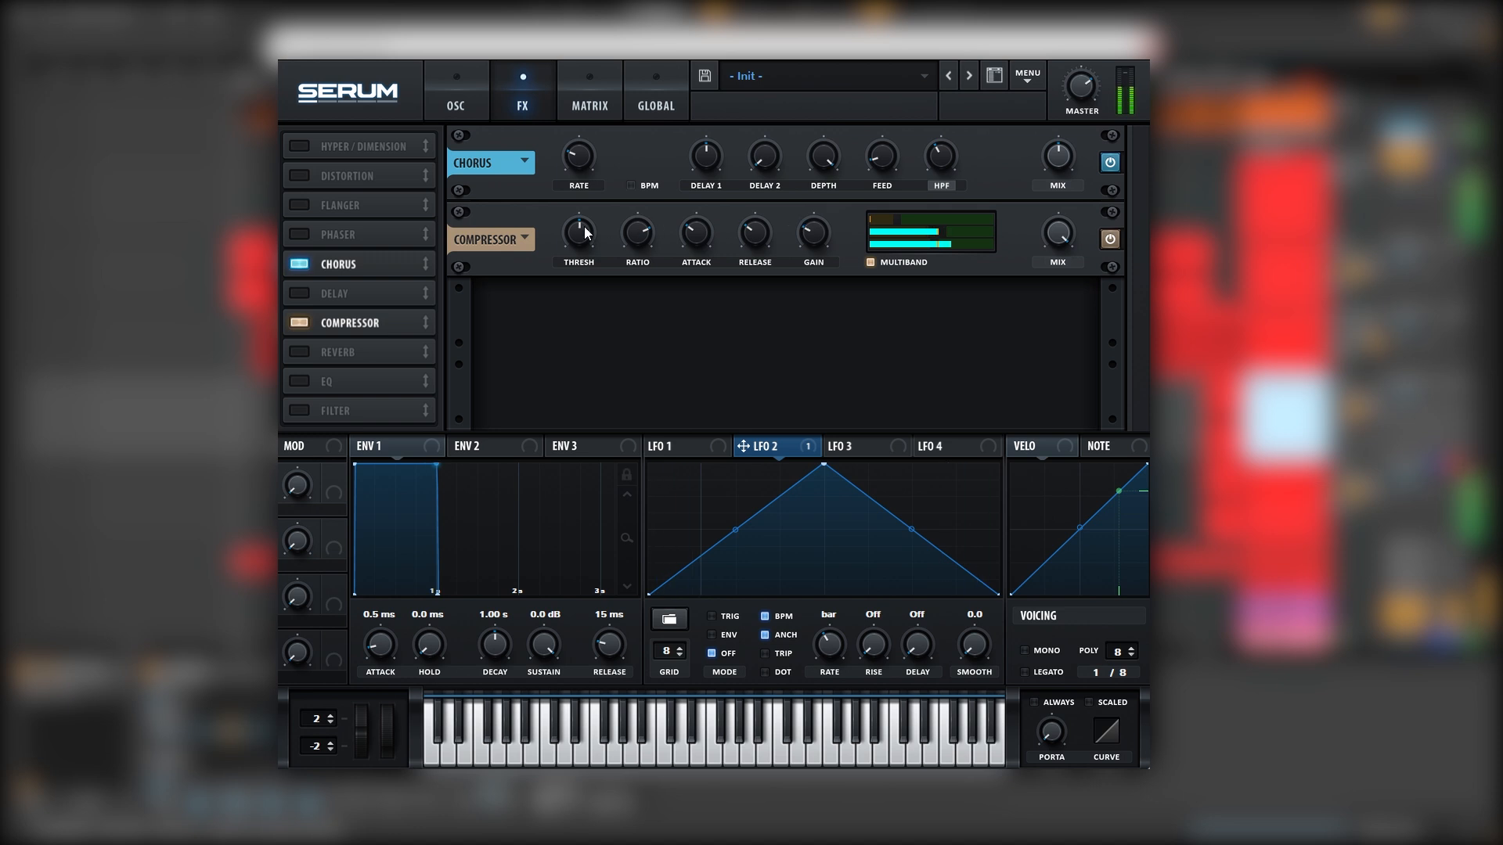
{"action": "left_click_drag", "start_coordinate": [581, 232], "coordinate": [584, 212]}
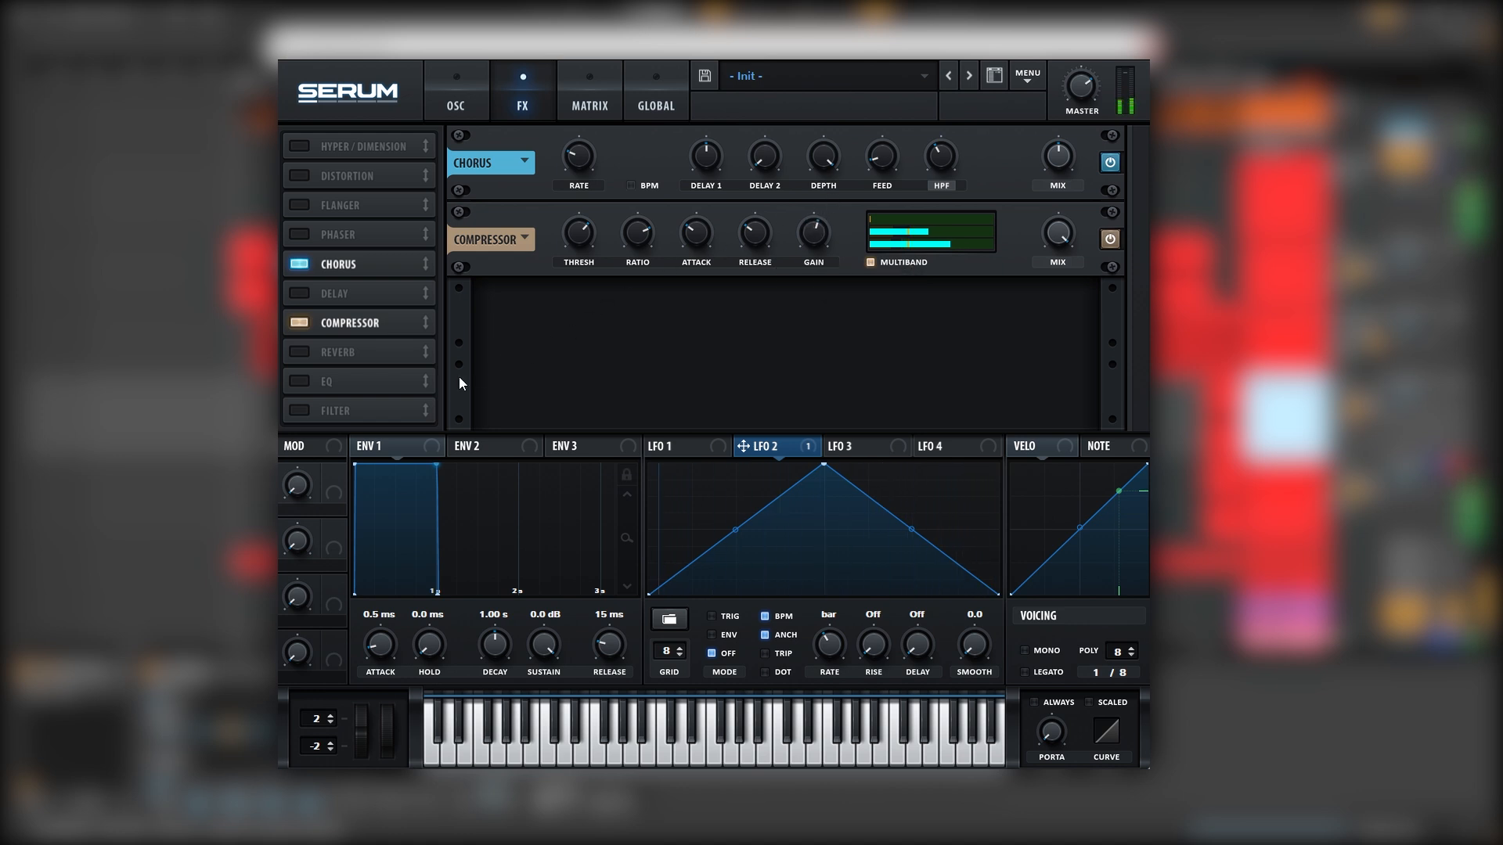
{"action": "left_click", "coordinate": [300, 381]}
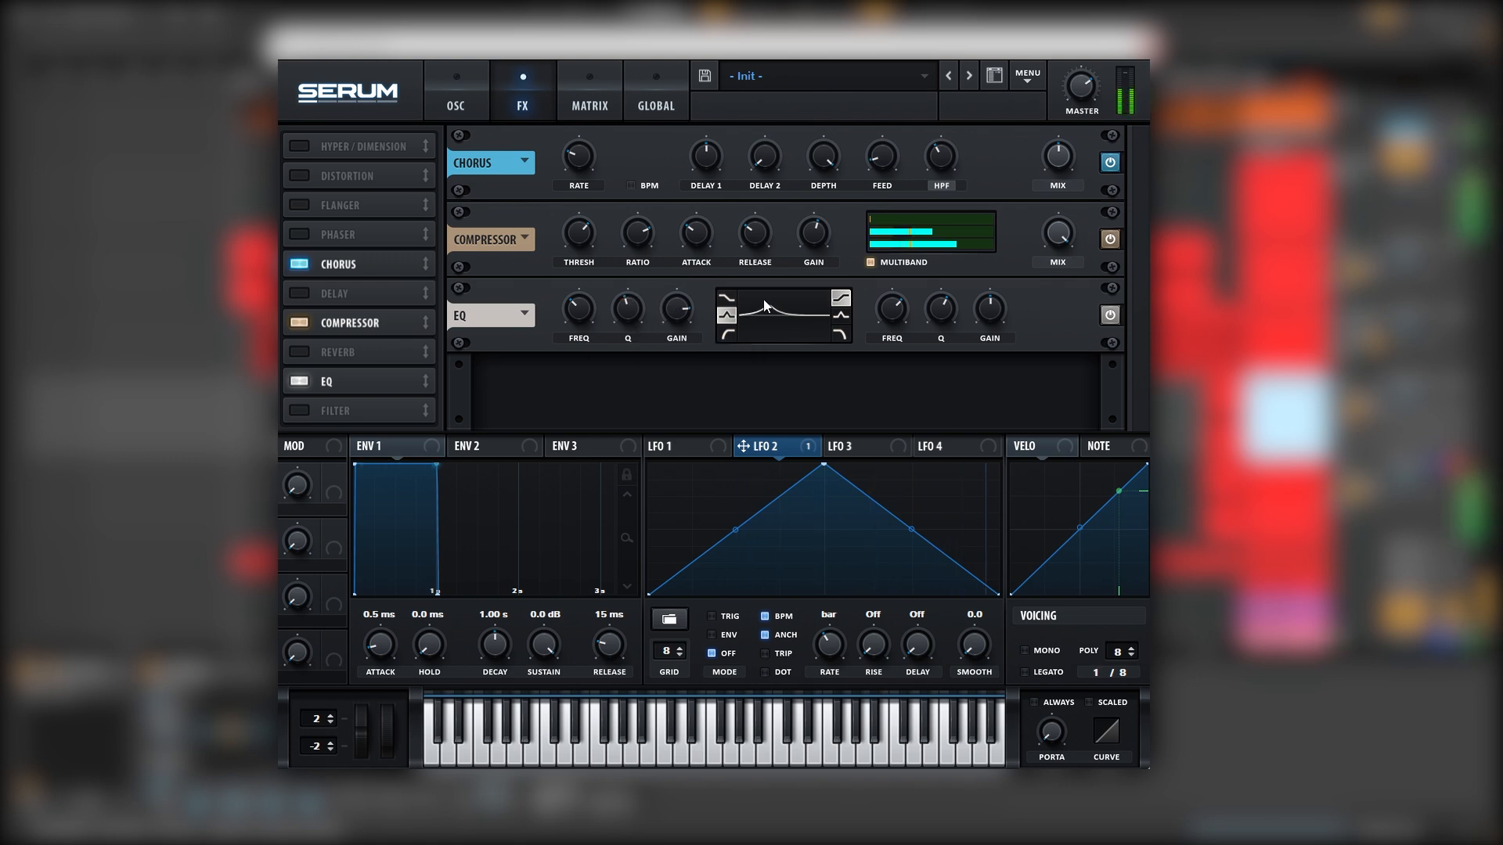
{"action": "left_click", "coordinate": [460, 104]}
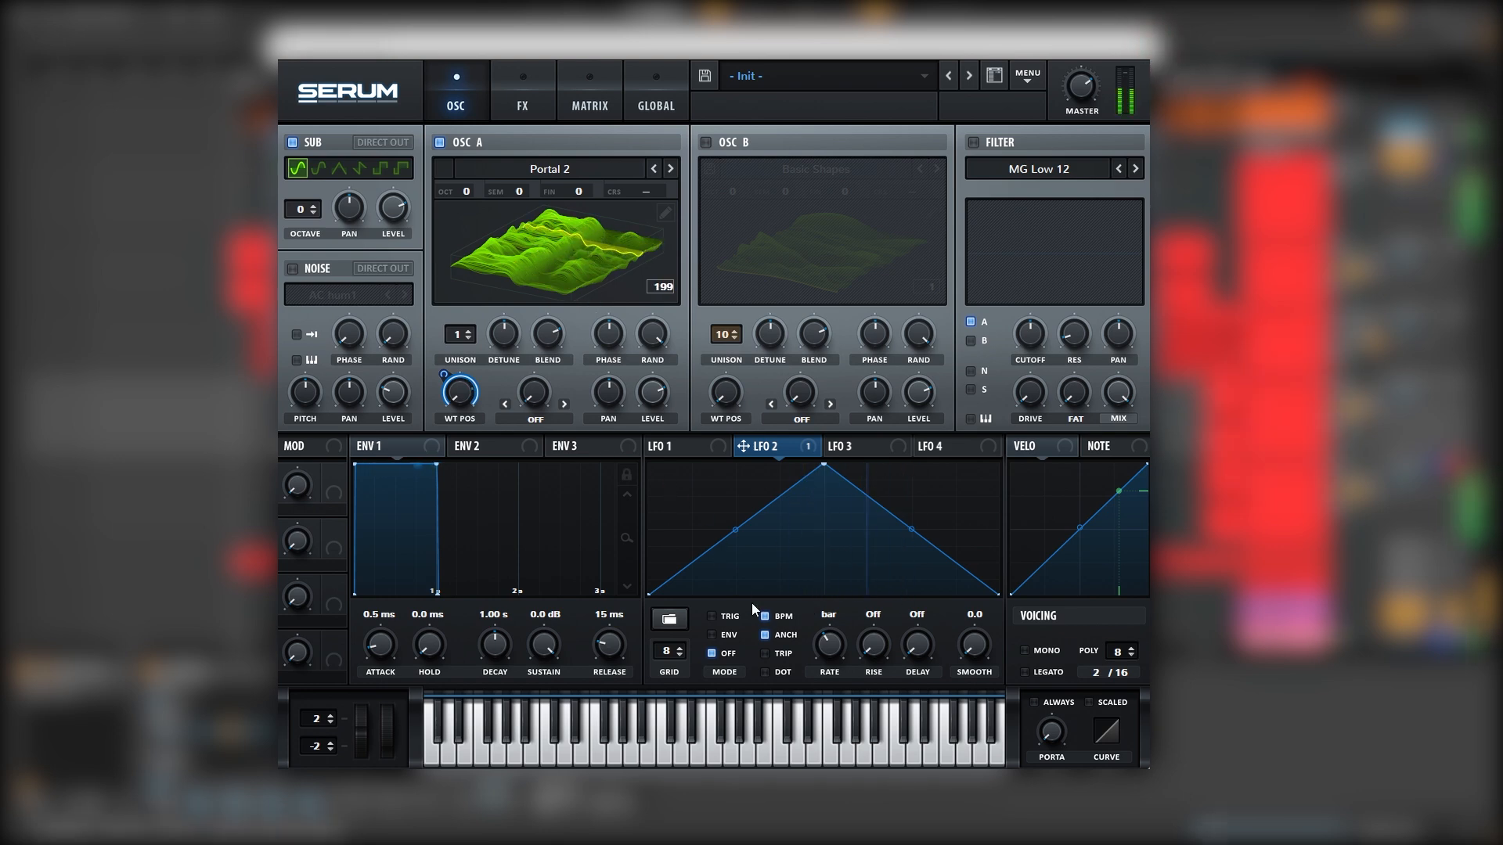
Switch LFO 2 to envelope mode, adding then deleting points to keep its plain triangle
{"action": "left_click", "coordinate": [729, 634]}
{"action": "double_click", "coordinate": [716, 519]}
{"action": "left_click_drag", "start_coordinate": [715, 519], "coordinate": [687, 463]}
{"action": "double_click", "coordinate": [730, 518]}
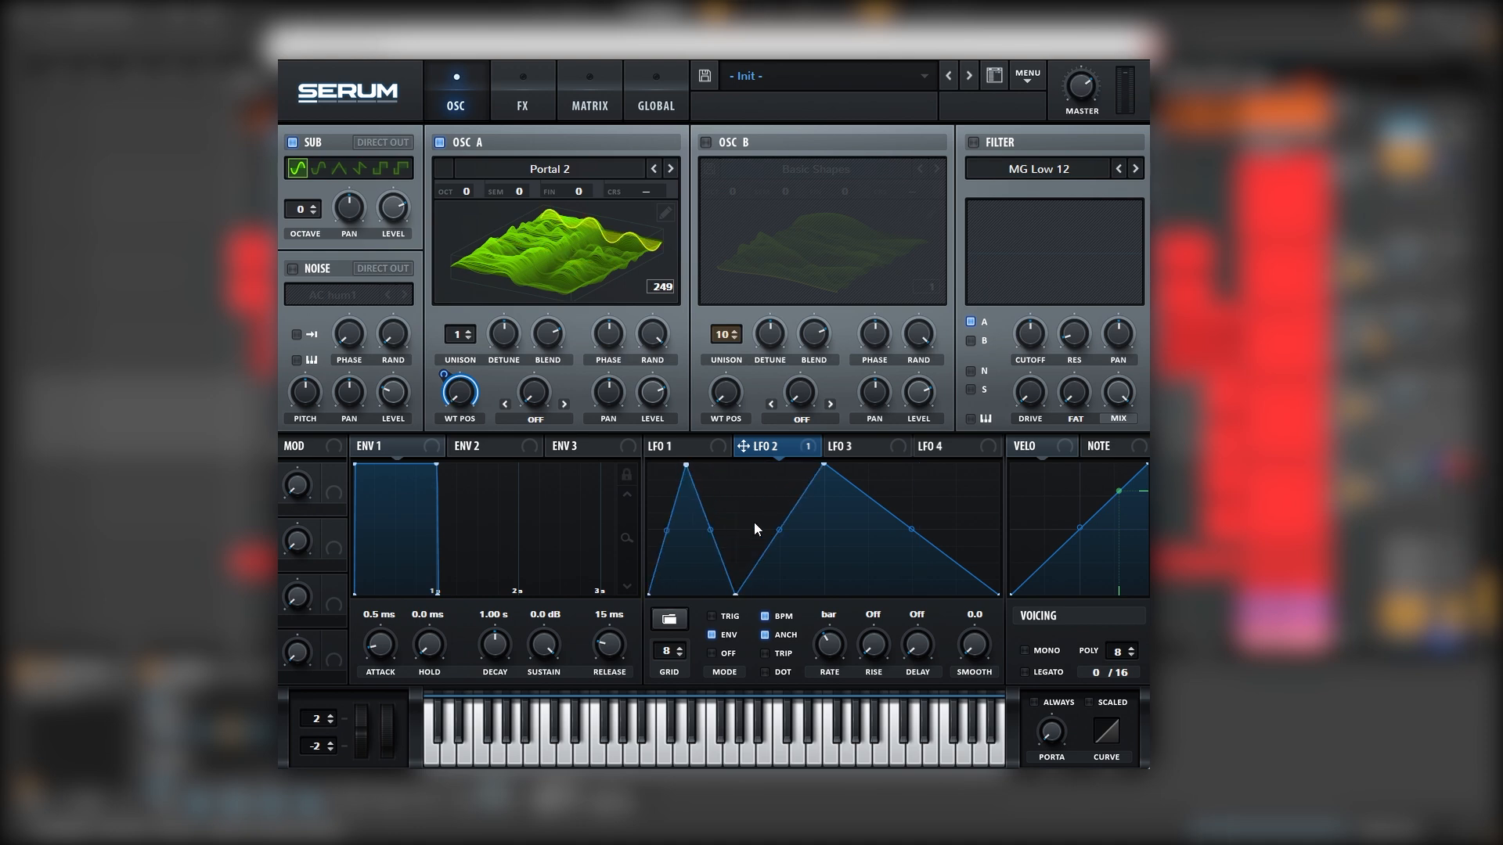
{"action": "double_click", "coordinate": [735, 592]}
{"action": "double_click", "coordinate": [686, 464]}
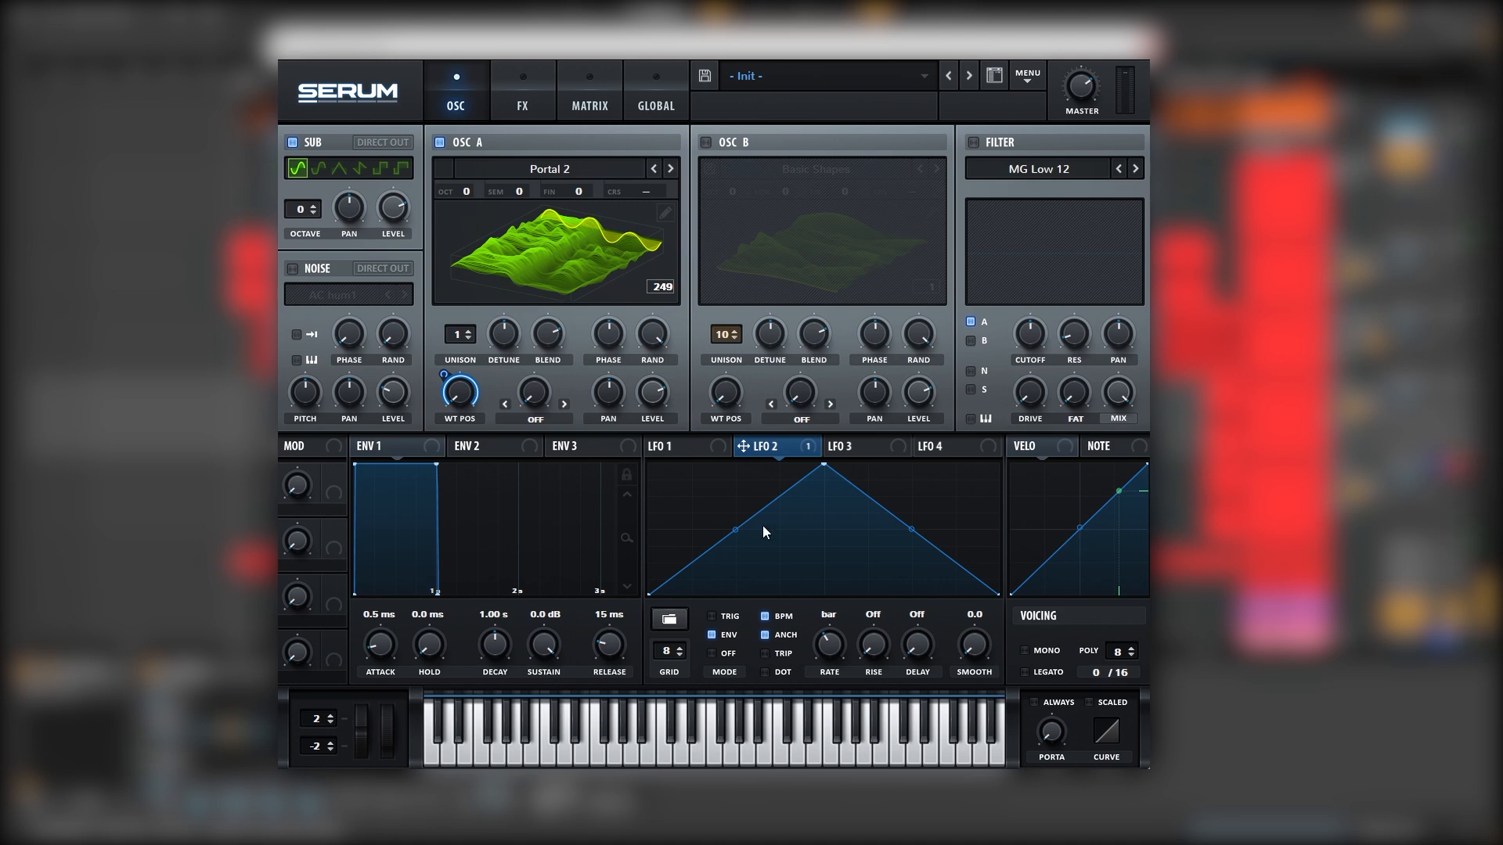